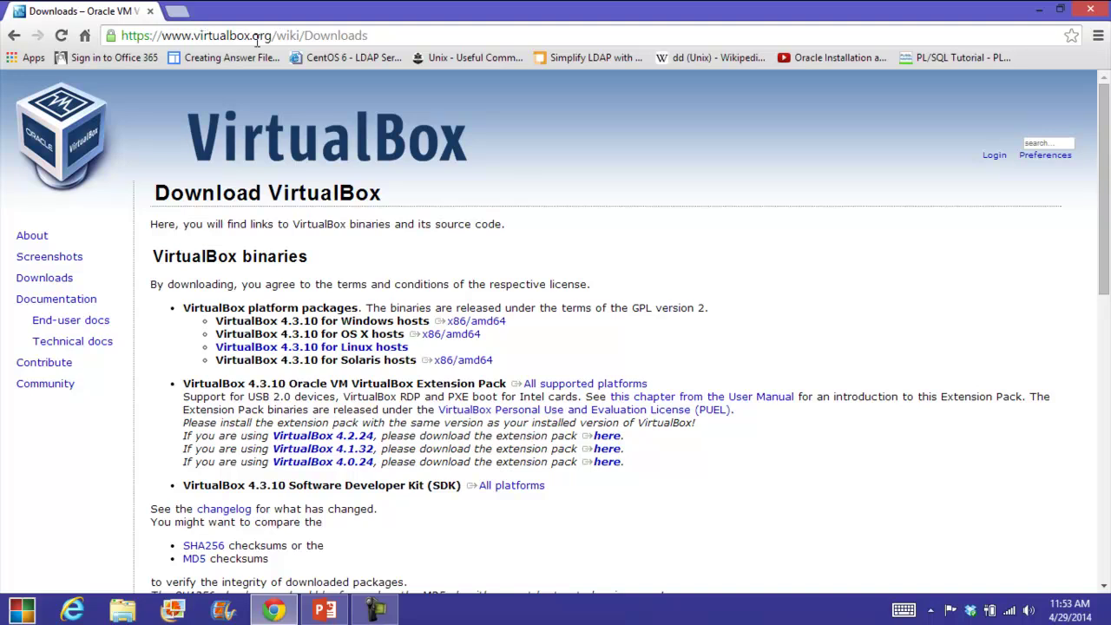
# Reload the VirtualBox downloads page and highlight the Windows hosts x86/amd64 package.
pyautogui.doubleClick(52, 278)
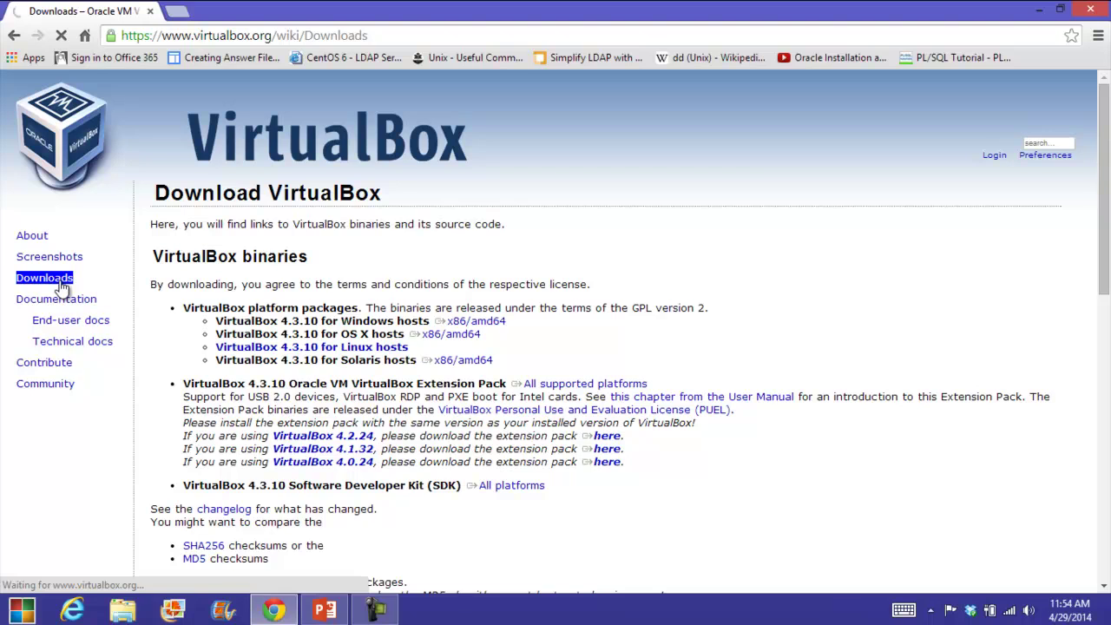
pyautogui.click(93, 284)
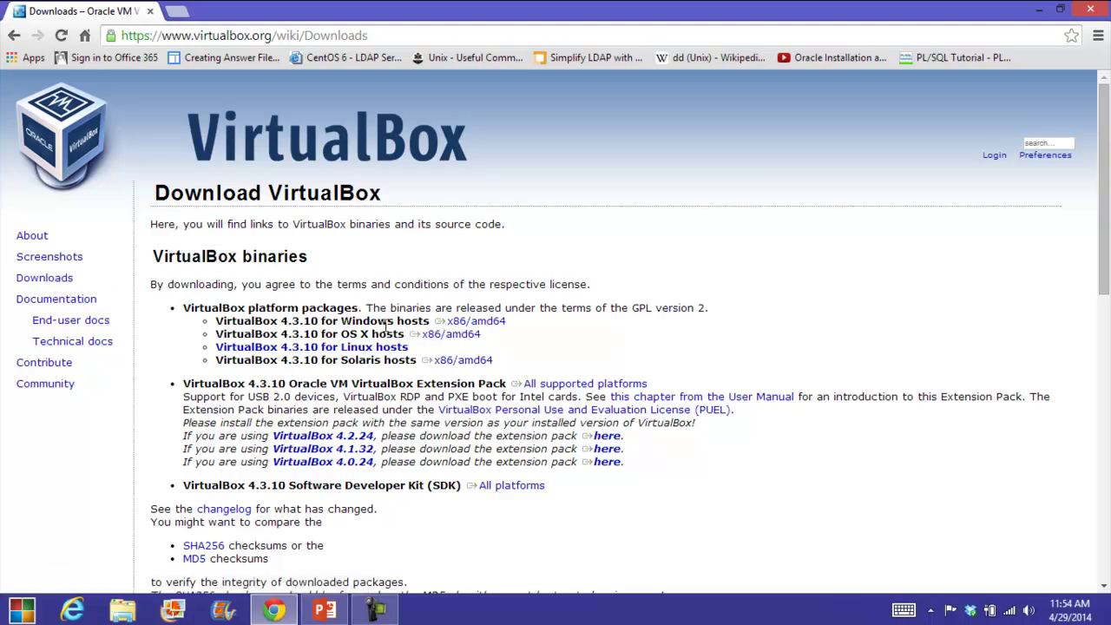
pyautogui.moveTo(433, 321); pyautogui.dragTo(477, 326)
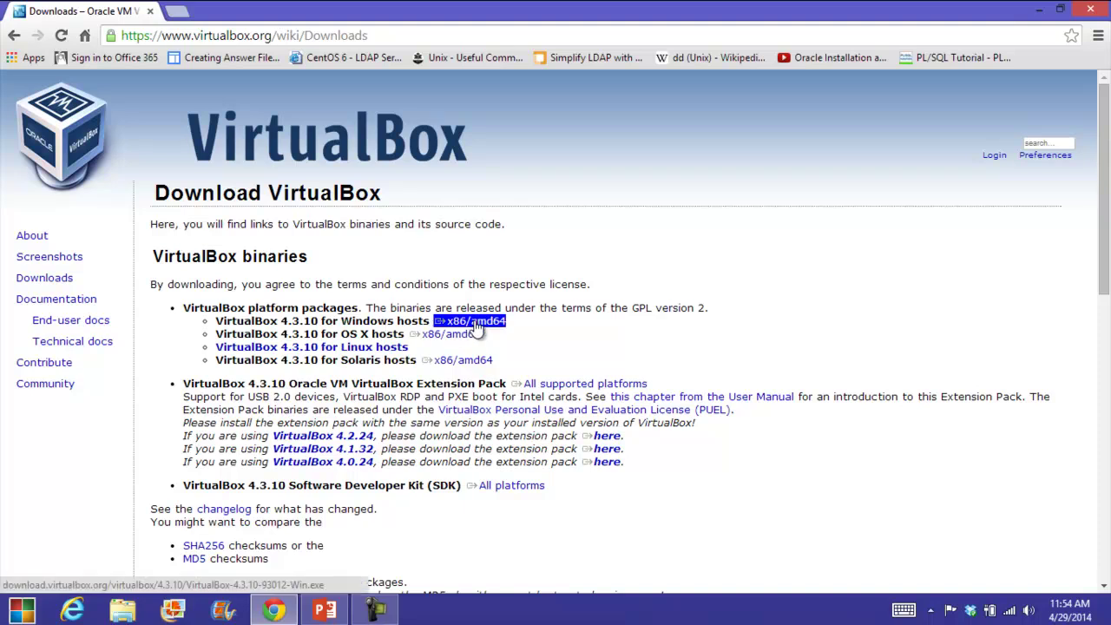
pyautogui.click(416, 306)
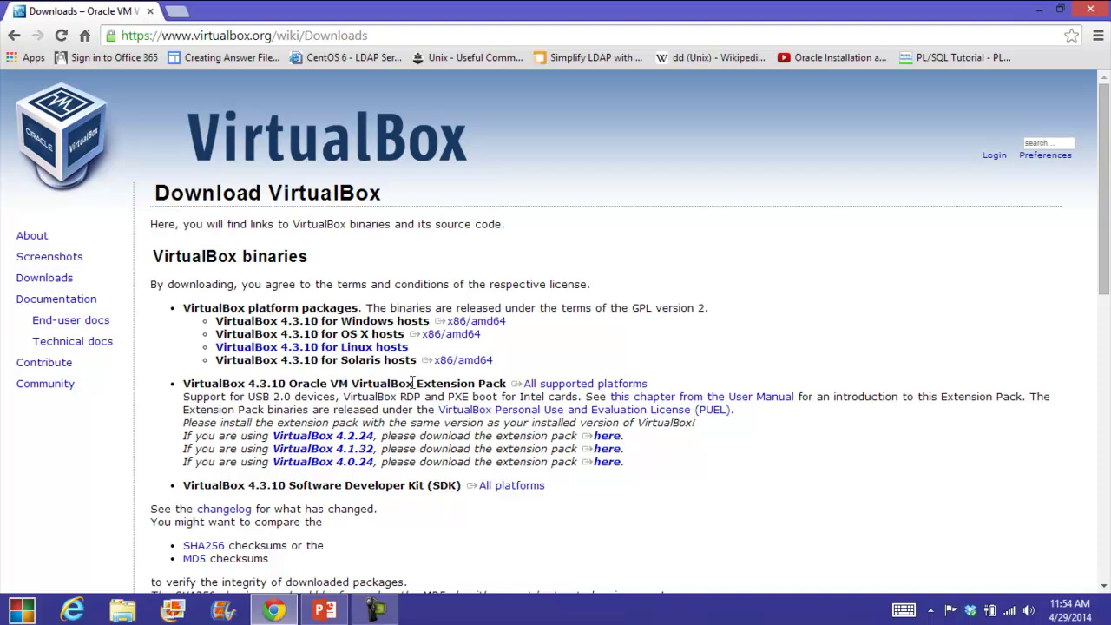
# Highlight the 4.3.10 Extension Pack for all platforms, then close Chrome.
pyautogui.moveTo(510, 384); pyautogui.dragTo(647, 384)
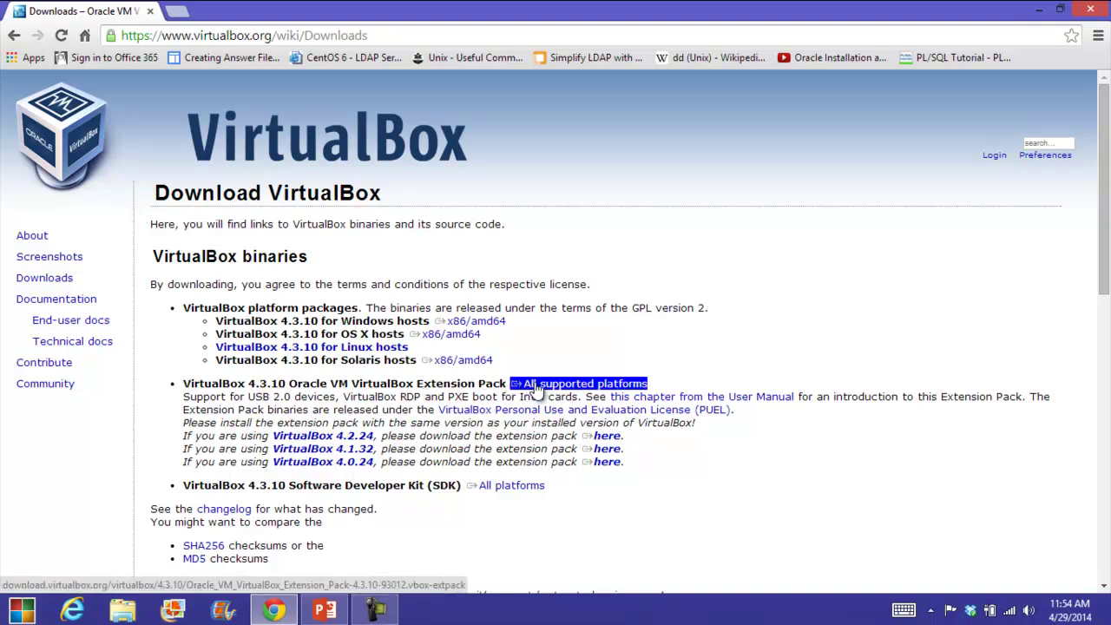
pyautogui.click(543, 328)
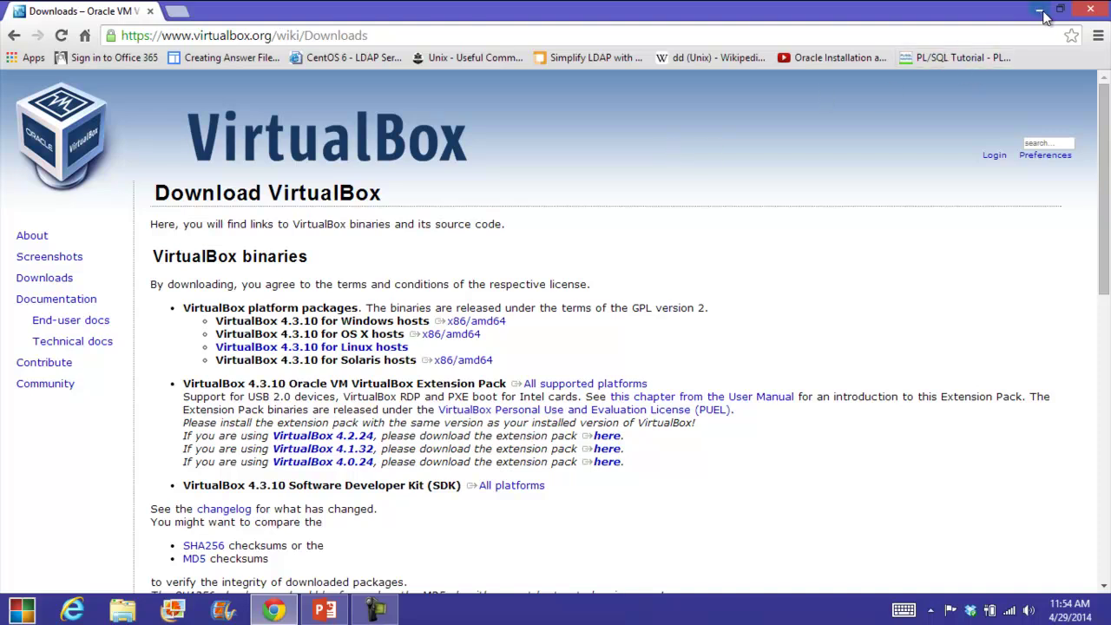
pyautogui.click(1091, 12)
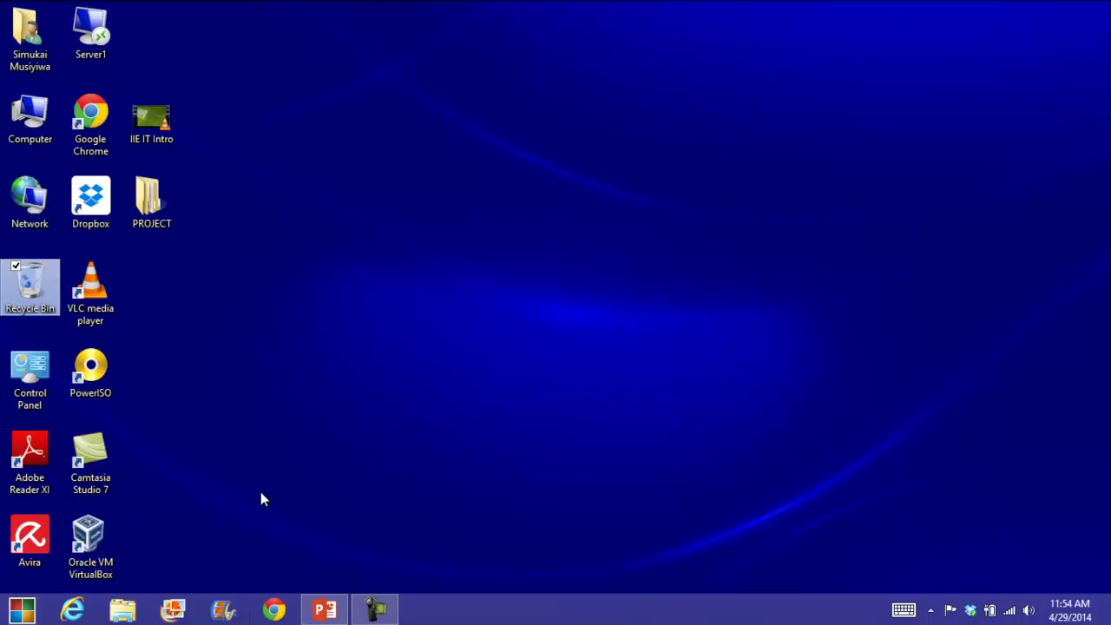
# Launch VirtualBox Manager from its desktop shortcut and move its window aside.
pyautogui.click(92, 545)
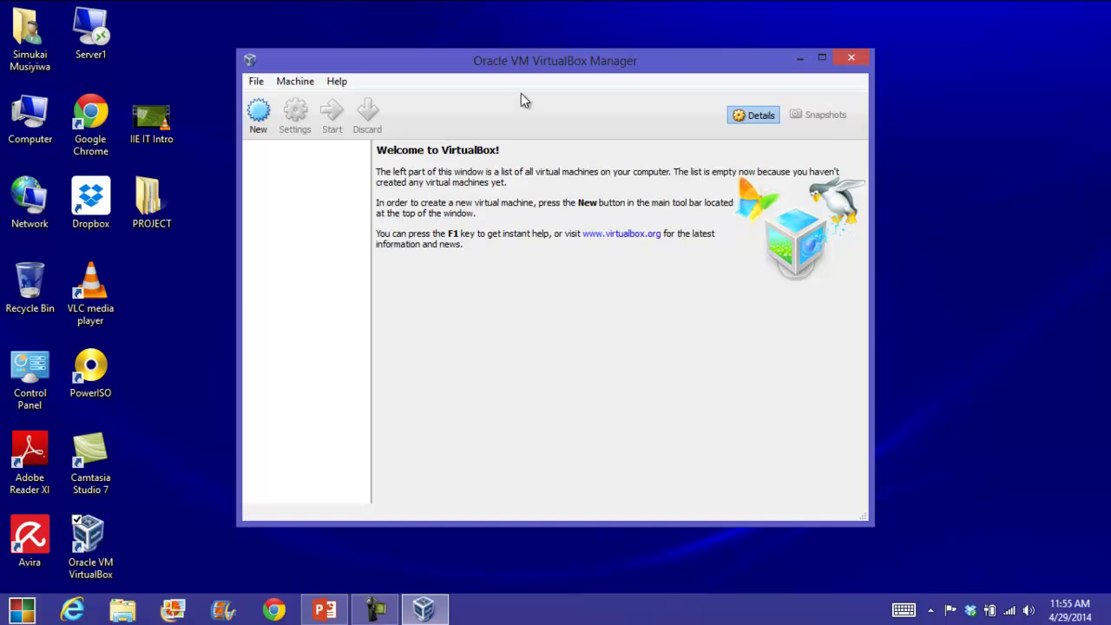
pyautogui.moveTo(556, 60); pyautogui.dragTo(644, 66)
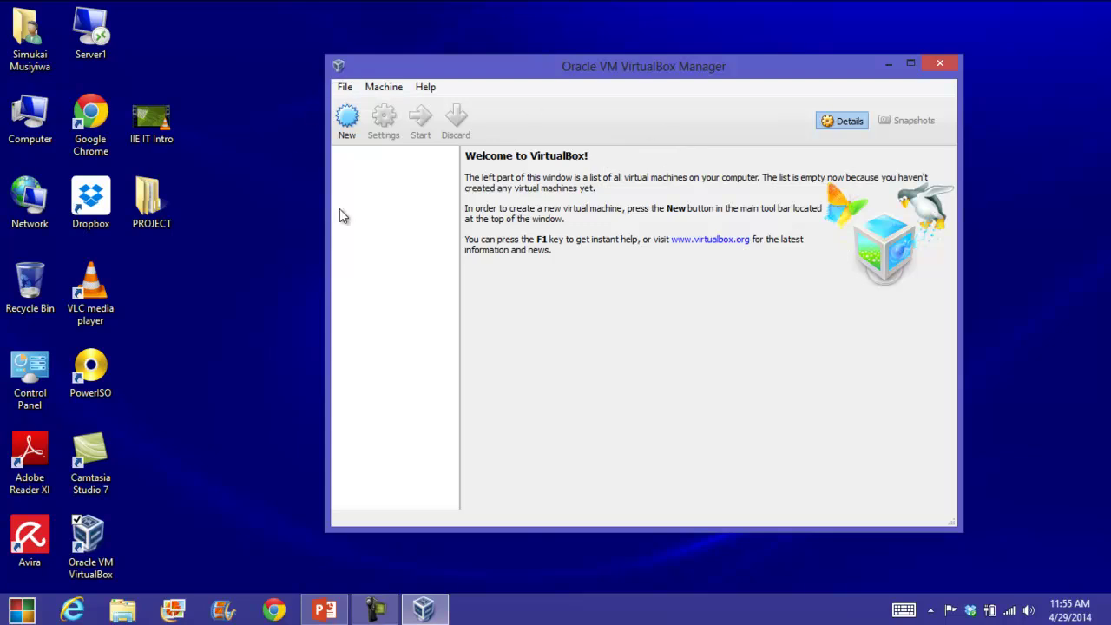
pyautogui.hotkey('alt', 'Tab')
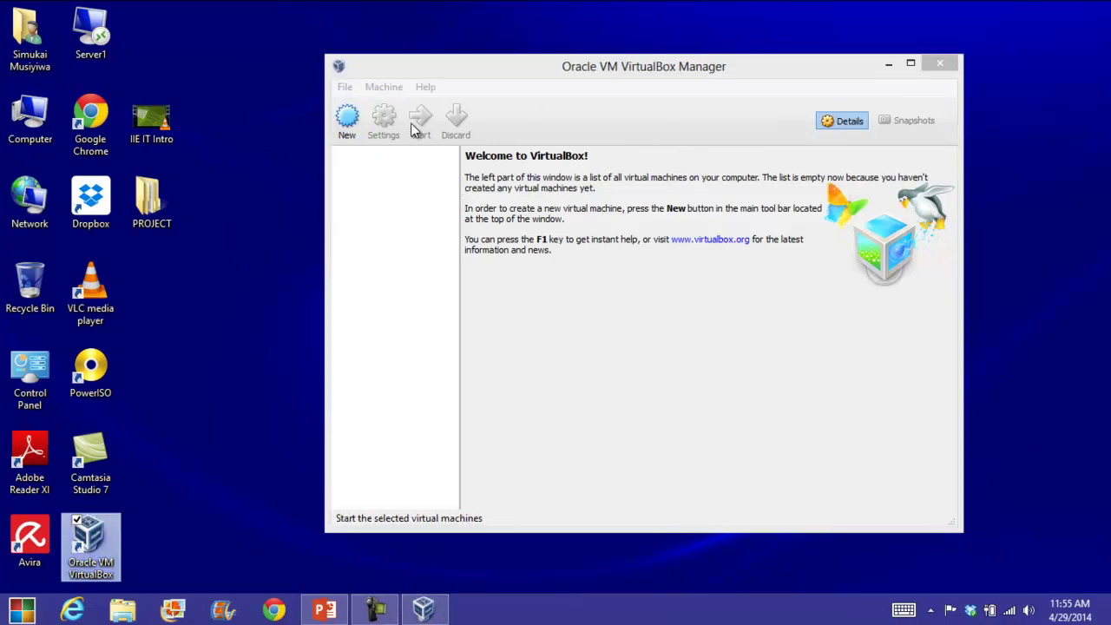
# Browse drive VIRTUALS (F:) to inspect ISOIMAGES, then open the empty VIRTUALS folder.
pyautogui.click(22, 610)
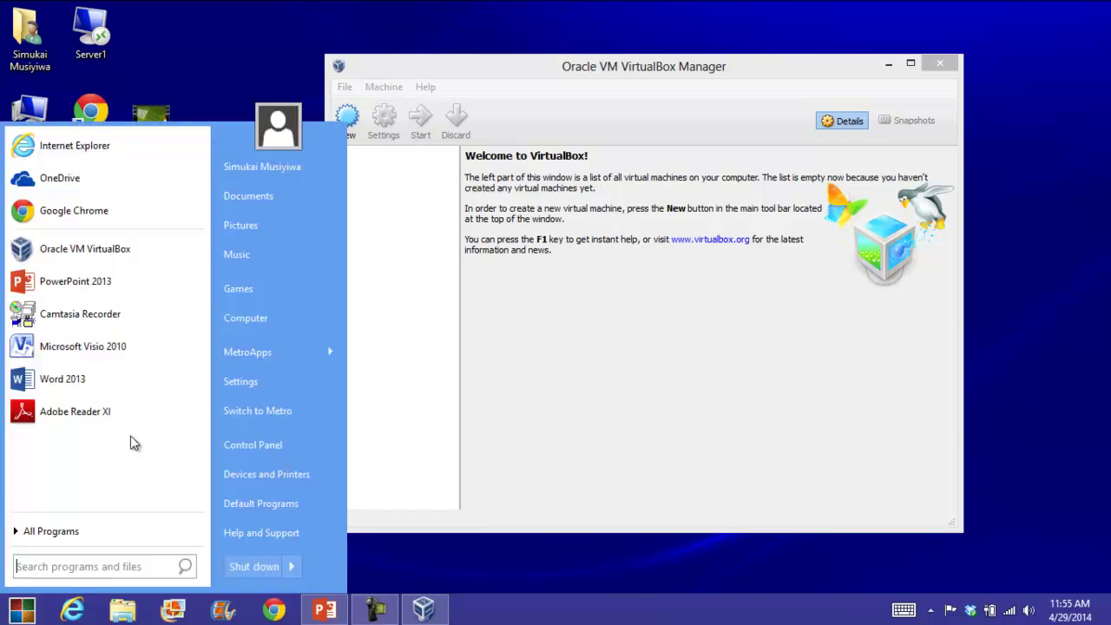
pyautogui.click(262, 318)
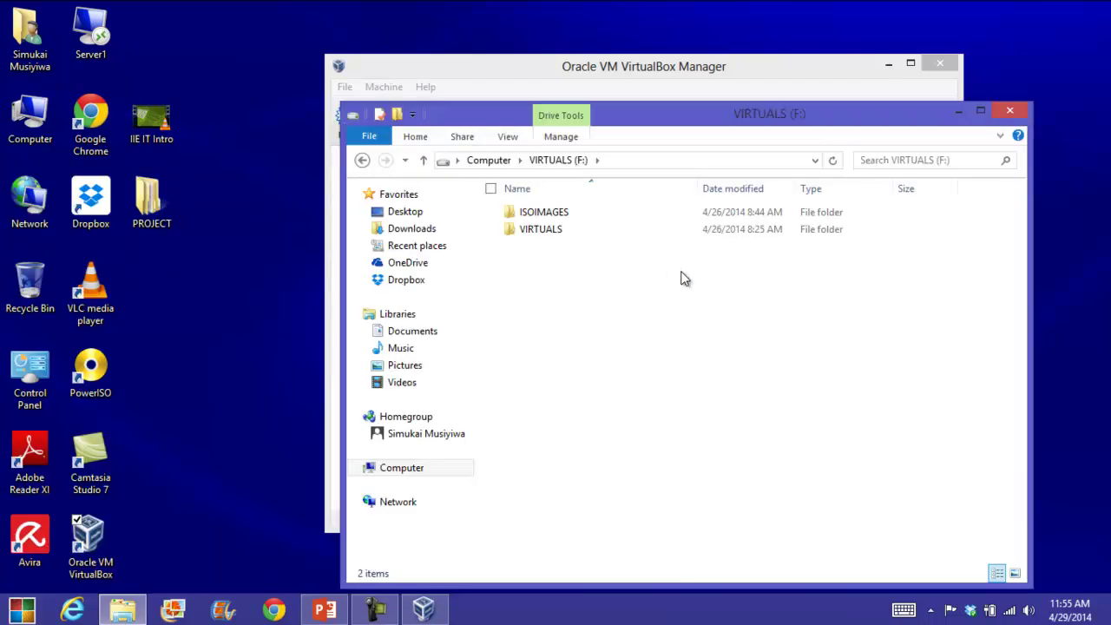
pyautogui.moveTo(672, 128); pyautogui.dragTo(643, 100)
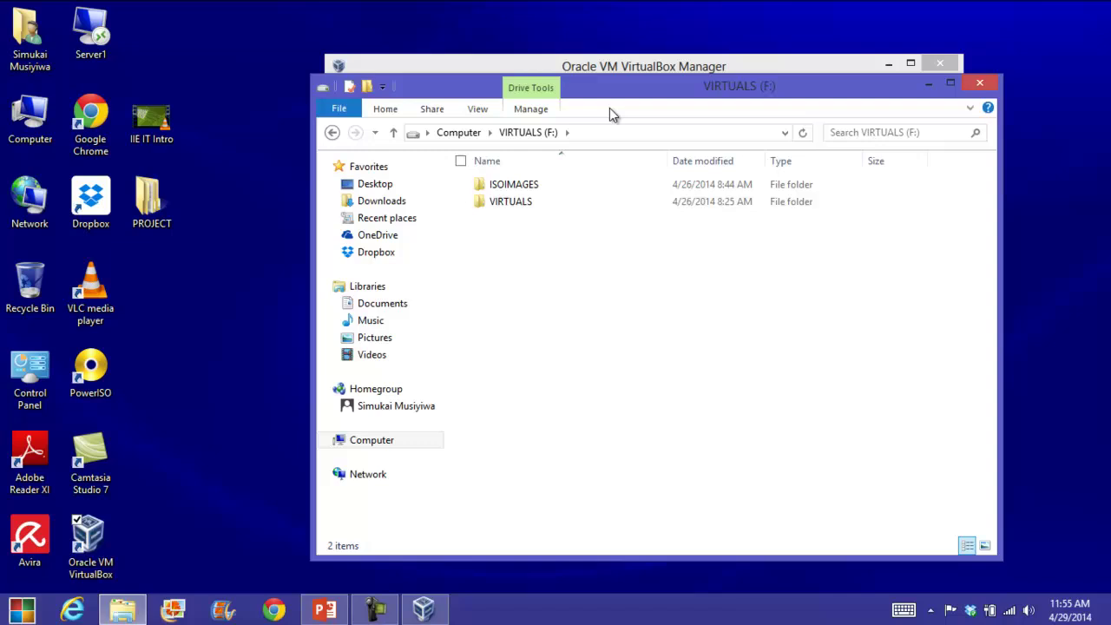
pyautogui.doubleClick(526, 184)
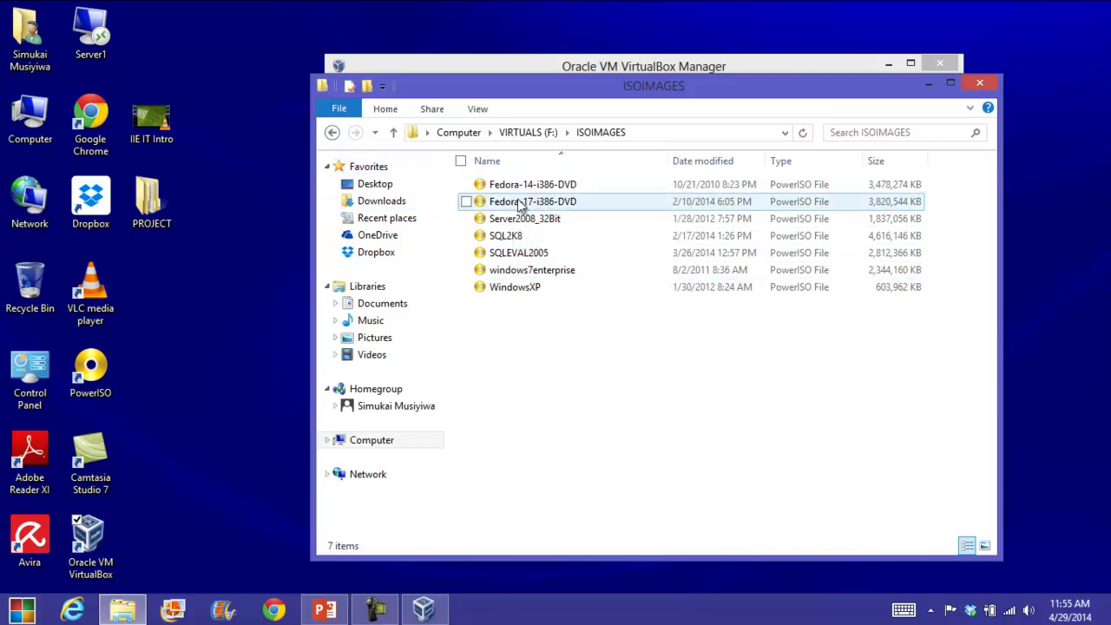
pyautogui.click(333, 135)
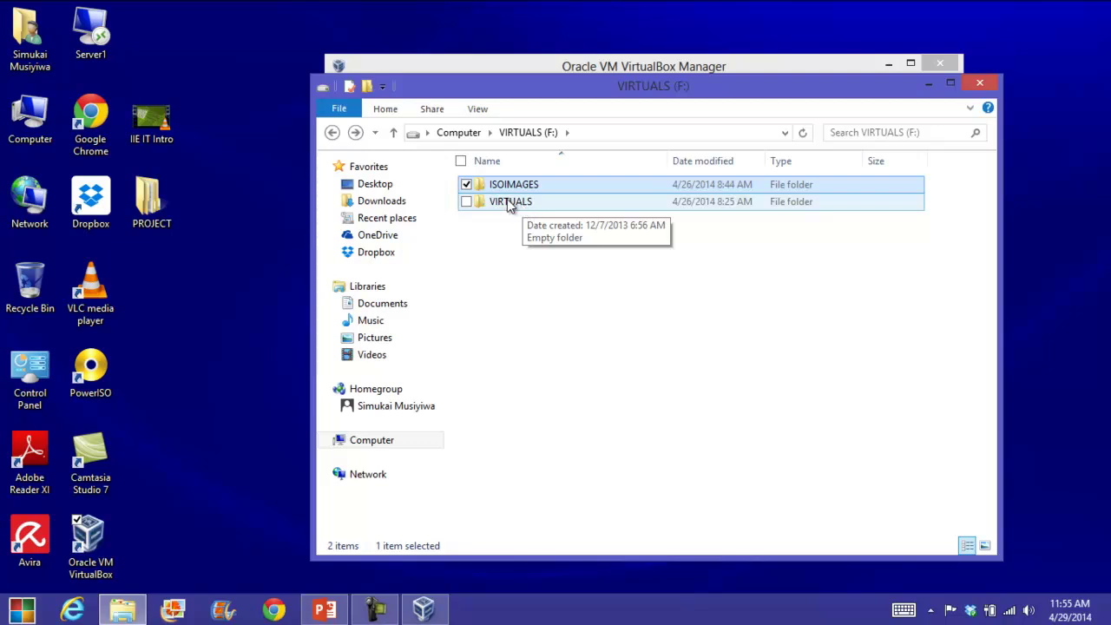
pyautogui.doubleClick(524, 208)
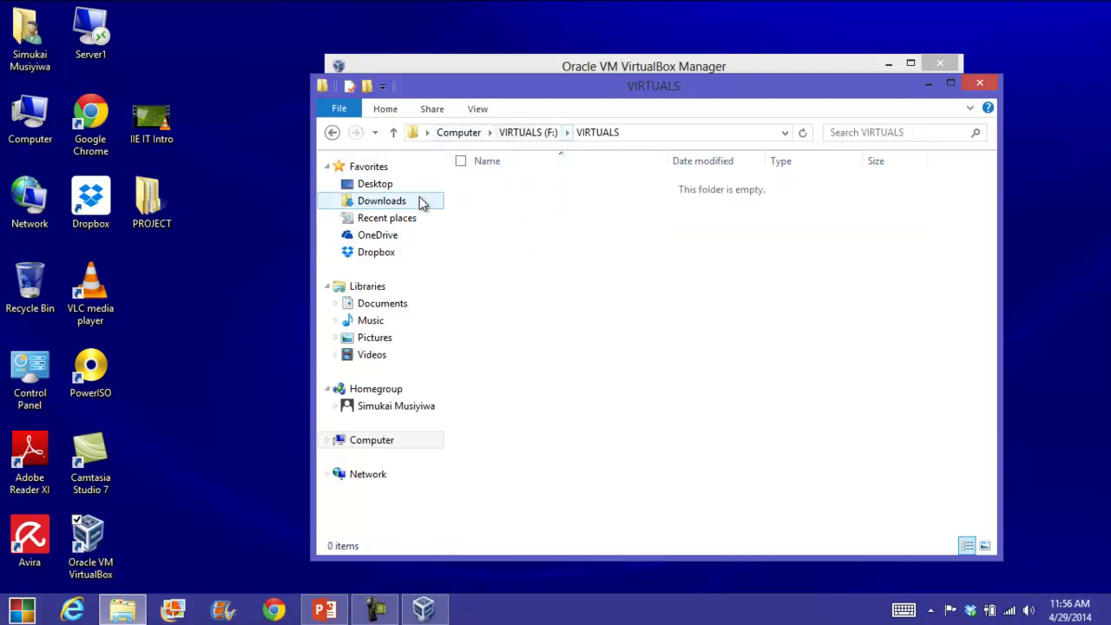
# Create a new folder named DC01 in F:\VIRTUALS.
pyautogui.rightClick(493, 230)
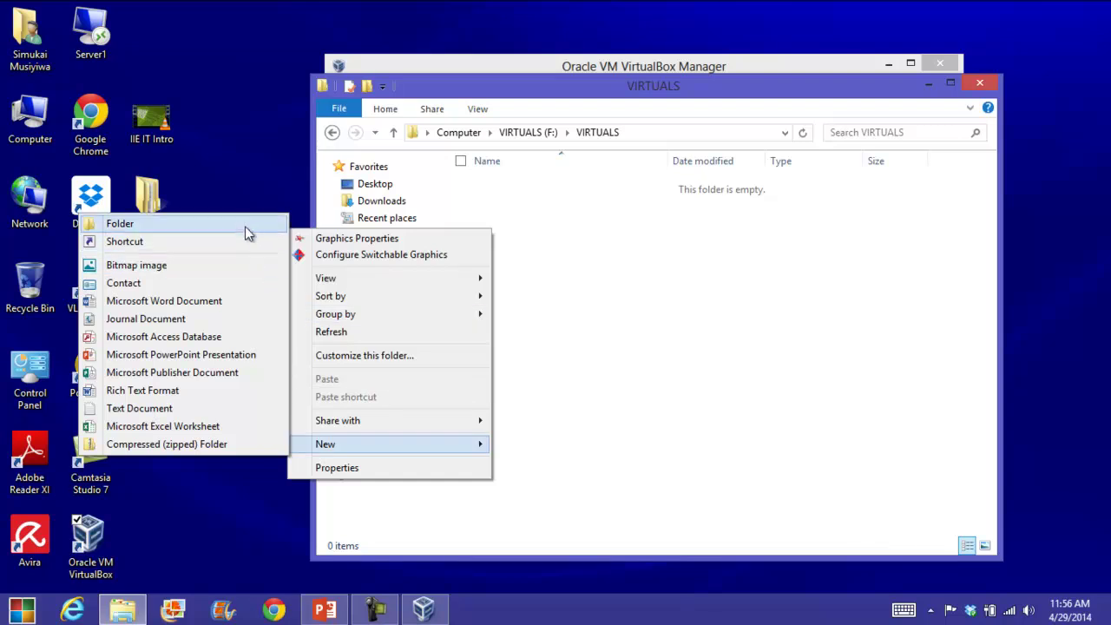
pyautogui.click(245, 222)
pyautogui.write('DC')
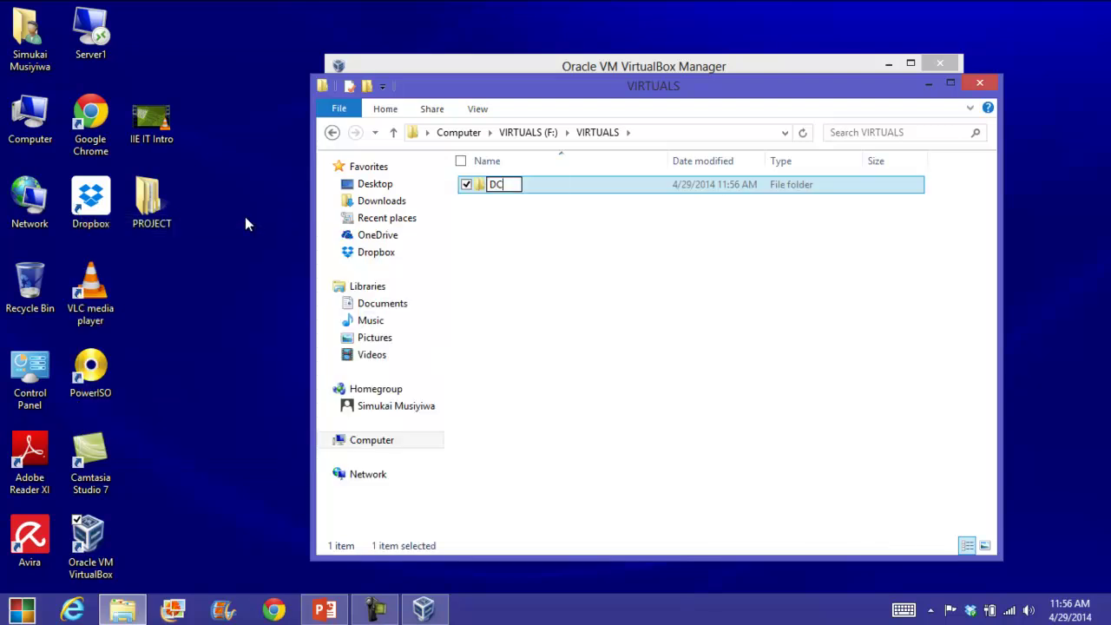
pyautogui.write('01')
pyautogui.click(517, 263)
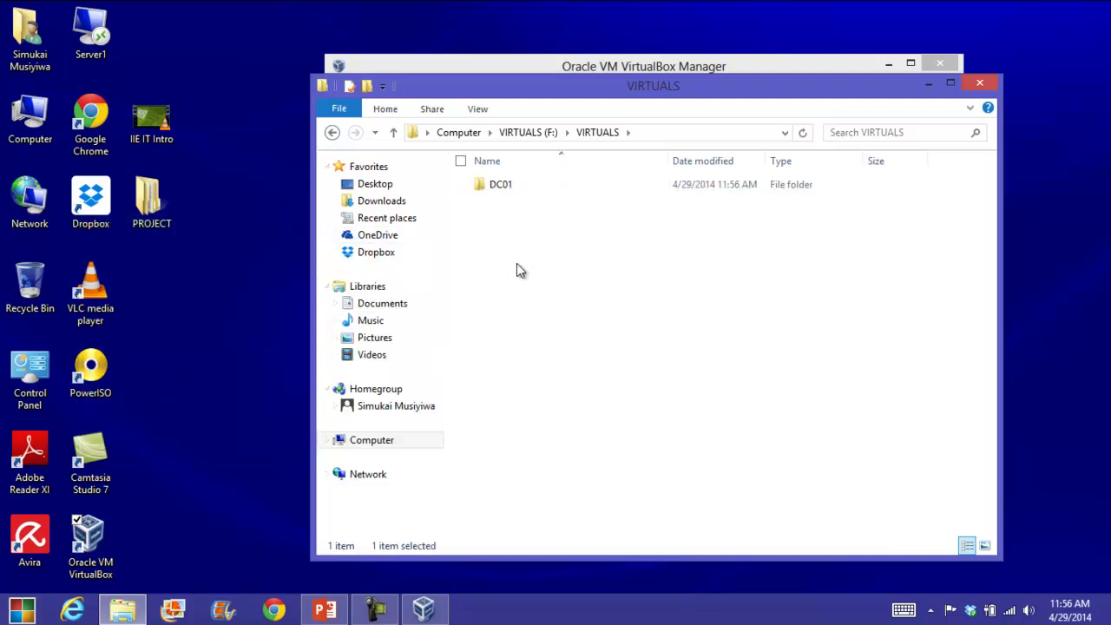
# Add a second folder named WIN7CLT-1, backing out of an accidental shortcut wizard.
pyautogui.rightClick(521, 265)
pyautogui.moveTo(477, 503)
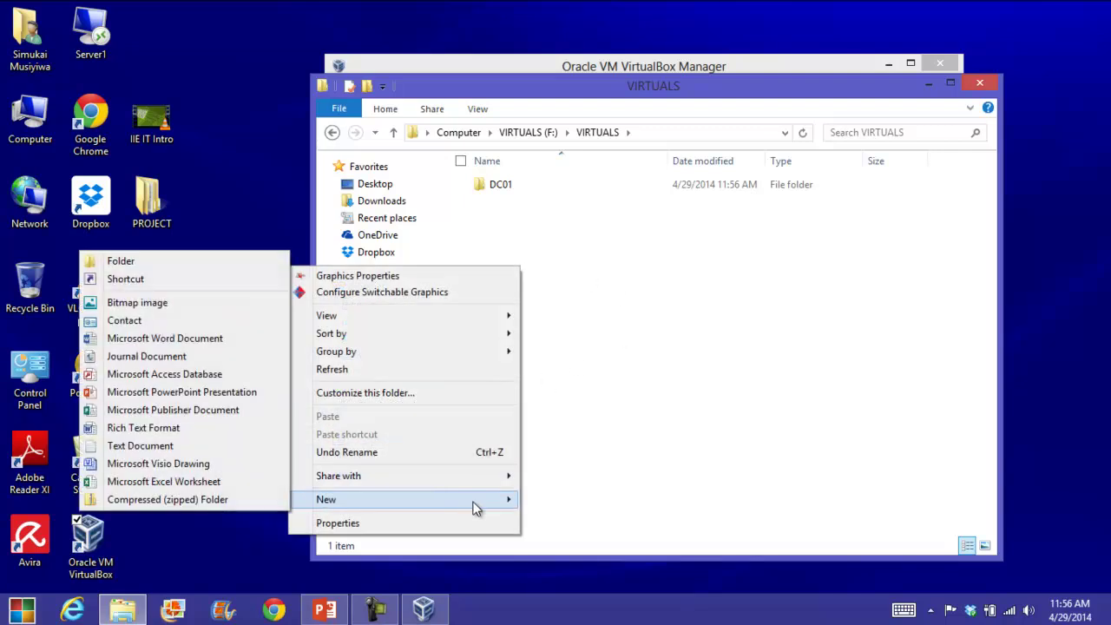
pyautogui.click(223, 273)
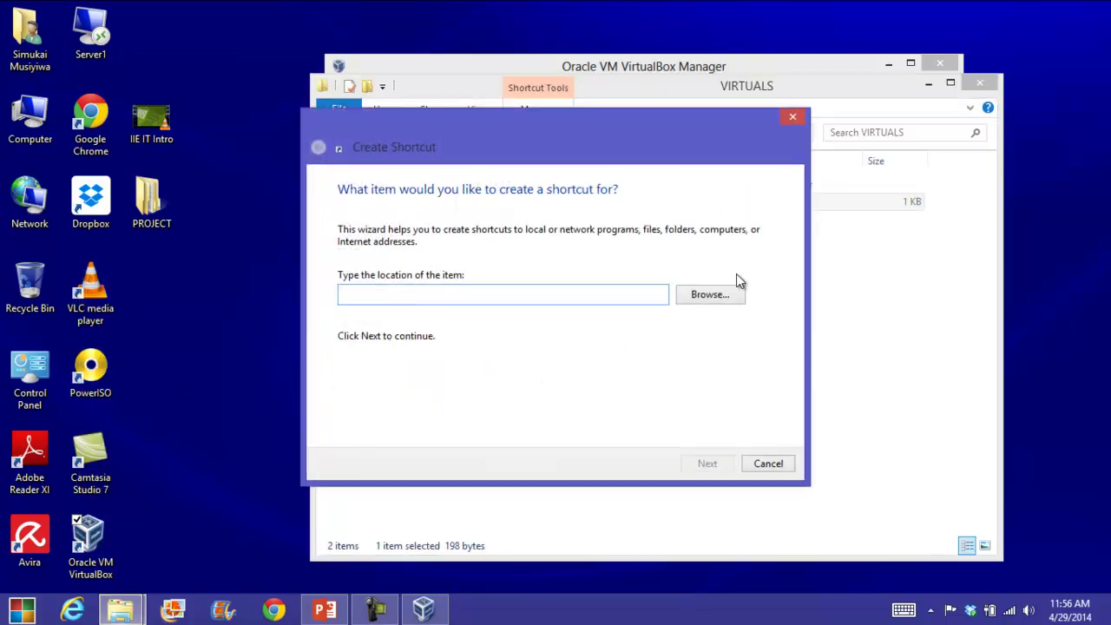
pyautogui.click(766, 461)
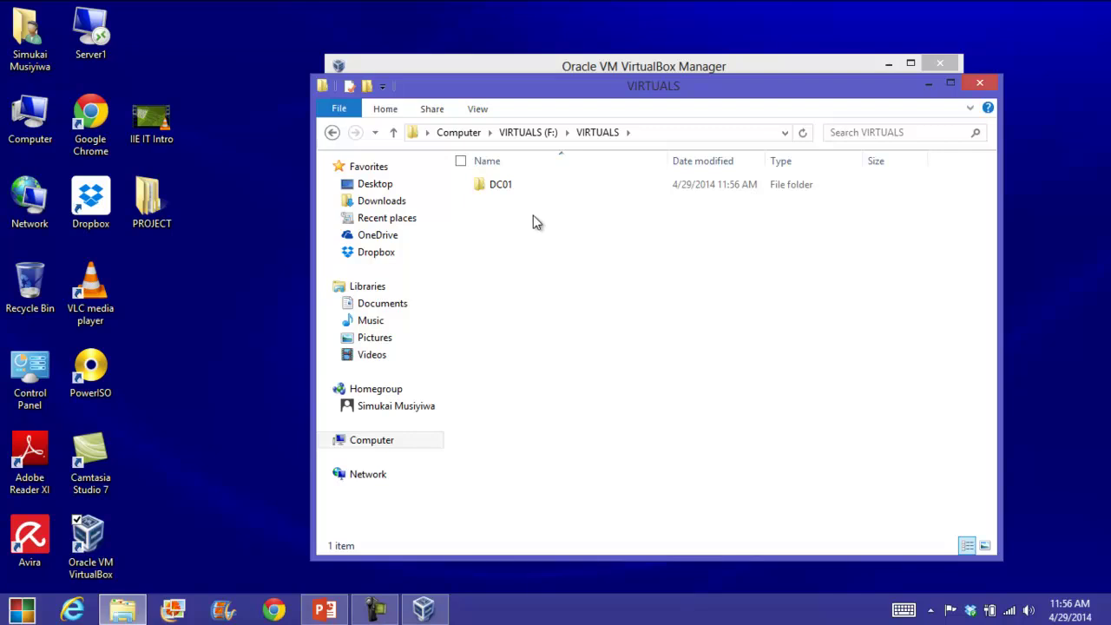
pyautogui.rightClick(533, 217)
pyautogui.moveTo(469, 449)
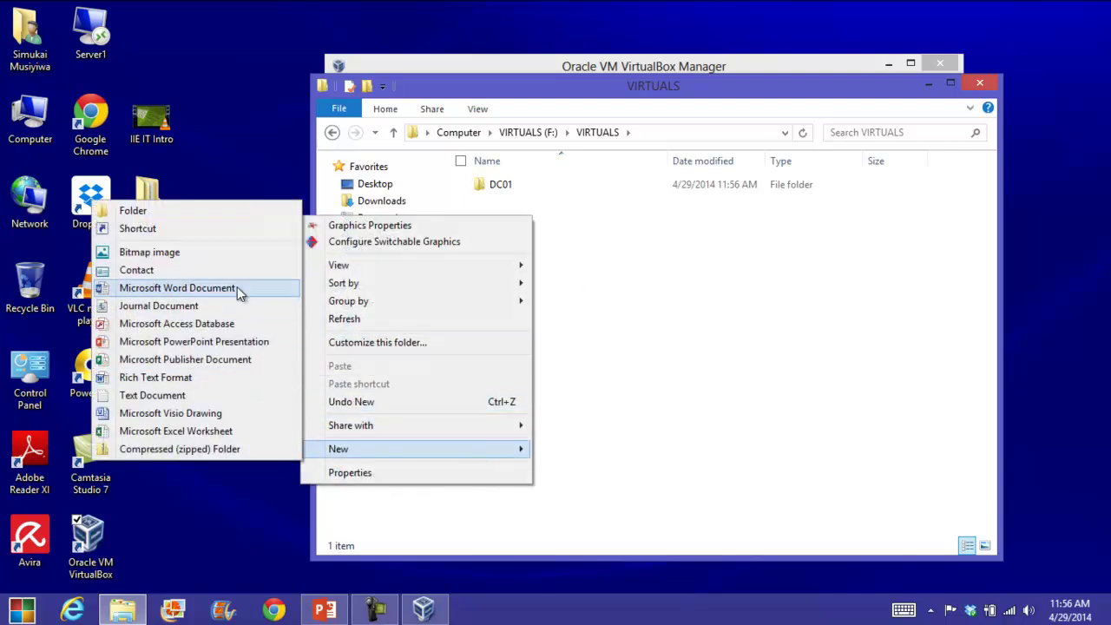
pyautogui.click(235, 211)
pyautogui.write('WIN7CLT')
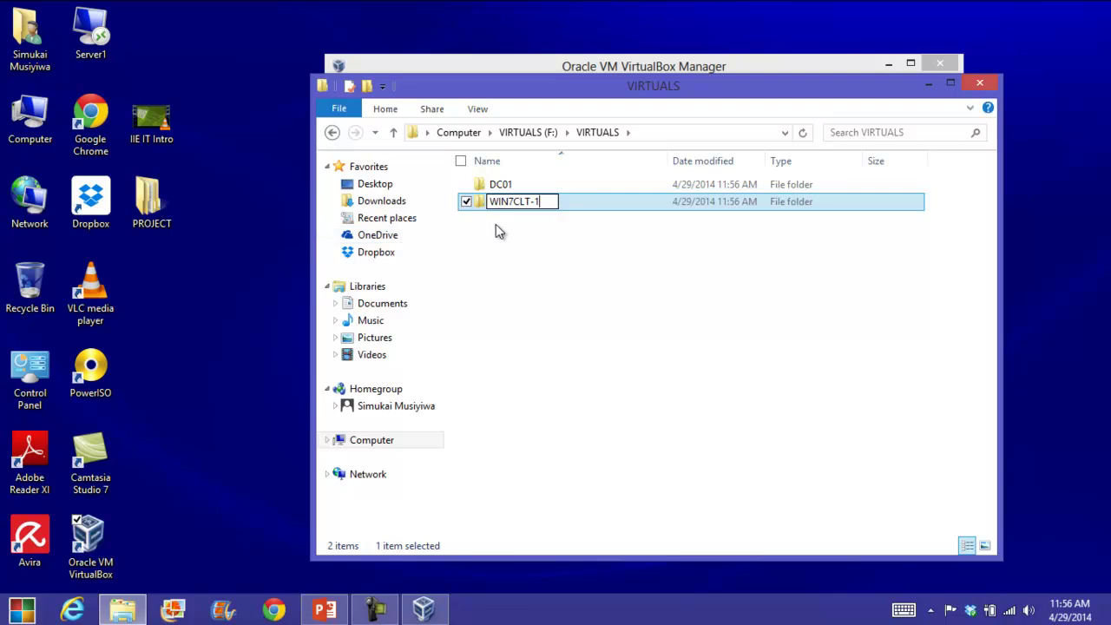
pyautogui.write('-1')
pyautogui.click(513, 241)
# Add a third folder named WIN7CLT-2 and close the Explorer window.
pyautogui.rightClick(514, 240)
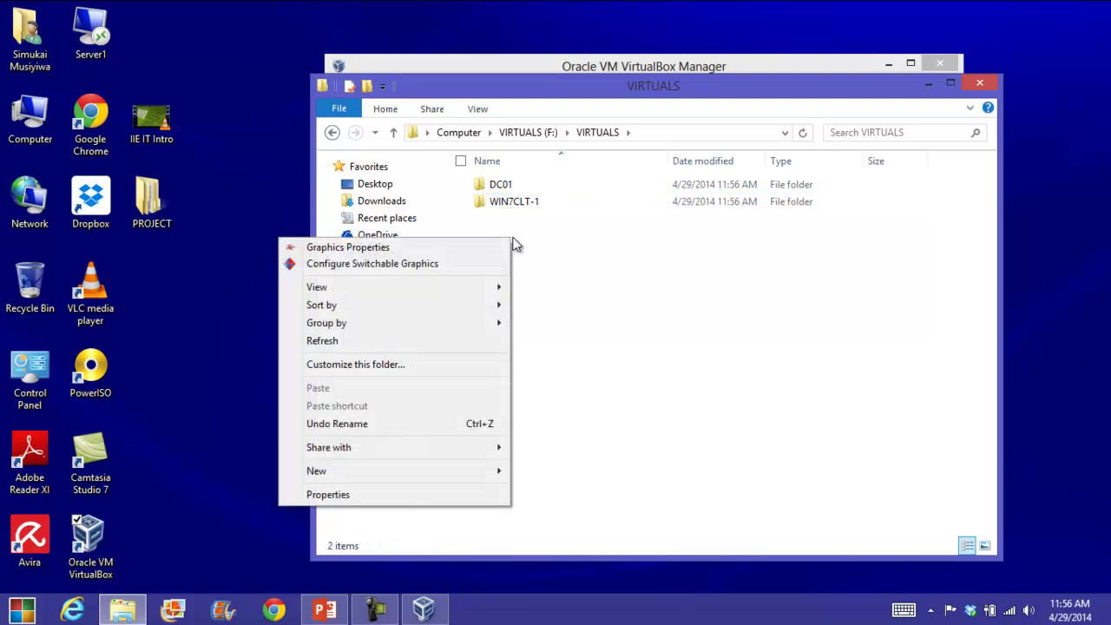
pyautogui.moveTo(425, 471)
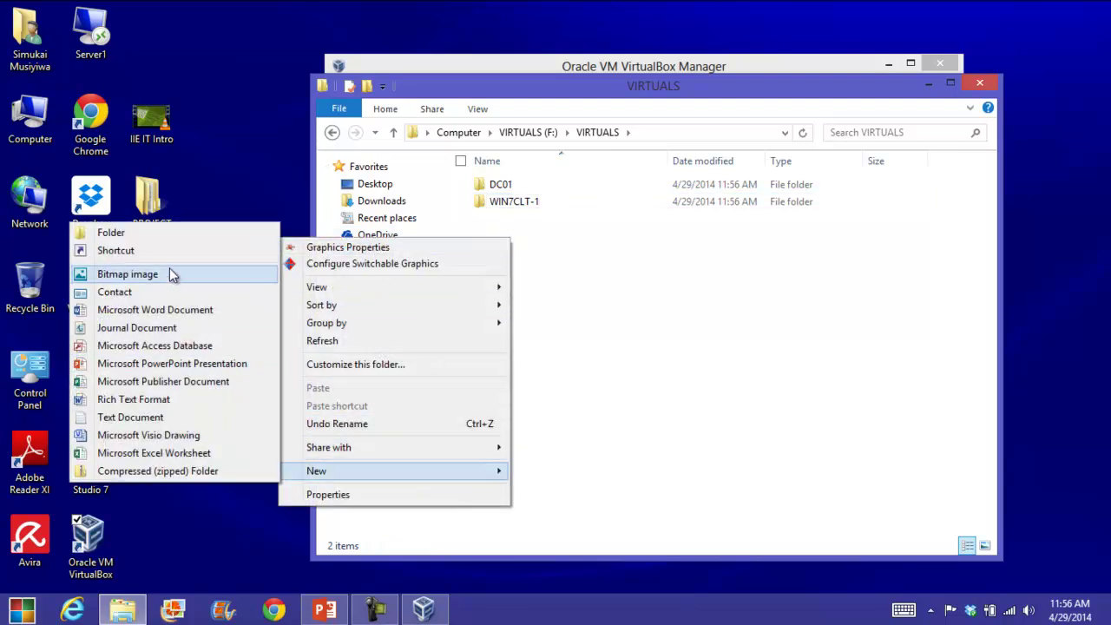
pyautogui.click(113, 233)
pyautogui.write('WIN7C')
pyautogui.write('LT')
pyautogui.write('-1')
pyautogui.write('2')
pyautogui.click(504, 252)
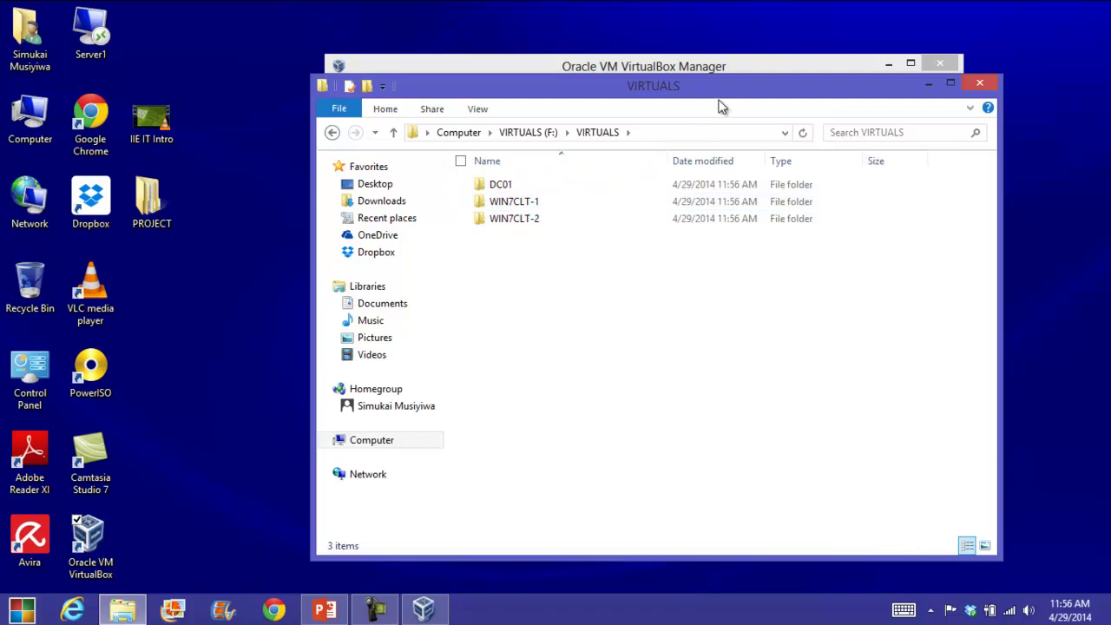
pyautogui.click(980, 82)
# Start a new machine named DC01 with version Windows 2008 (32 bit).
pyautogui.moveTo(645, 69); pyautogui.dragTo(584, 78)
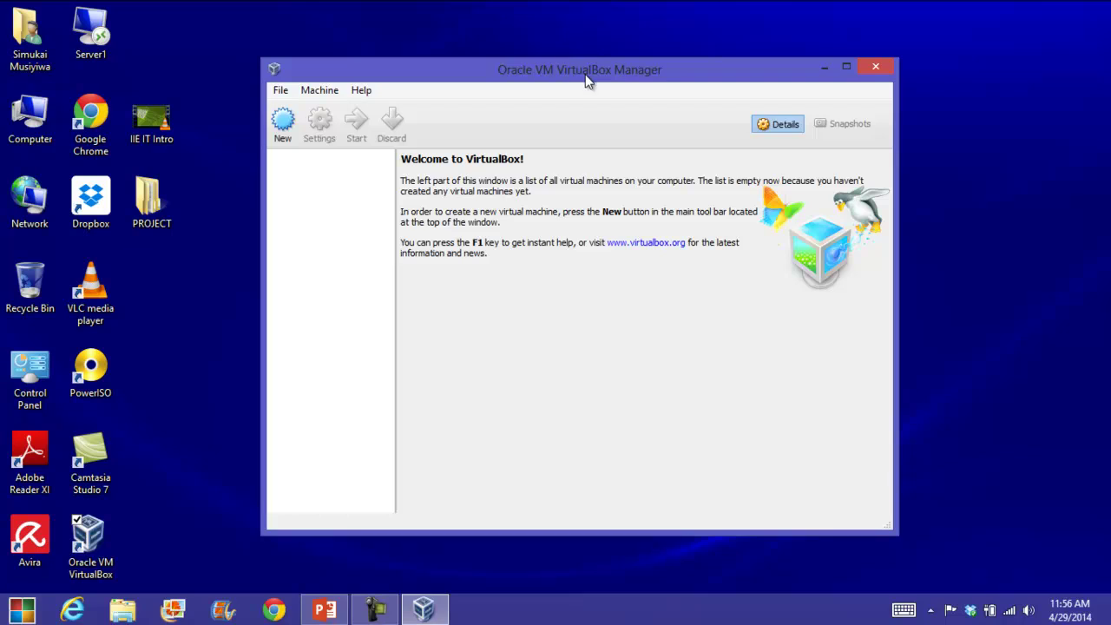
pyautogui.click(285, 123)
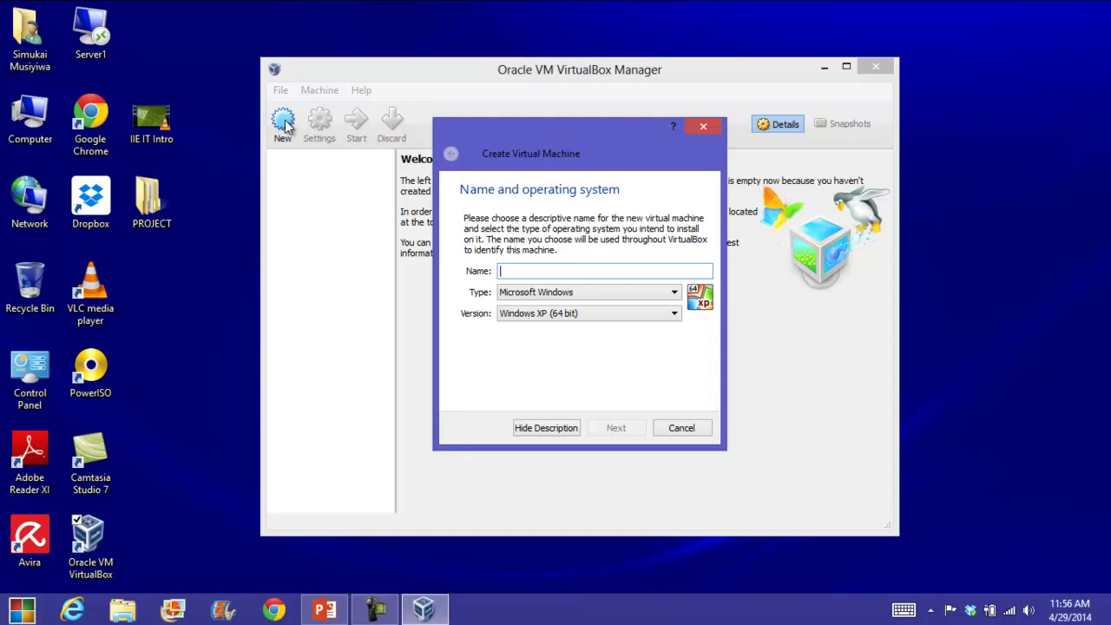
pyautogui.write('d')
pyautogui.press('BackSpace')
pyautogui.write('DC01')
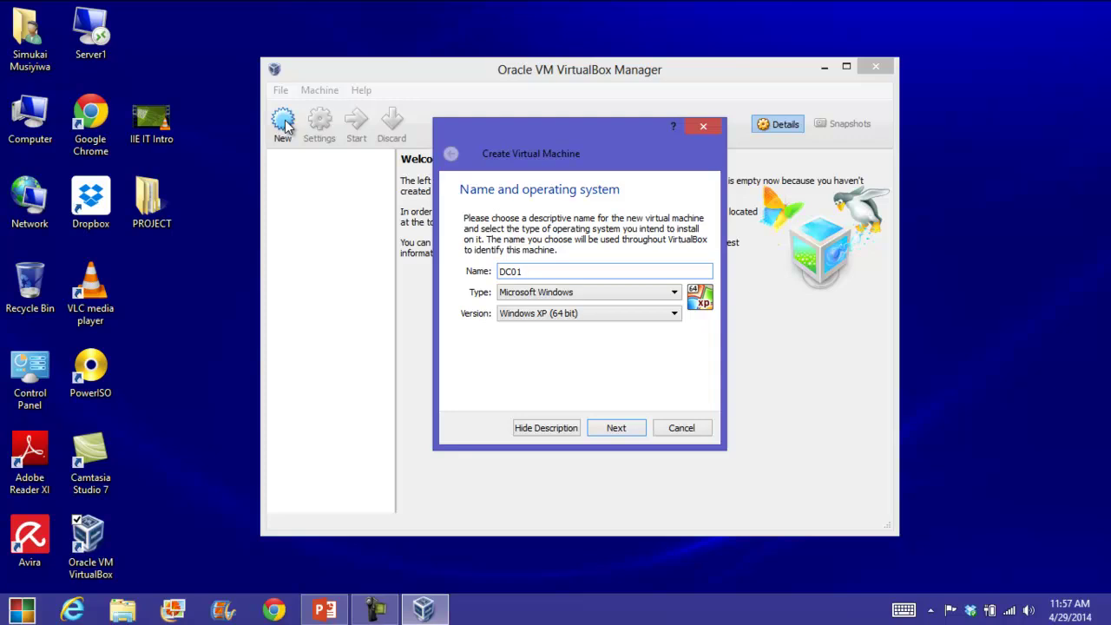
pyautogui.click(557, 313)
pyautogui.scroll(-3, 583, 351)
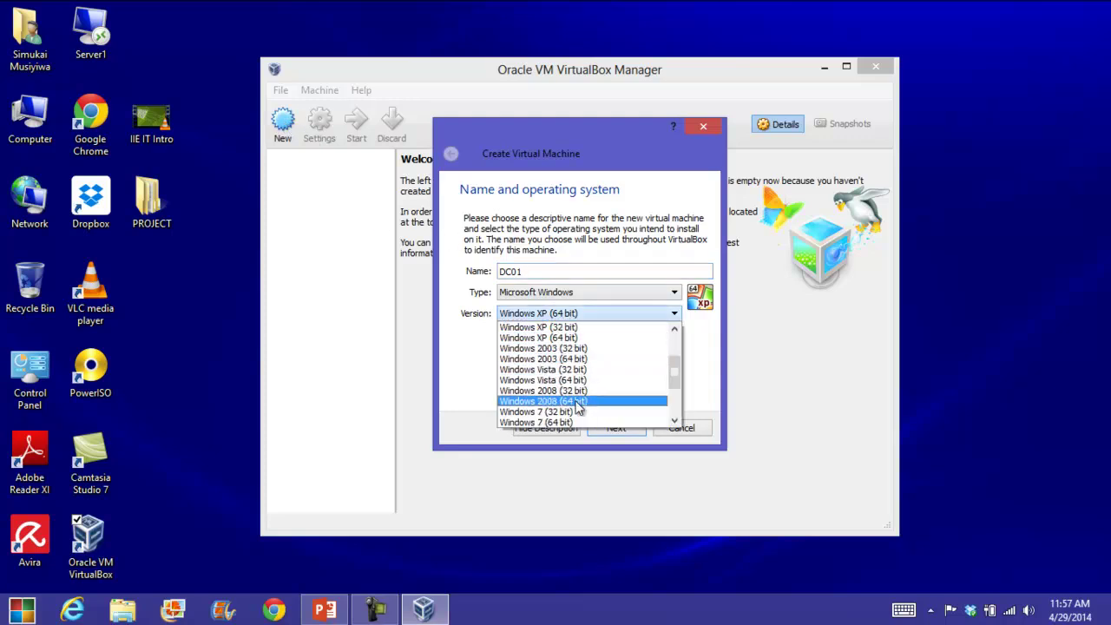
pyautogui.click(581, 391)
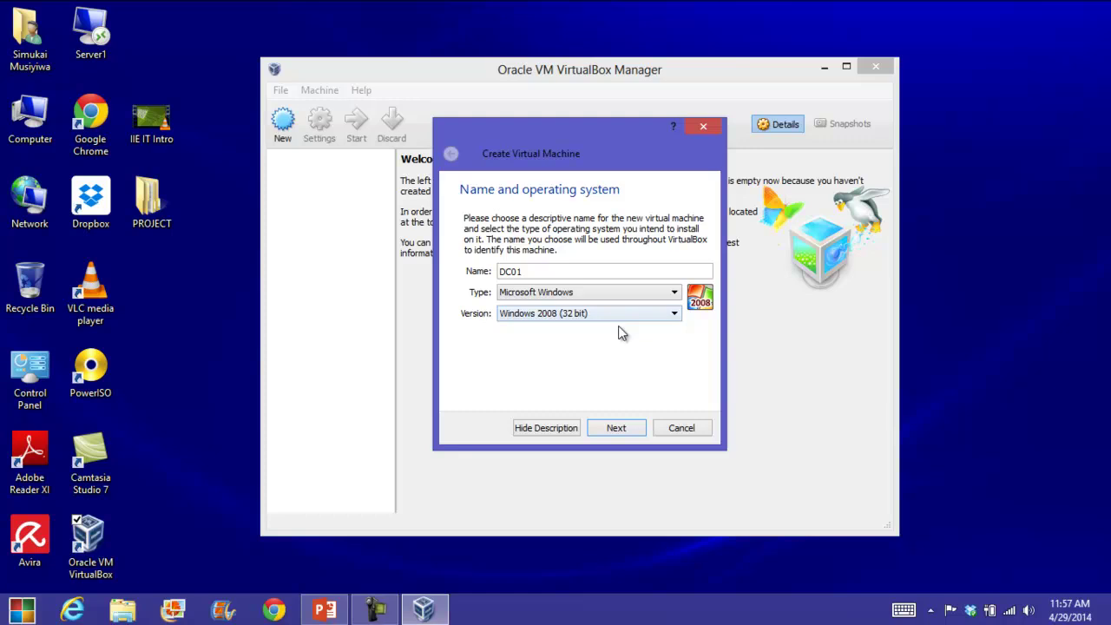
# Give DC01 1024 MB of memory and proceed to the hard drive step.
pyautogui.click(616, 428)
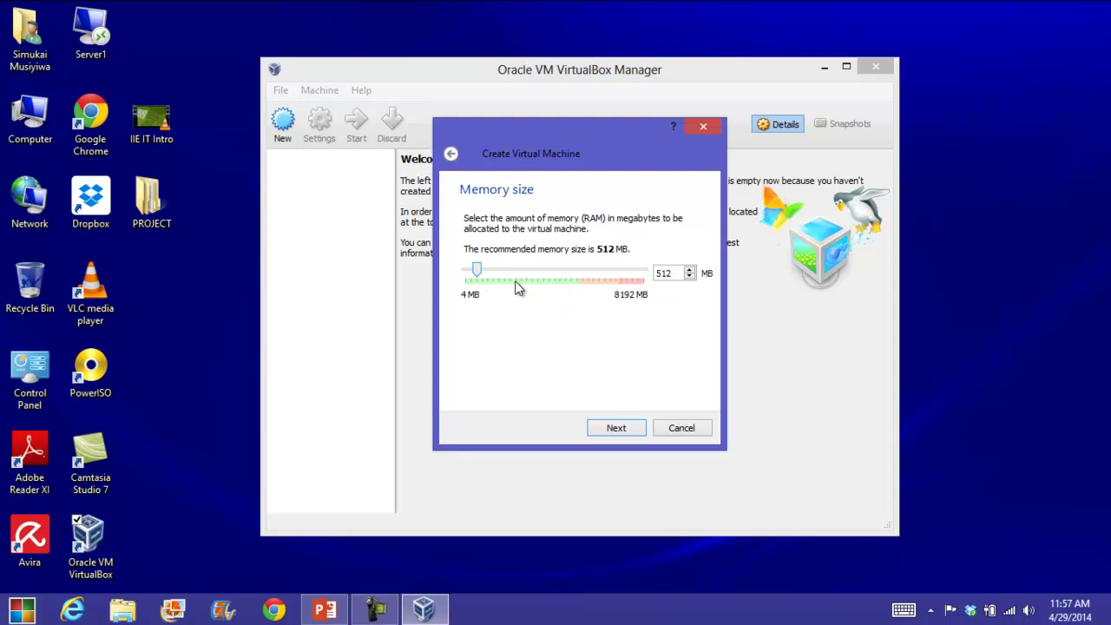
pyautogui.moveTo(672, 274); pyautogui.dragTo(653, 274)
pyautogui.write('1024')
pyautogui.click(618, 428)
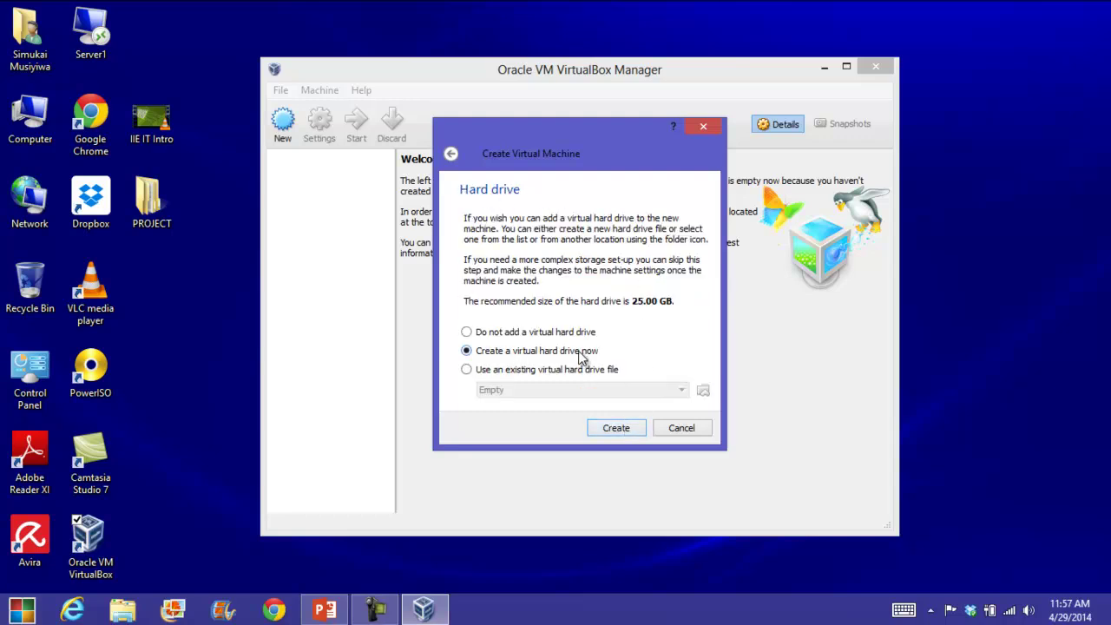
# Create a new dynamically allocated VDI hard disk for DC01.
pyautogui.click(601, 431)
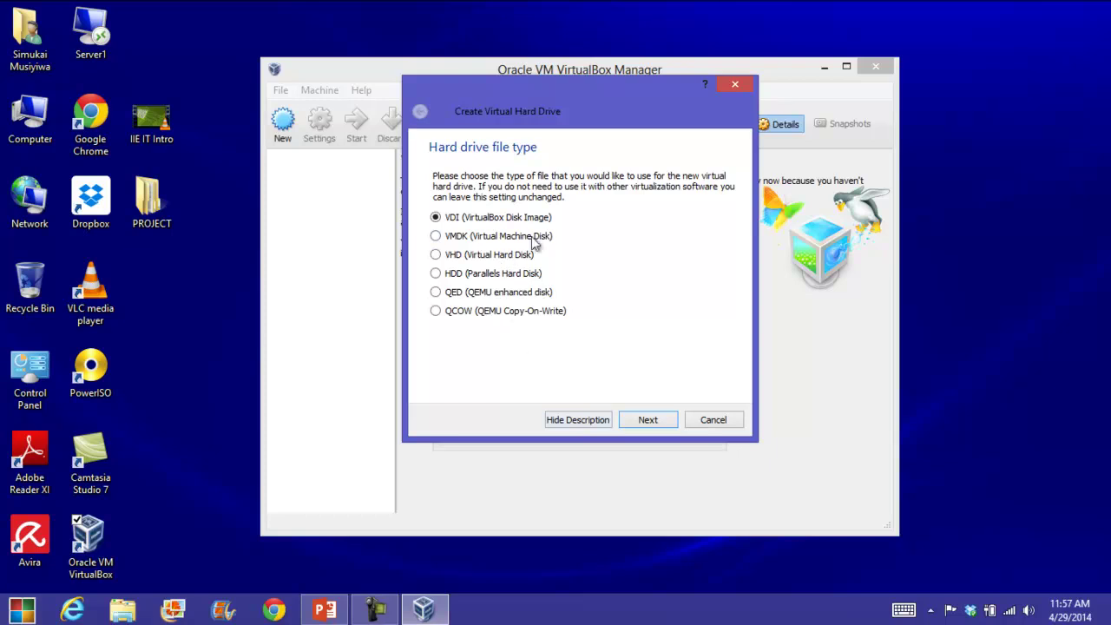
pyautogui.click(645, 427)
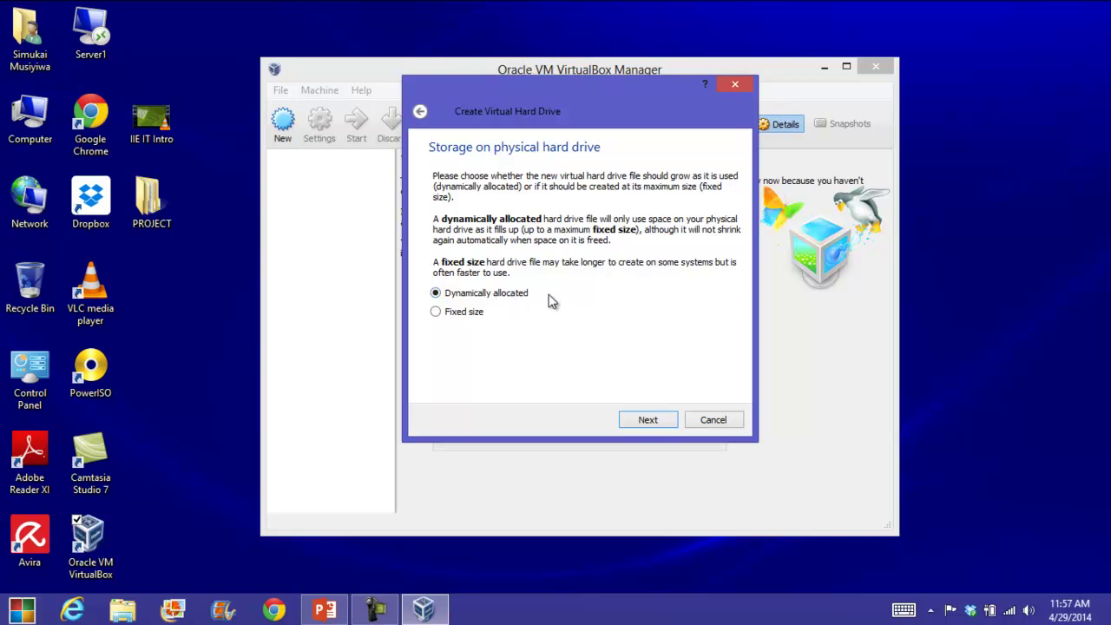
pyautogui.click(635, 423)
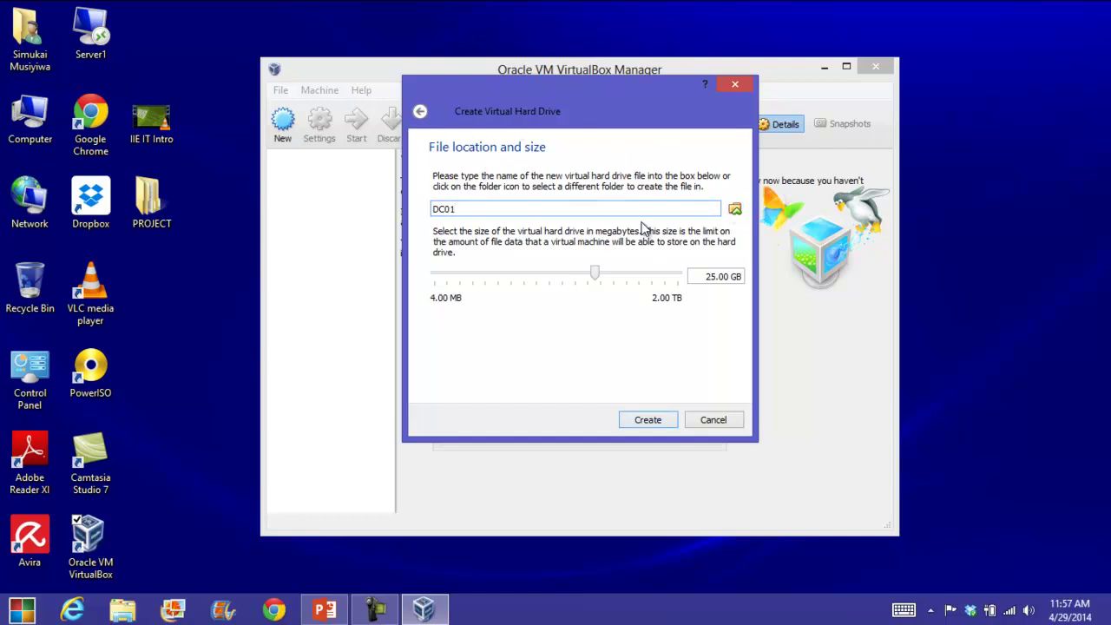
# Save the 25 GB disk file in F:\VIRTUALS\DC01 and finish creating DC01.
pyautogui.click(734, 210)
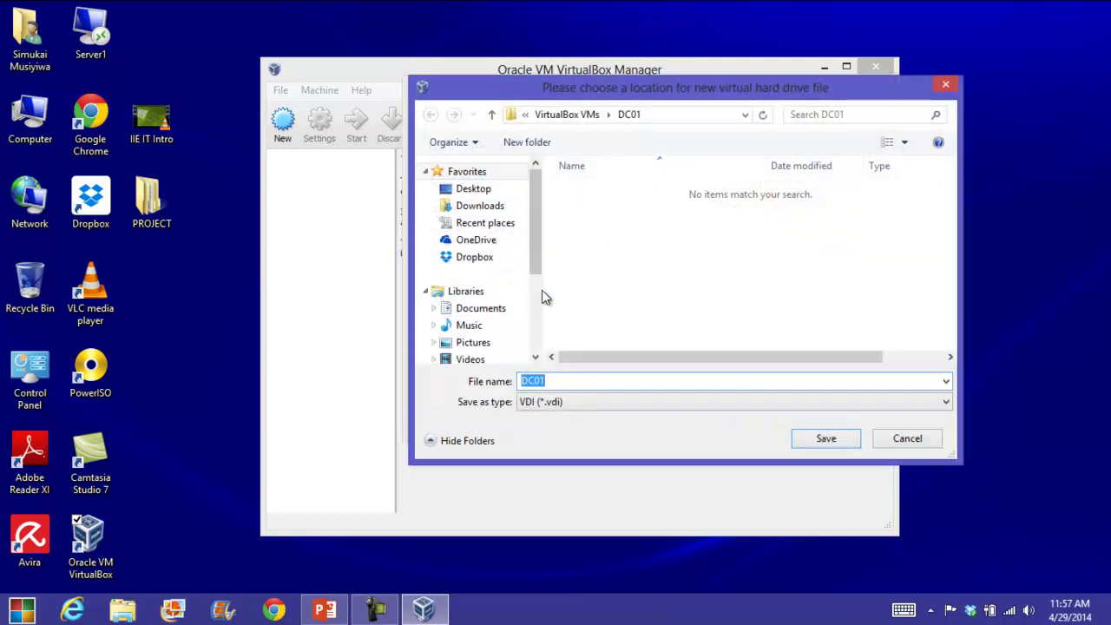
pyautogui.moveTo(536, 276); pyautogui.dragTo(536, 323)
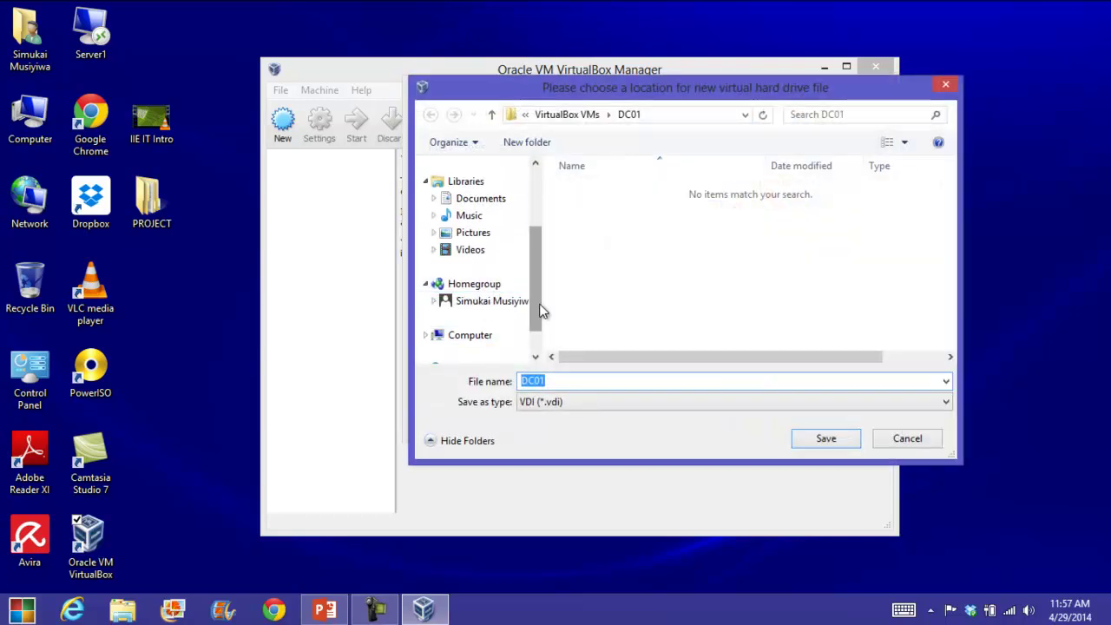
pyautogui.scroll(-1, 513, 320)
pyautogui.click(484, 304)
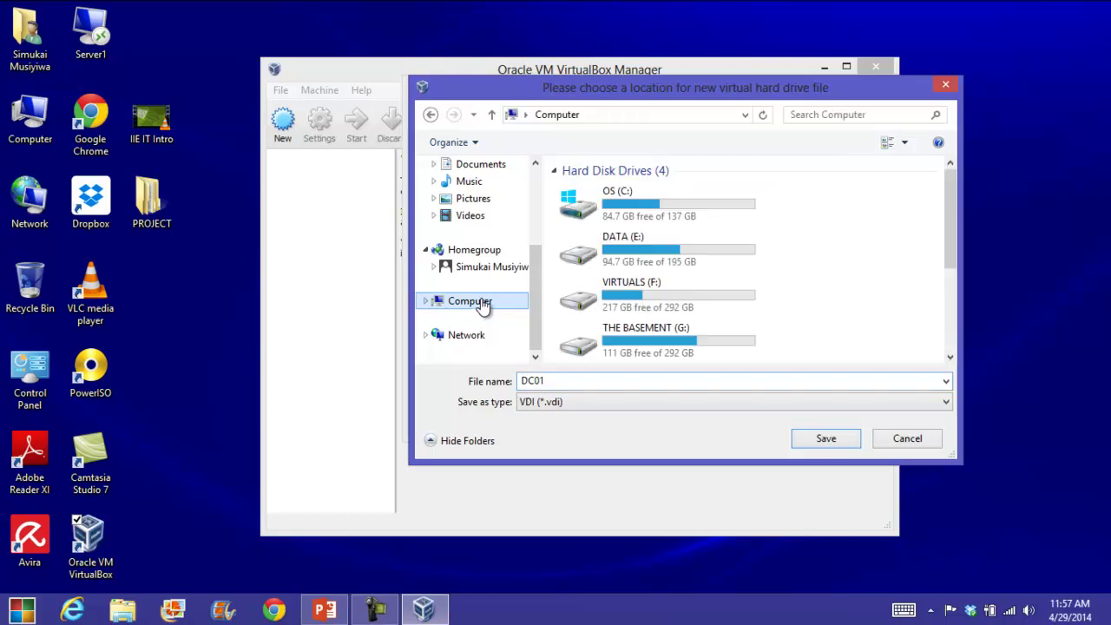
pyautogui.doubleClick(621, 302)
pyautogui.doubleClick(636, 213)
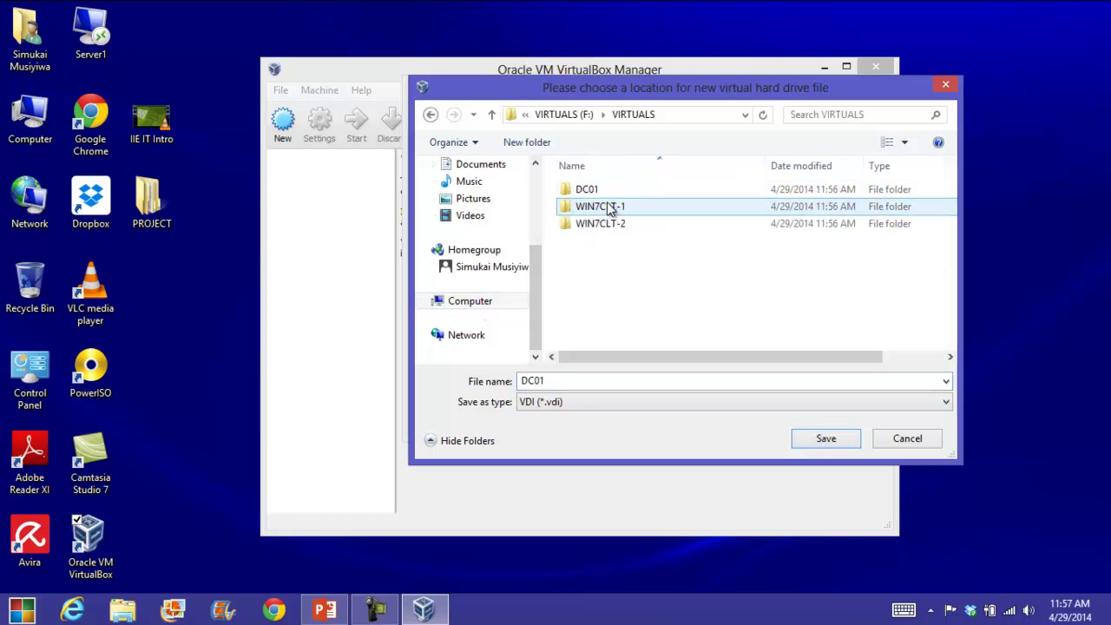
pyautogui.doubleClick(585, 191)
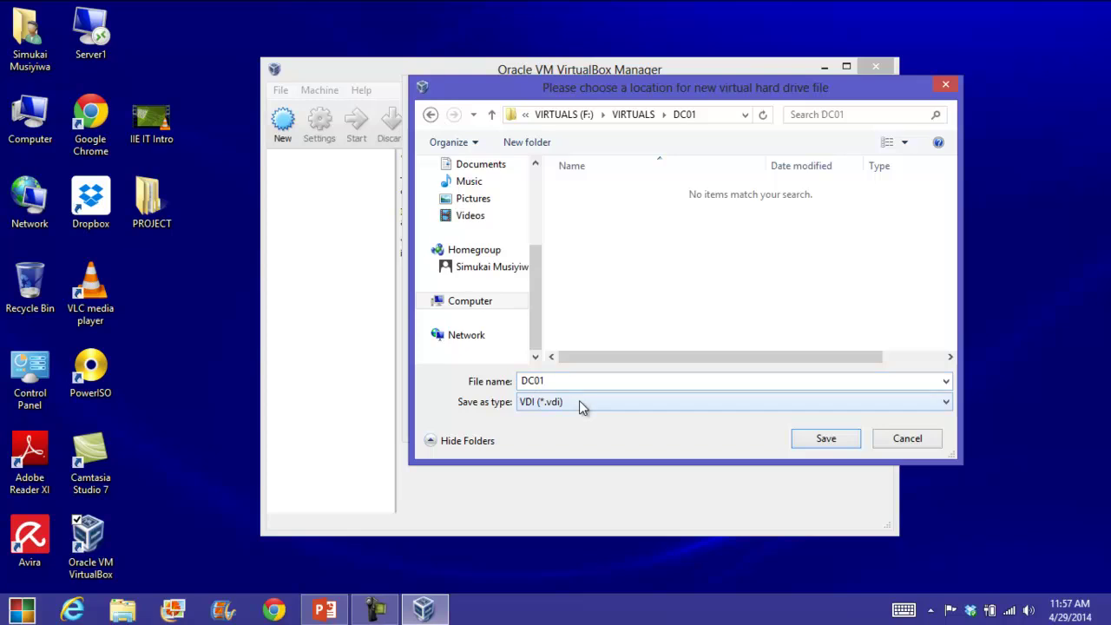
pyautogui.click(825, 438)
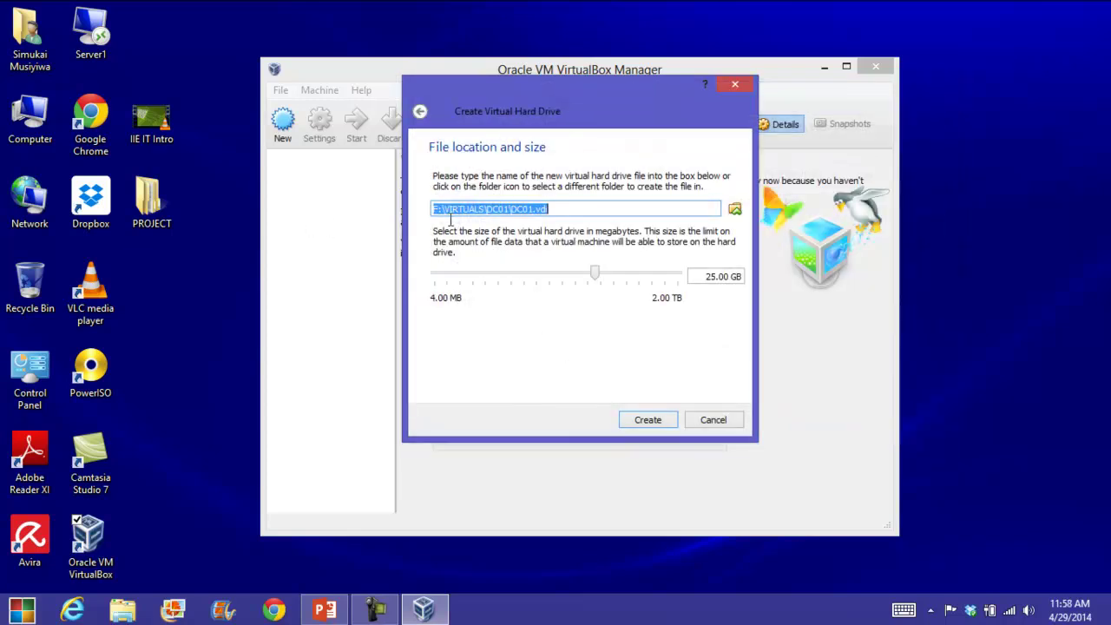
pyautogui.click(647, 419)
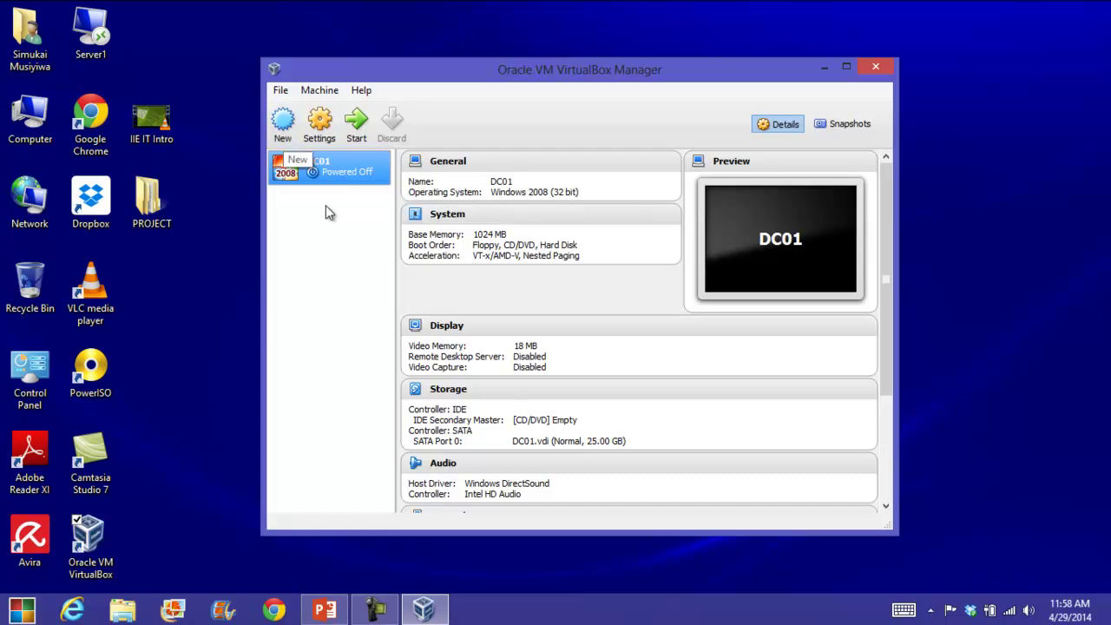
pyautogui.click(284, 139)
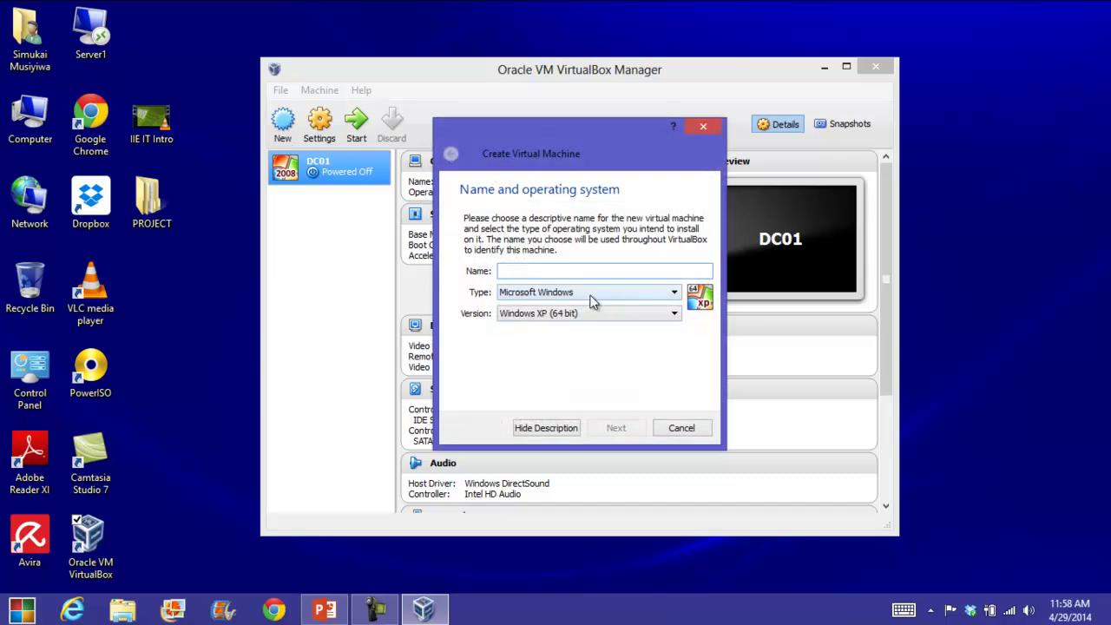
# Name the new machine WIN7CLT-1, Windows 7 (32 bit), with 1024 MB memory.
pyautogui.write('WIN7CLT-1')
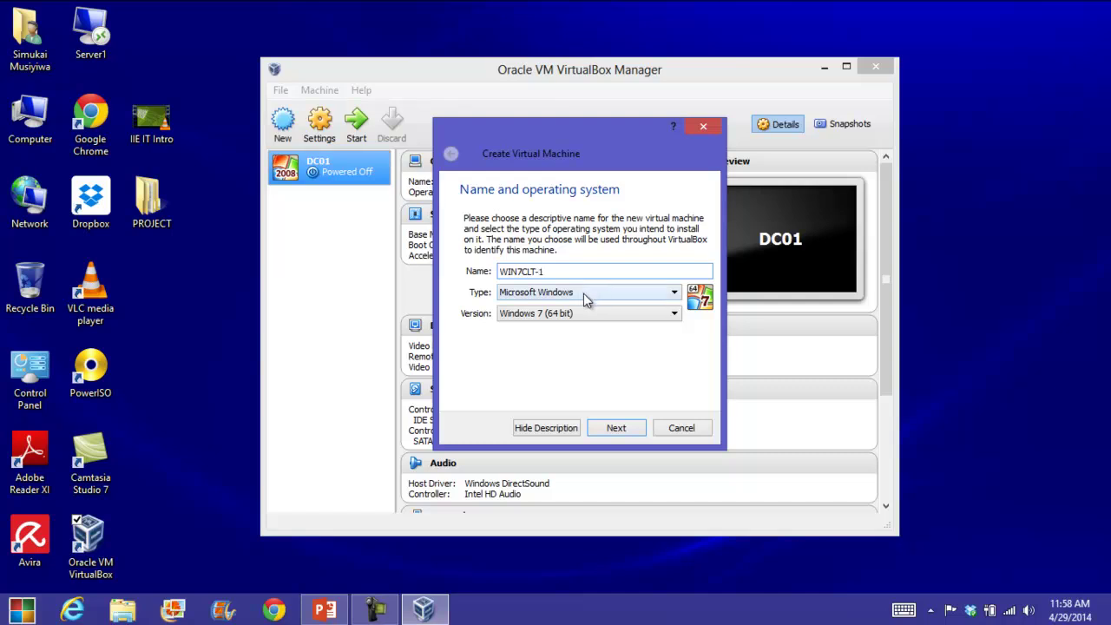
pyautogui.click(582, 314)
pyautogui.click(593, 410)
pyautogui.click(628, 425)
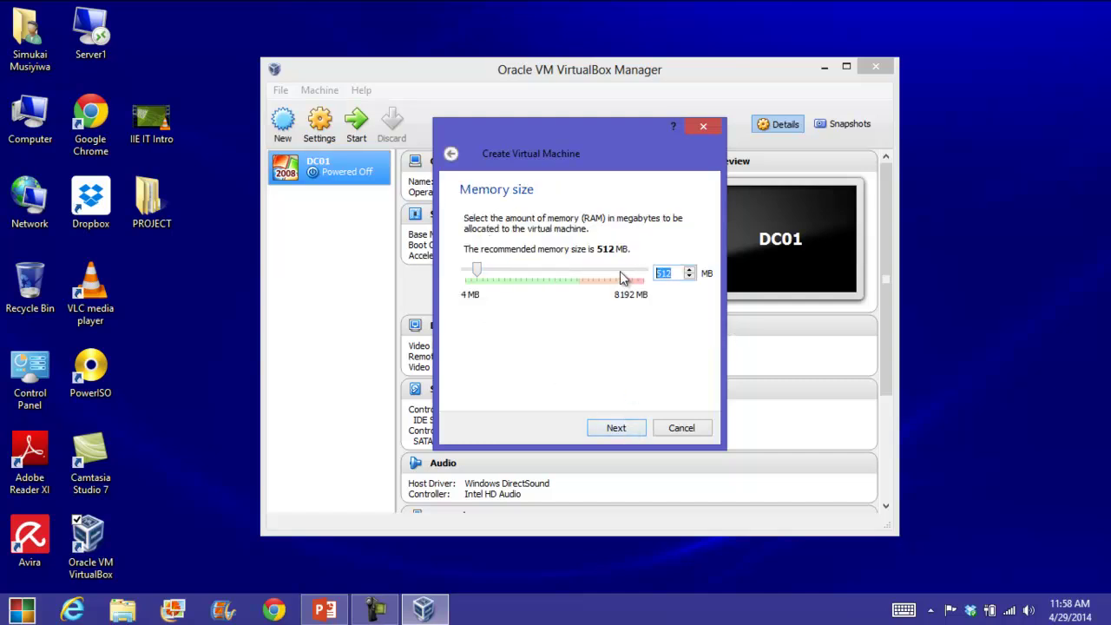
pyautogui.write('1024')
pyautogui.click(619, 429)
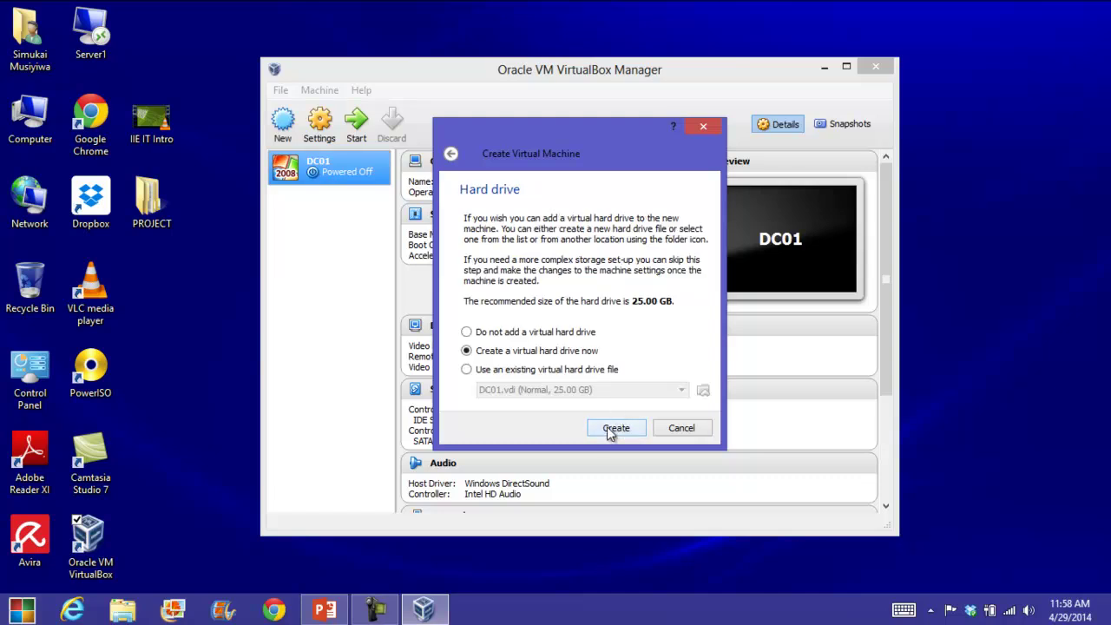
# Create a new dynamically allocated VDI hard disk for WIN7CLT-1.
pyautogui.click(611, 432)
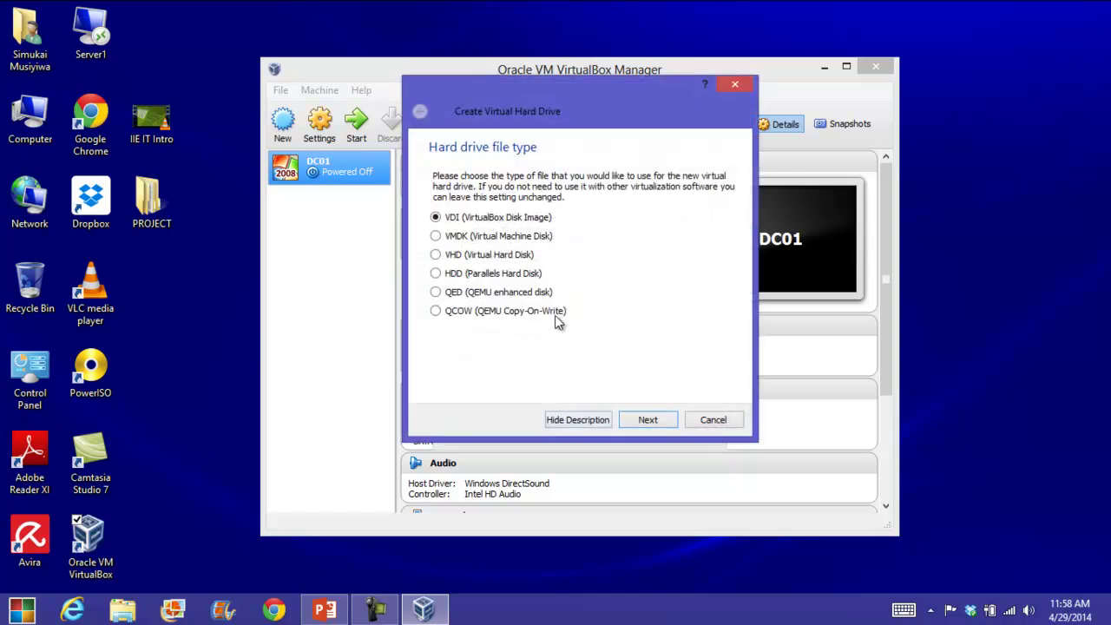
pyautogui.click(648, 420)
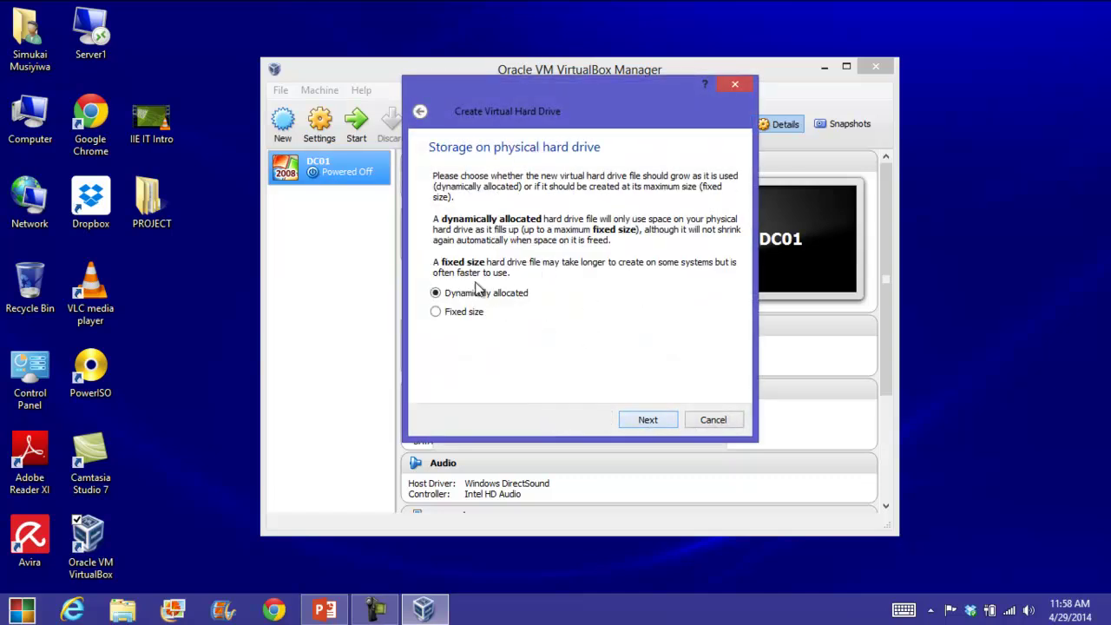
pyautogui.click(648, 420)
# Save the 25 GB disk in F:\VIRTUALS\WIN7CLT-1 and finish creating the machine.
pyautogui.click(733, 211)
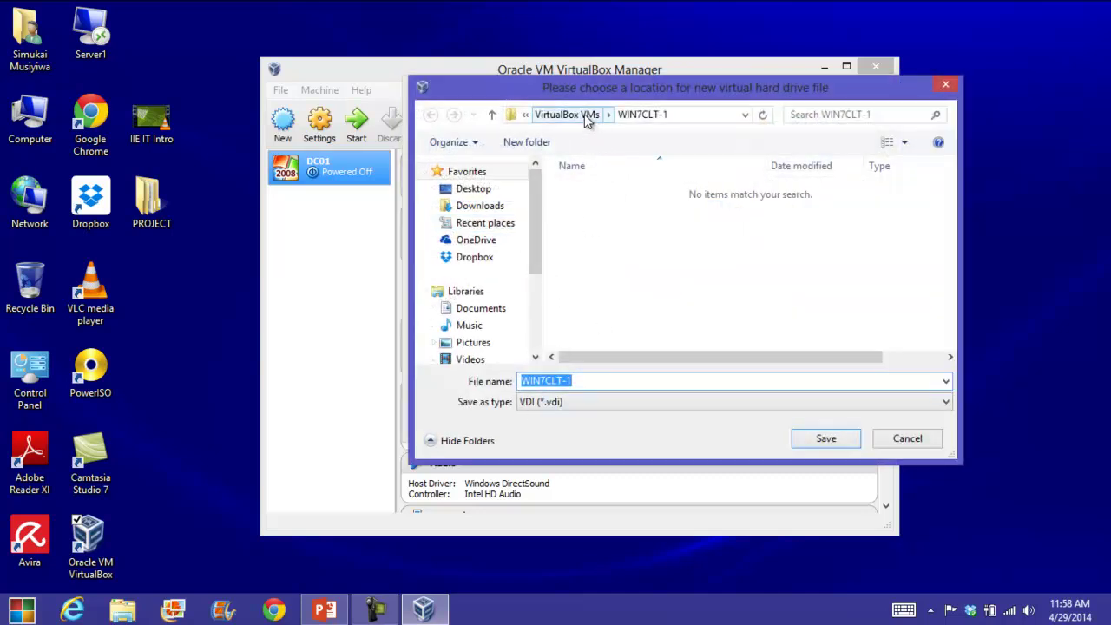
pyautogui.moveTo(536, 260); pyautogui.dragTo(536, 322)
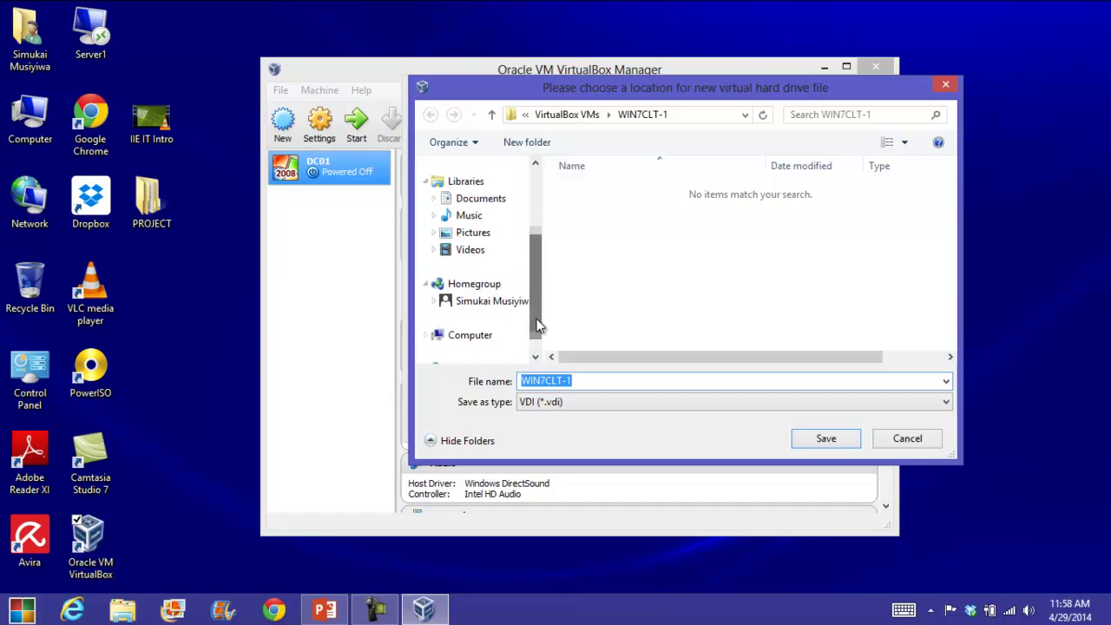
pyautogui.click(484, 334)
pyautogui.click(643, 300)
pyautogui.doubleClick(643, 300)
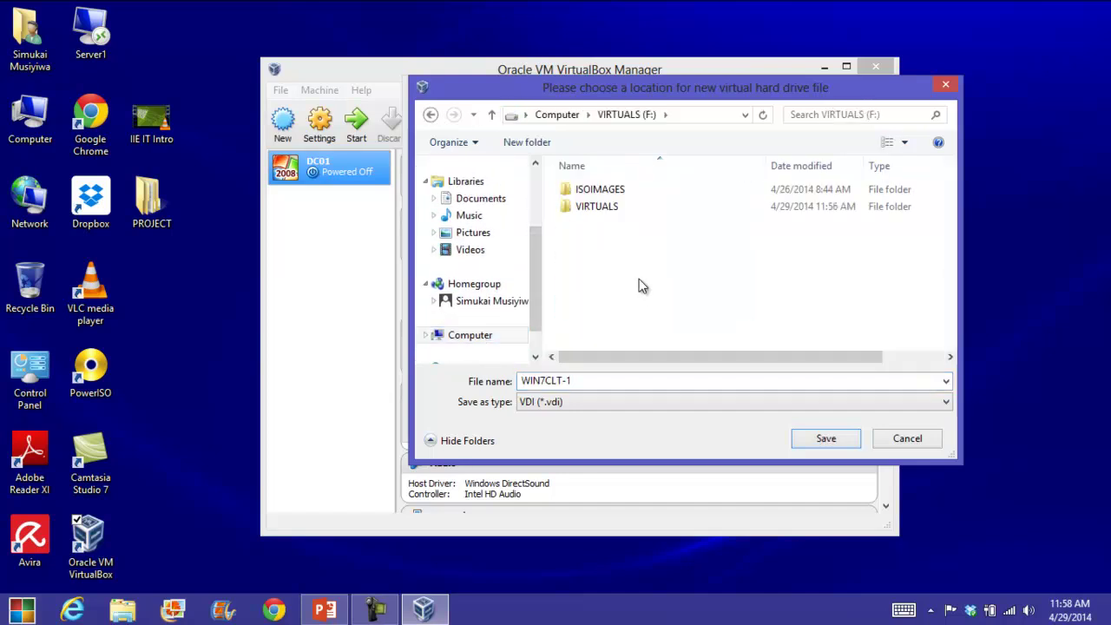
pyautogui.doubleClick(596, 209)
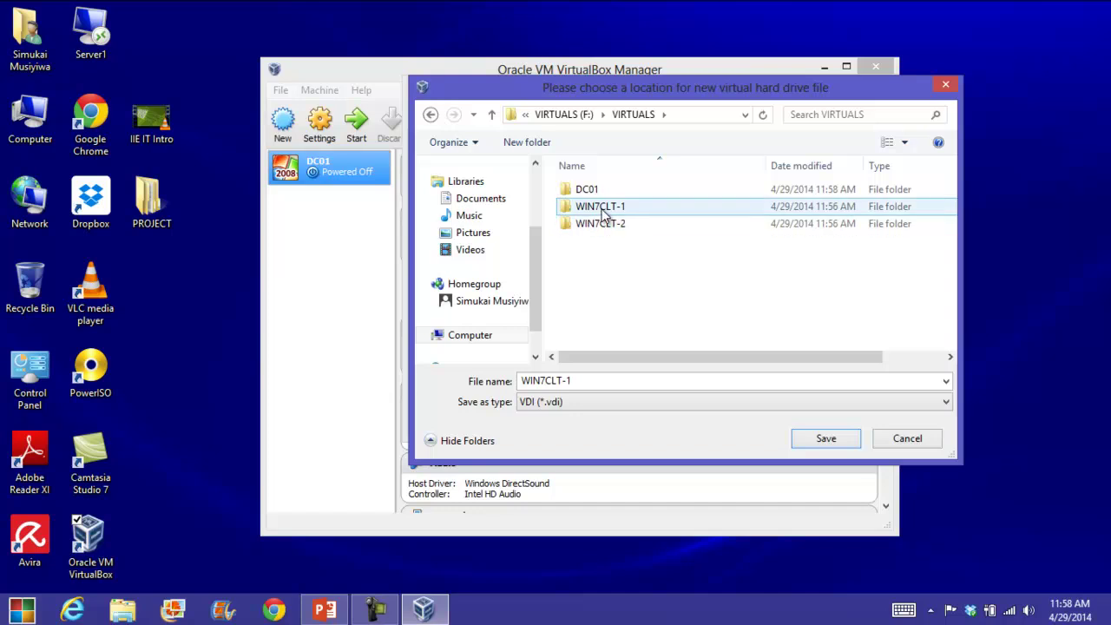
pyautogui.doubleClick(600, 207)
pyautogui.click(823, 438)
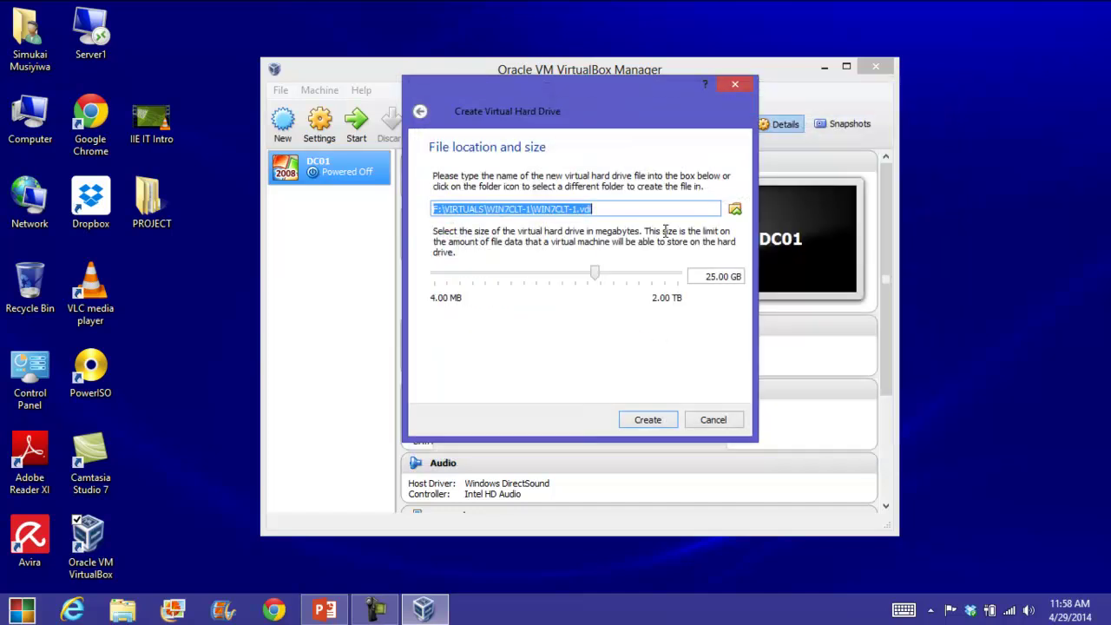
pyautogui.click(647, 422)
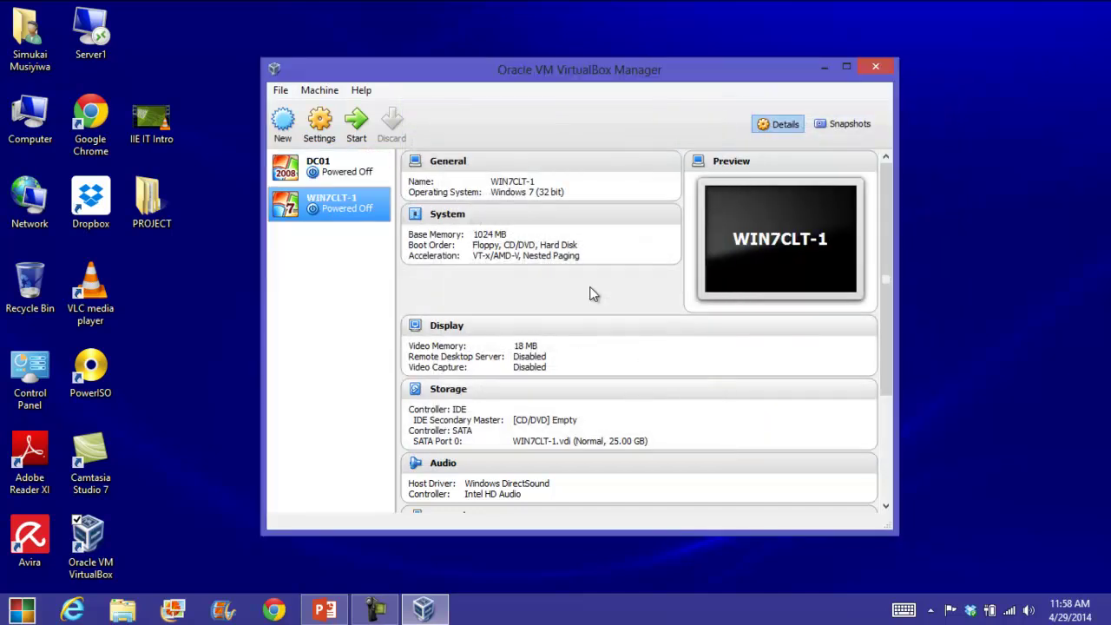
# Start a new machine WIN7CLT-2 as Windows 7 (32 bit) with 1024 MB memory.
pyautogui.click(286, 125)
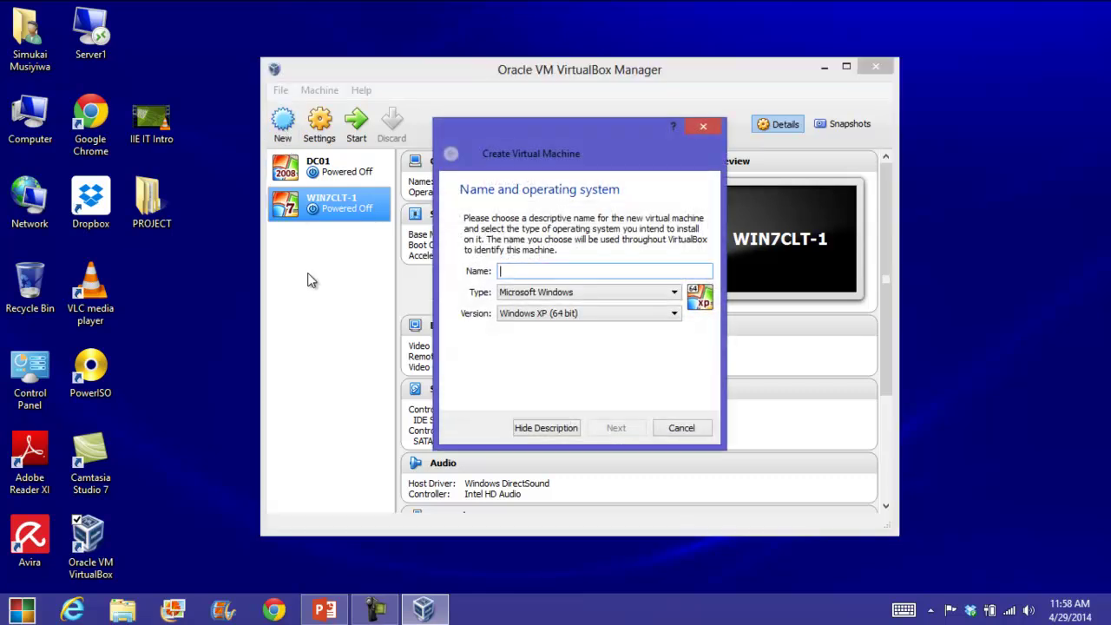
pyautogui.write('WIN7CLT-2')
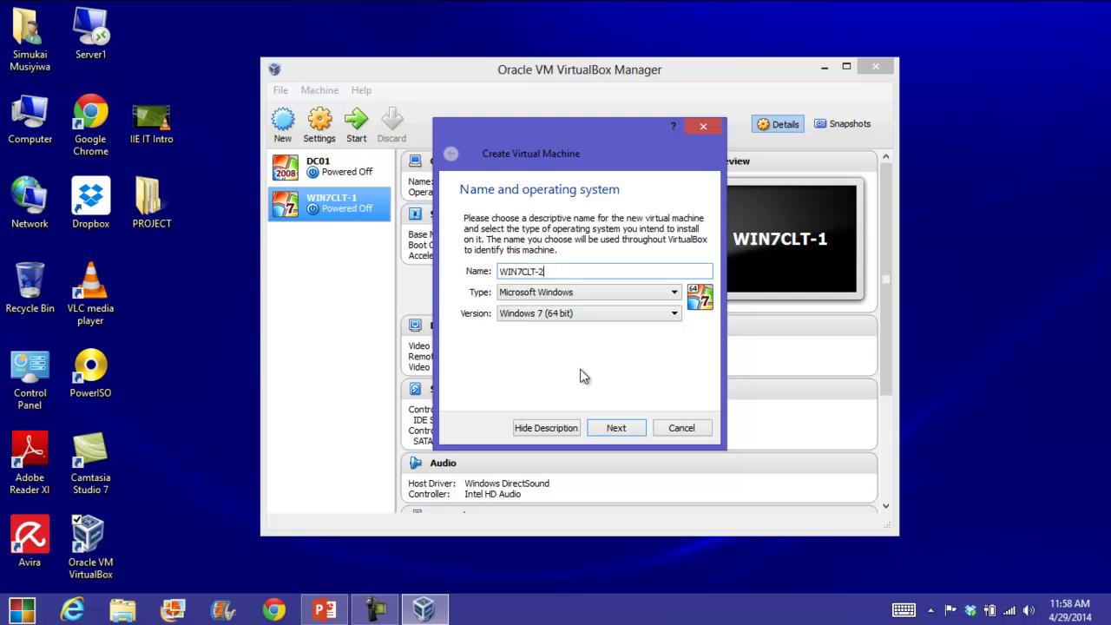
pyautogui.click(612, 313)
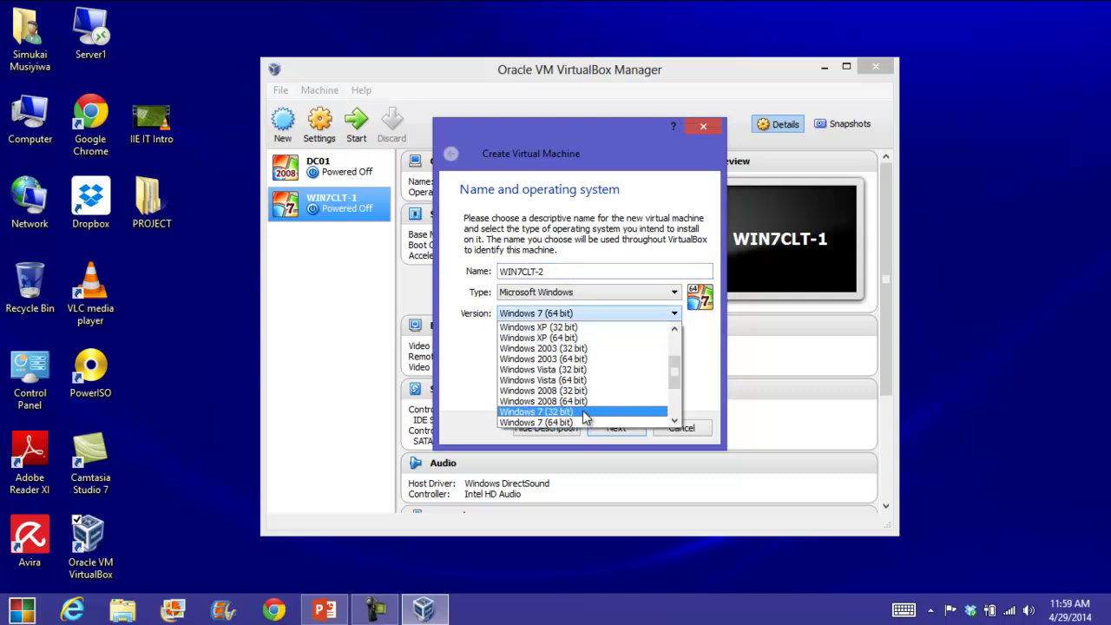
pyautogui.click(584, 412)
pyautogui.click(606, 427)
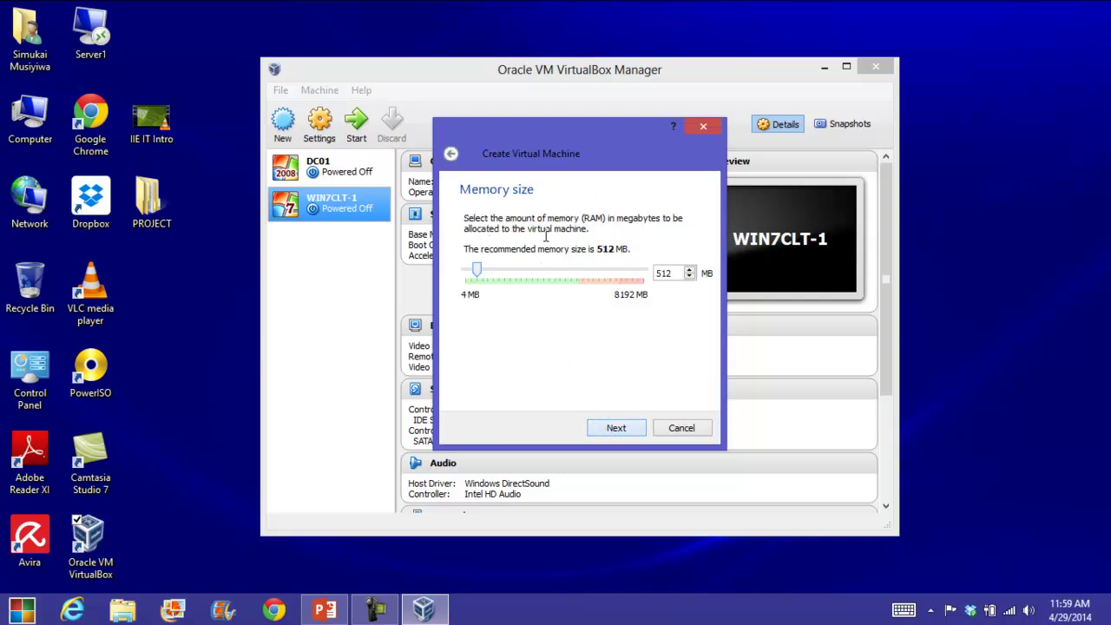
pyautogui.write('1024')
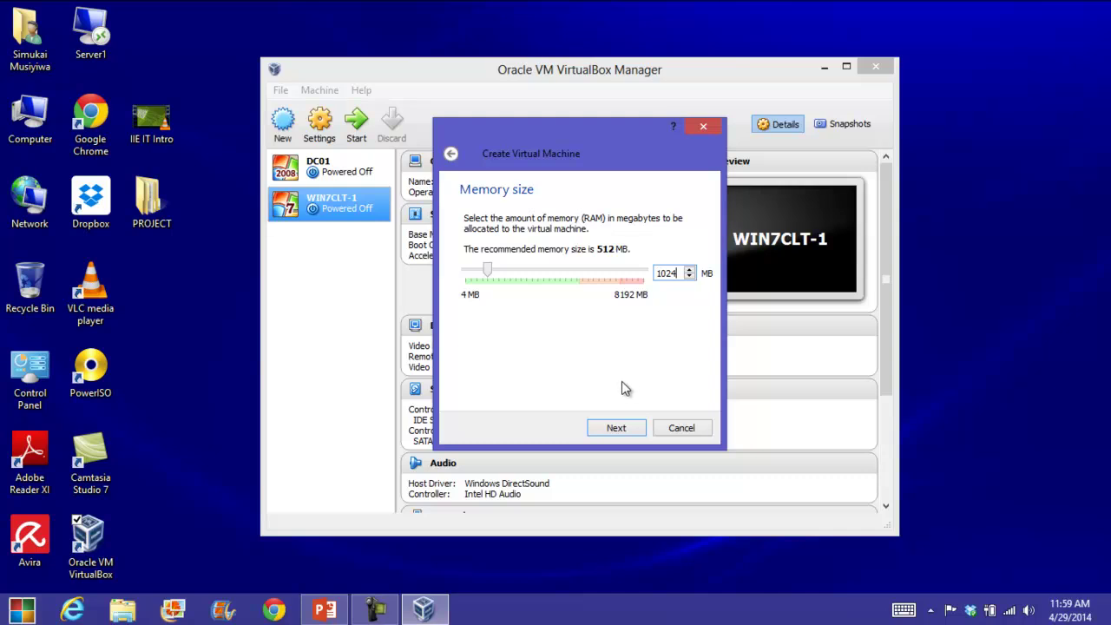
pyautogui.click(618, 429)
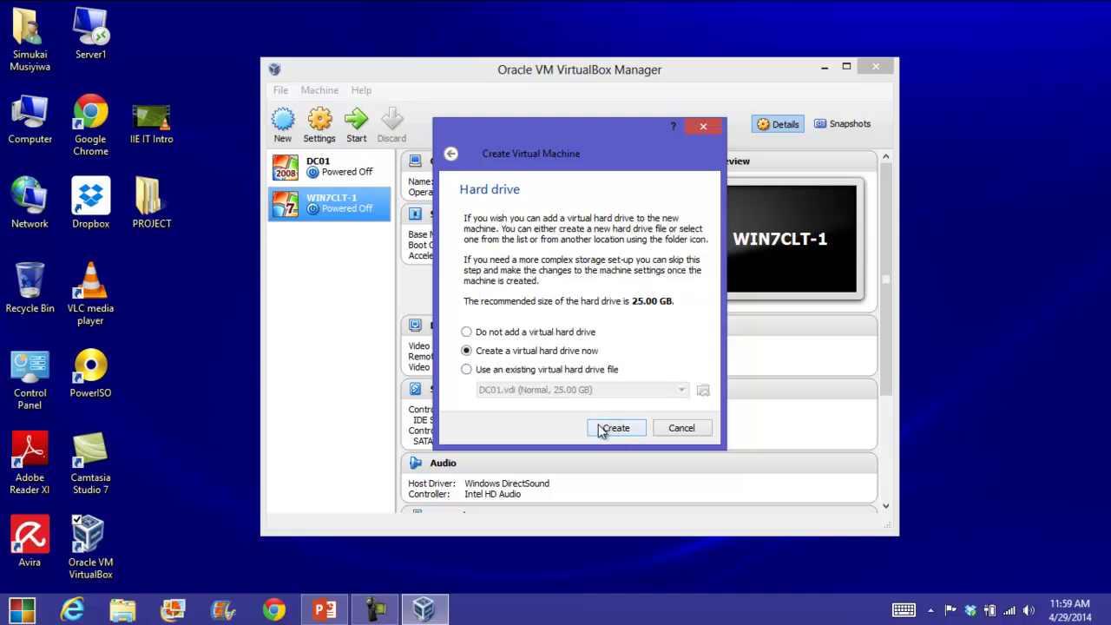
# Create a new dynamically allocated VDI hard disk for WIN7CLT-2.
pyautogui.click(603, 426)
pyautogui.click(641, 422)
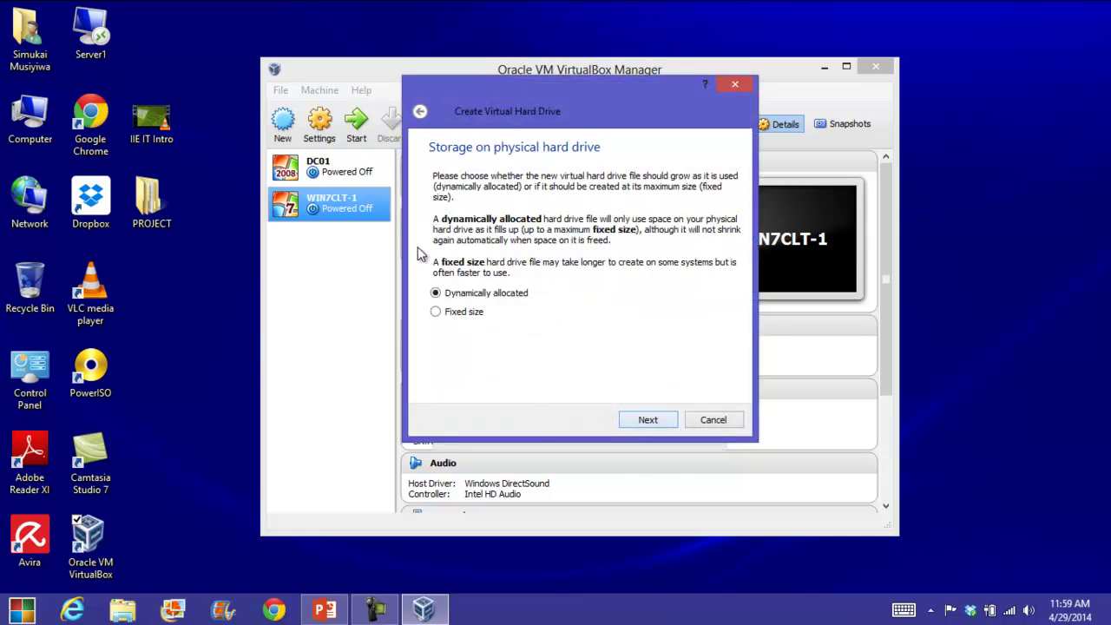
pyautogui.click(641, 421)
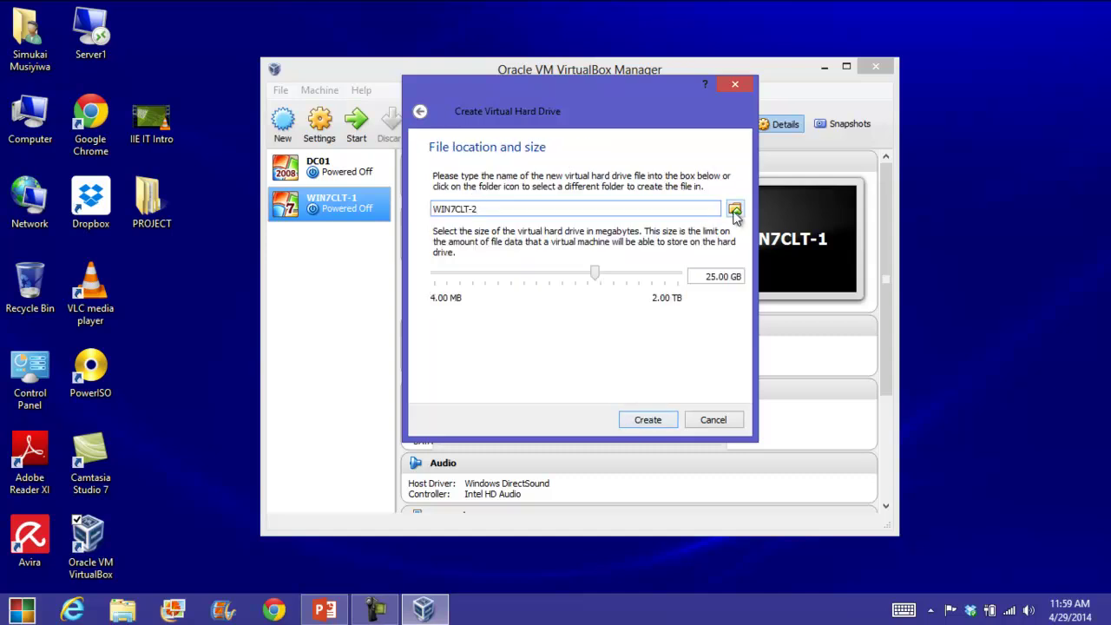
# Save the 25 GB disk in F:\VIRTUALS\WIN7CLT-2 and finish creating the machine.
pyautogui.click(734, 211)
pyautogui.moveTo(535, 265); pyautogui.dragTo(509, 324)
pyautogui.click(496, 333)
pyautogui.click(624, 295)
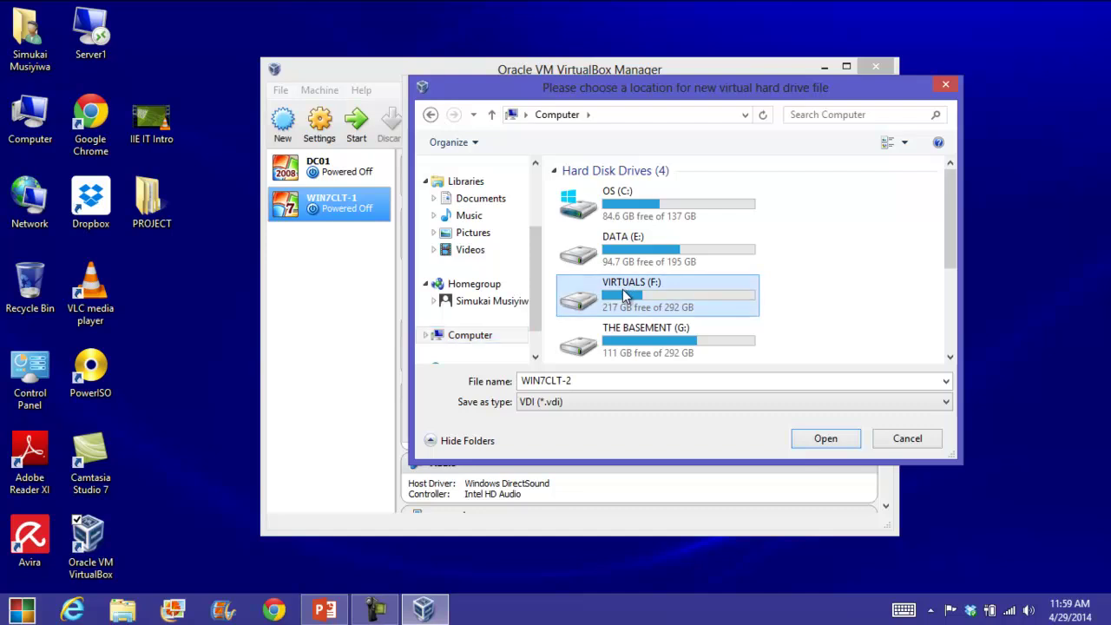
pyautogui.doubleClick(624, 295)
pyautogui.doubleClick(590, 207)
pyautogui.doubleClick(601, 224)
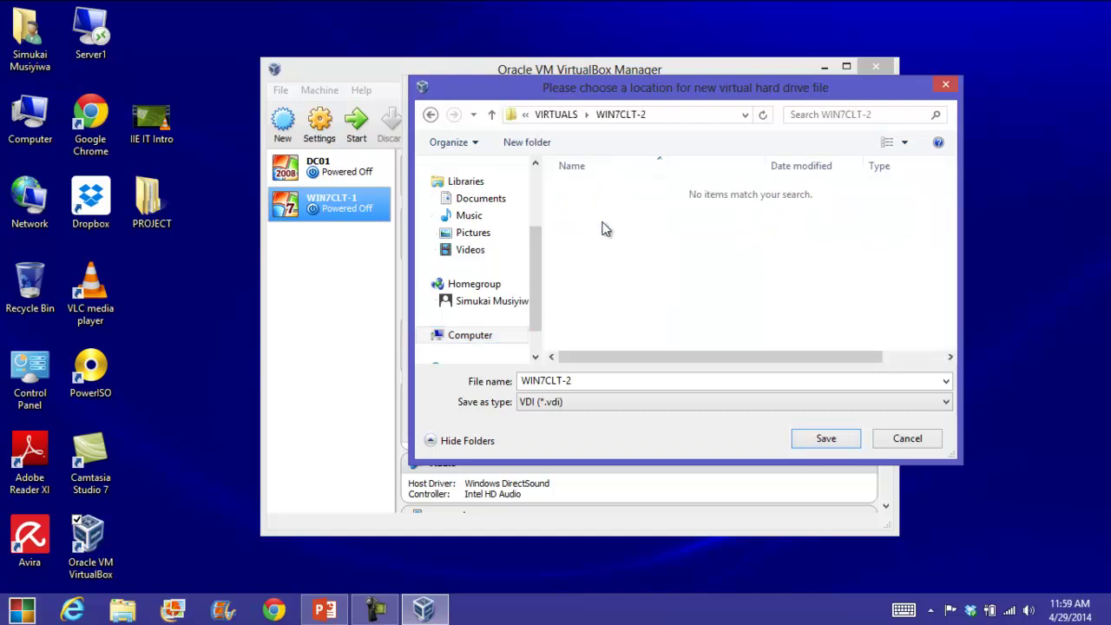
pyautogui.click(834, 439)
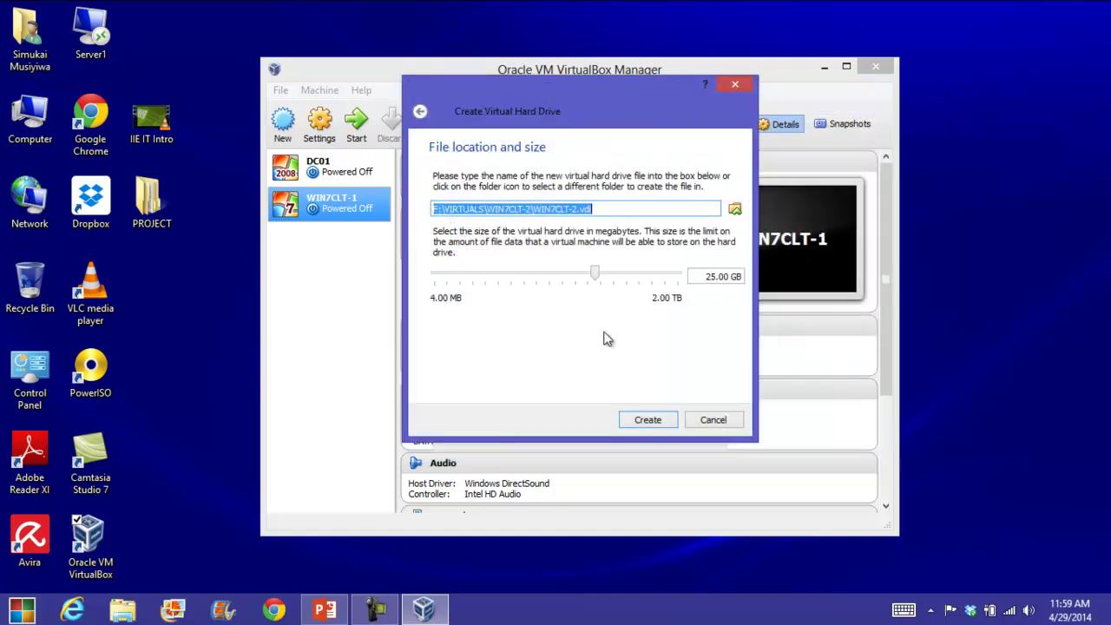
pyautogui.click(645, 418)
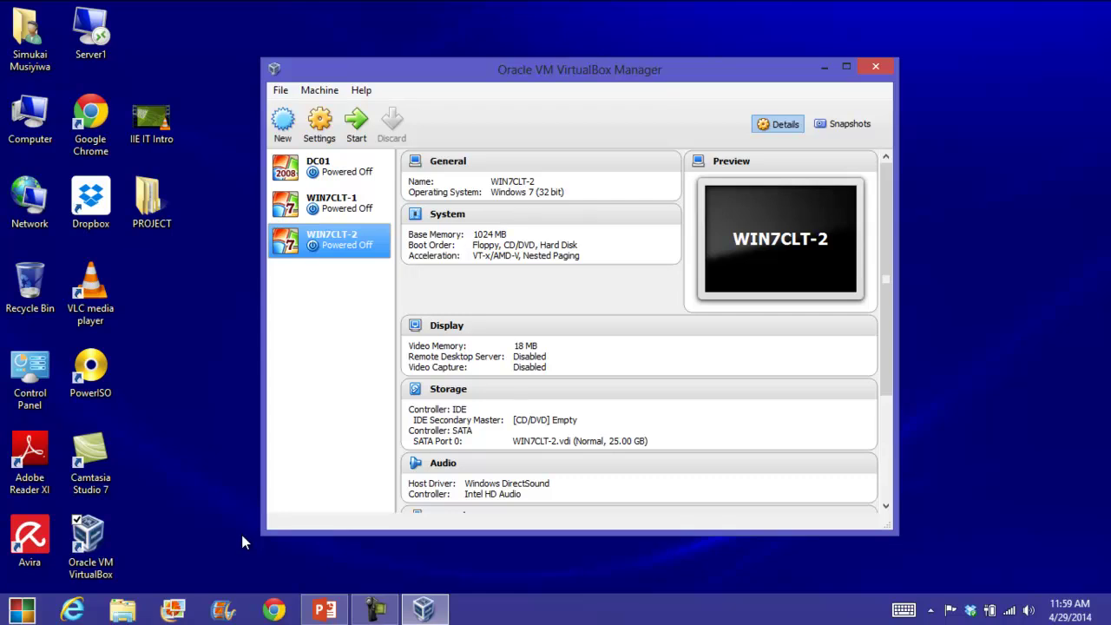
# Review the network layout slide, then select DC01 in the VirtualBox machine list.
pyautogui.click(324, 610)
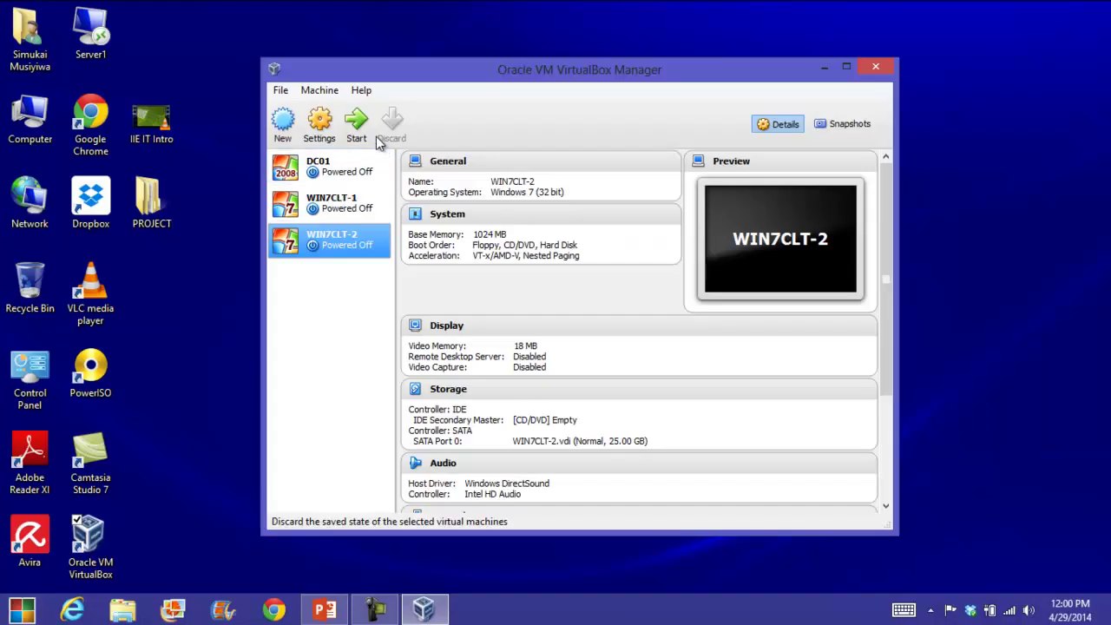
pyautogui.click(330, 173)
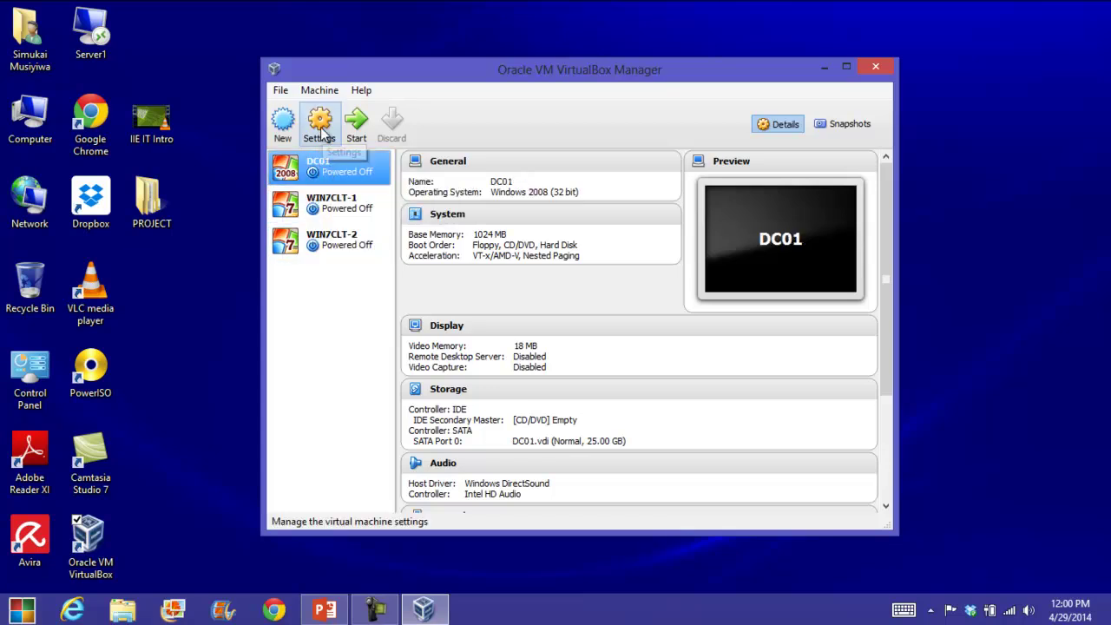
# In DC01's Network settings, attach Adapter 1 to Internal Network 'intnet' and confirm.
pyautogui.click(321, 130)
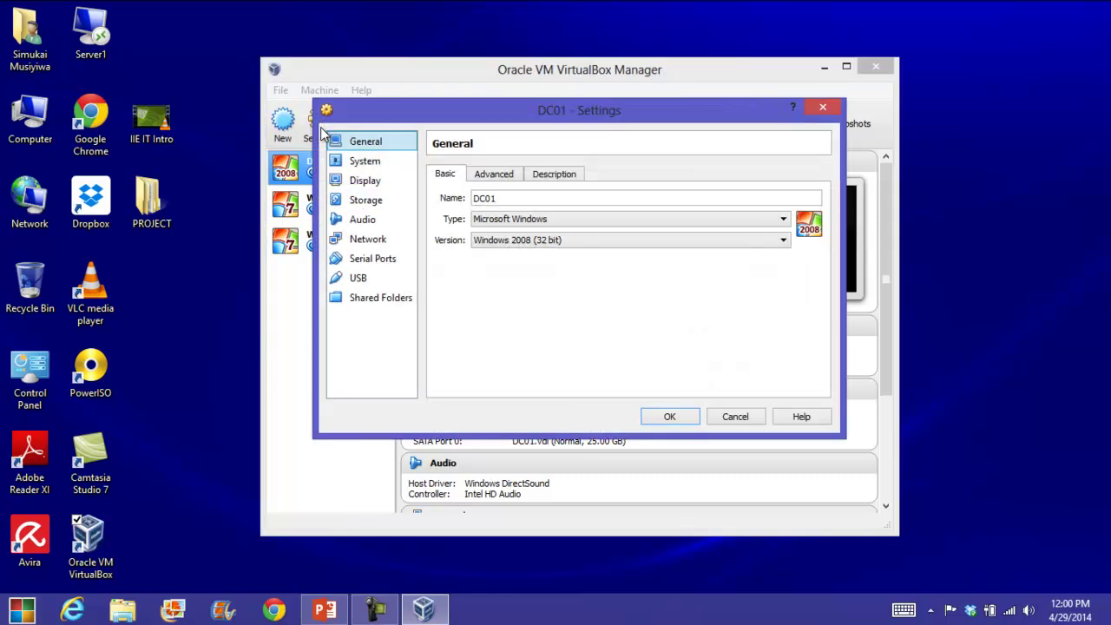
pyautogui.click(379, 245)
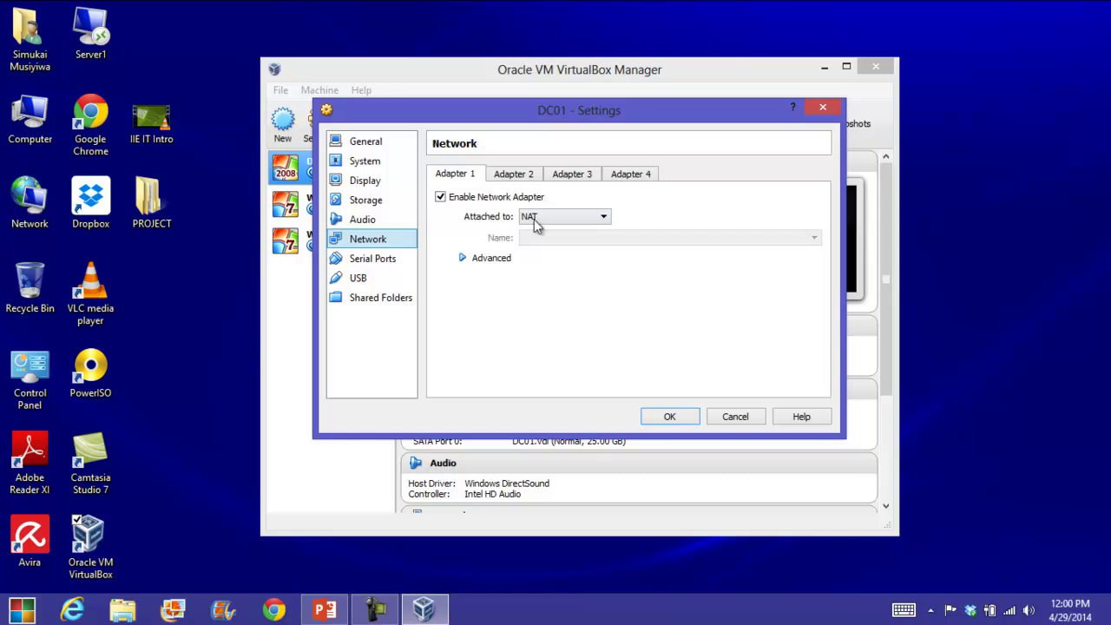
pyautogui.click(548, 221)
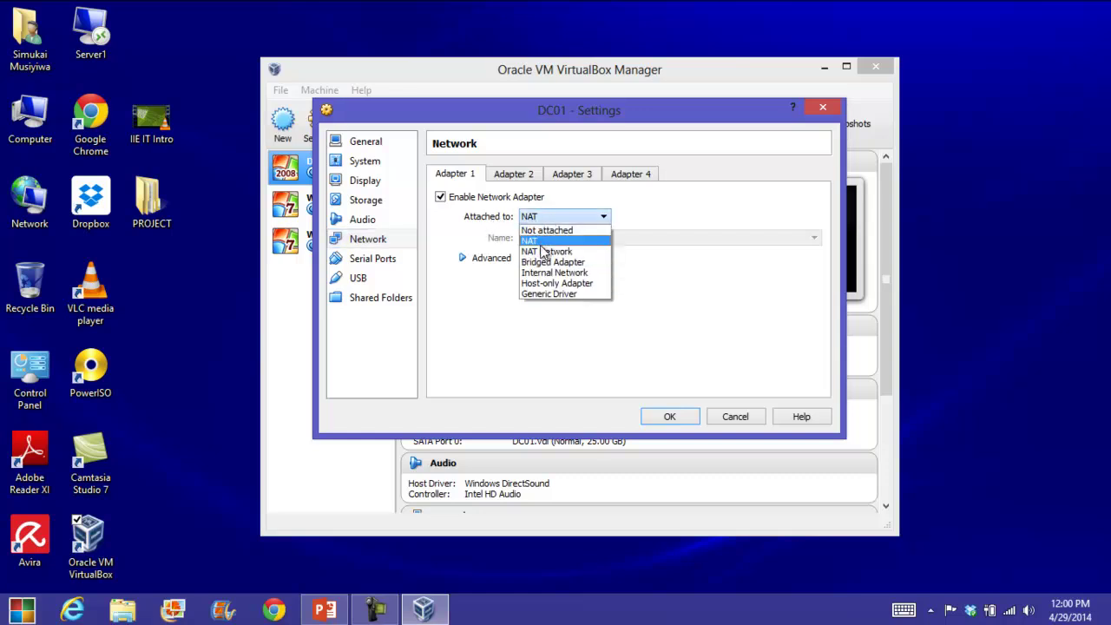
pyautogui.click(574, 274)
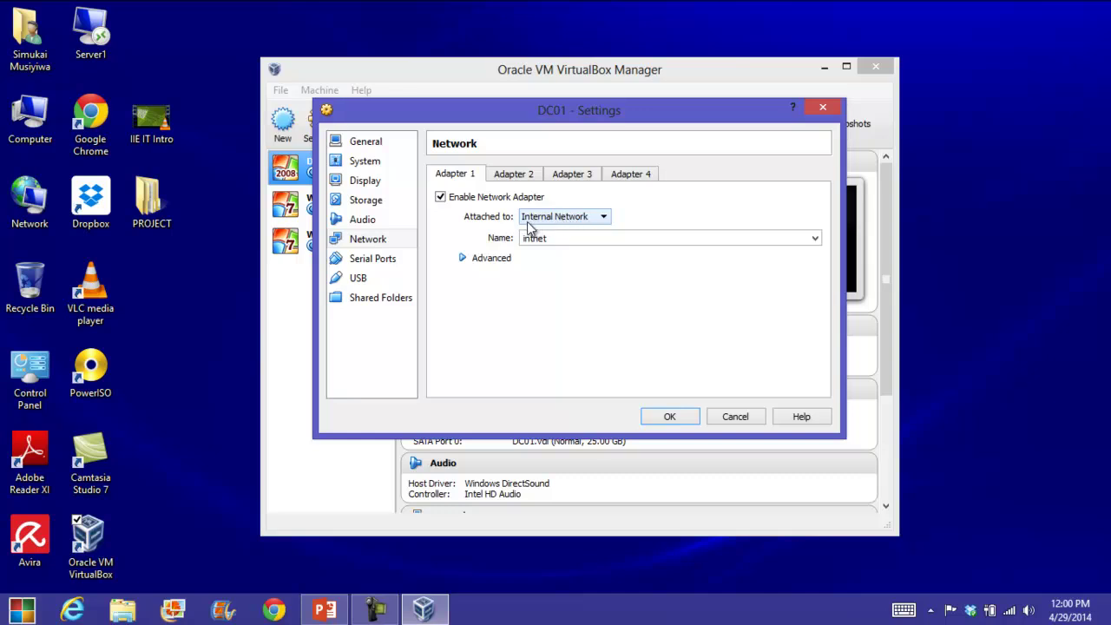
pyautogui.click(667, 422)
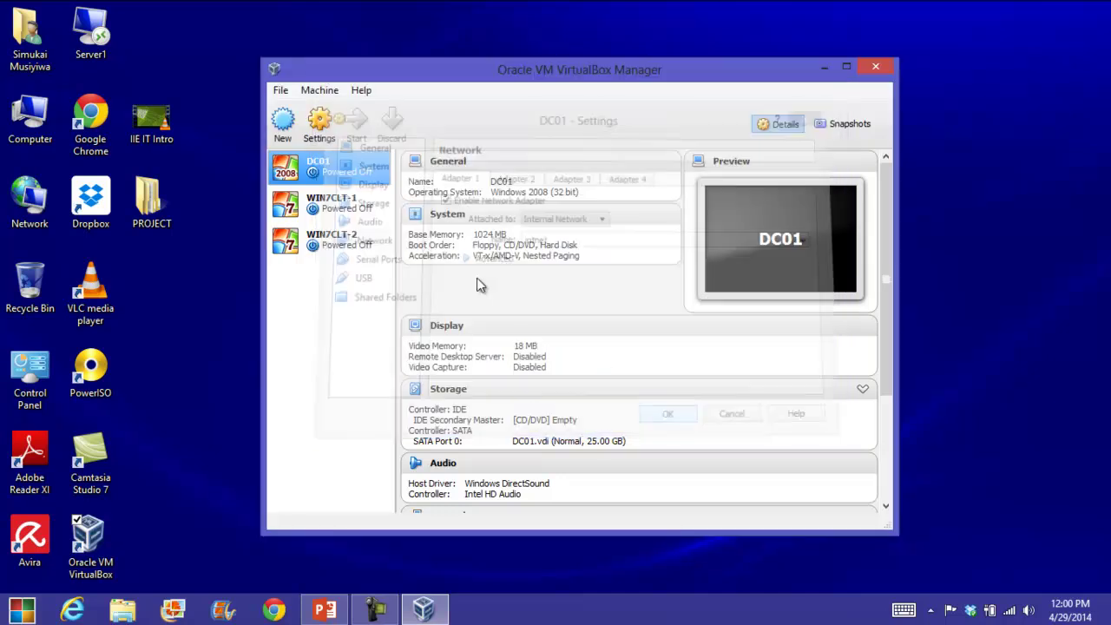
# Attach WIN7CLT-1's network adapter to the internal network intnet.
pyautogui.click(335, 204)
pyautogui.click(320, 130)
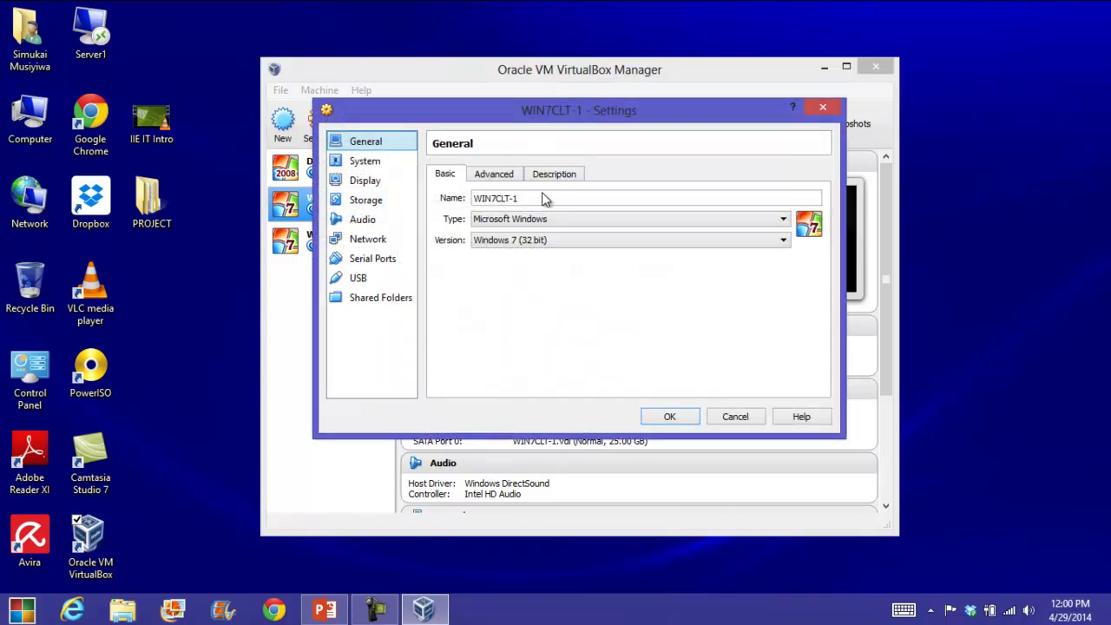
pyautogui.click(373, 239)
pyautogui.click(530, 217)
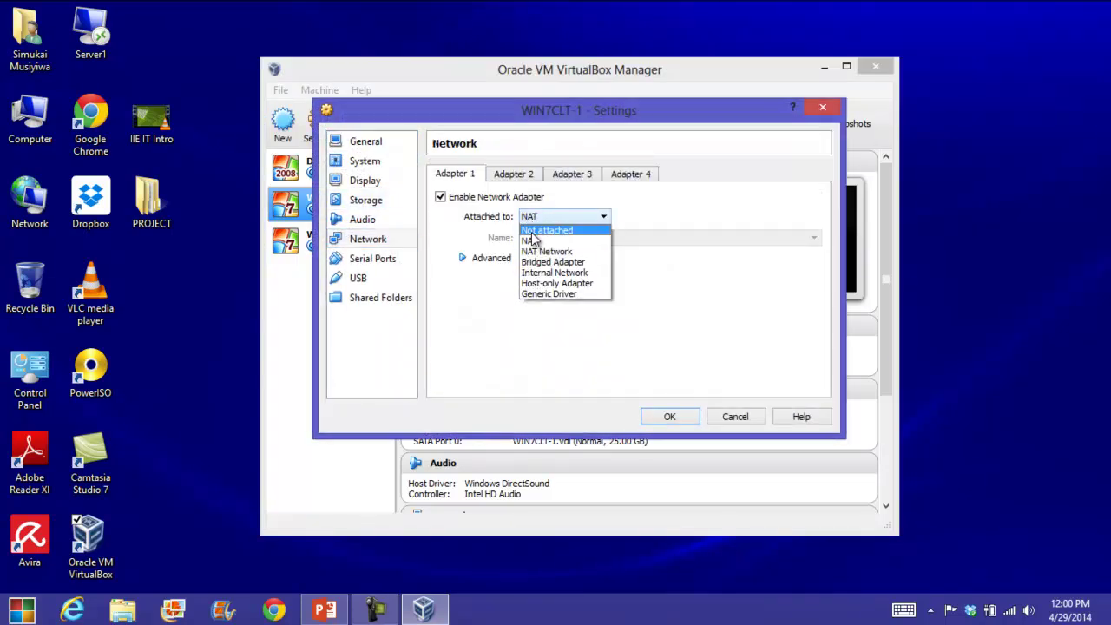
pyautogui.click(530, 274)
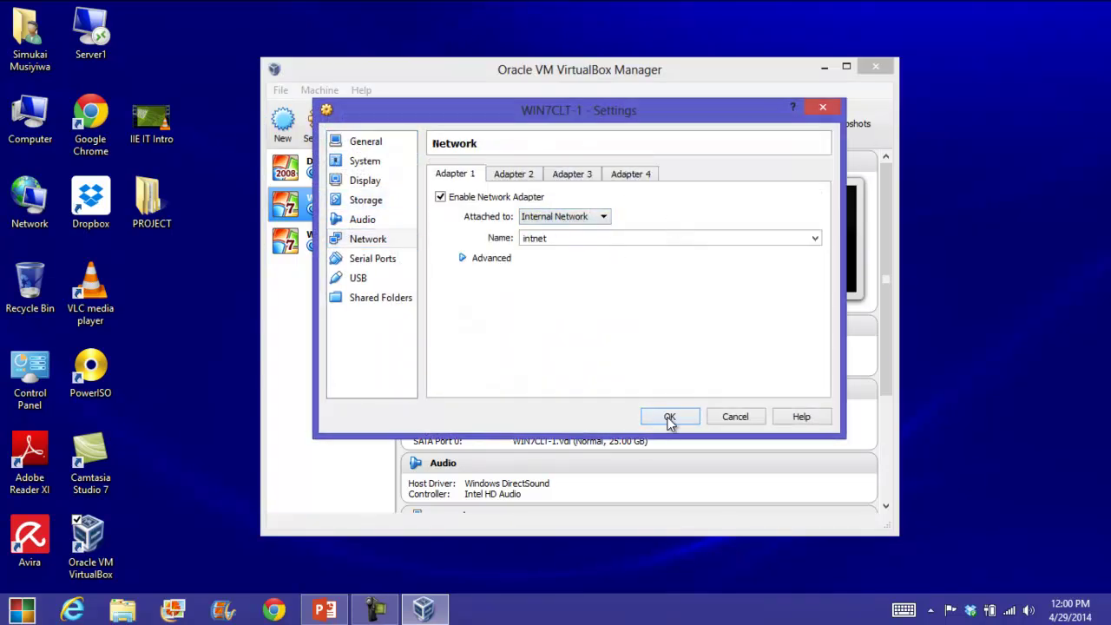
pyautogui.click(669, 418)
# Attach WIN7CLT-2's network adapter to the internal network intnet.
pyautogui.click(343, 239)
pyautogui.click(319, 128)
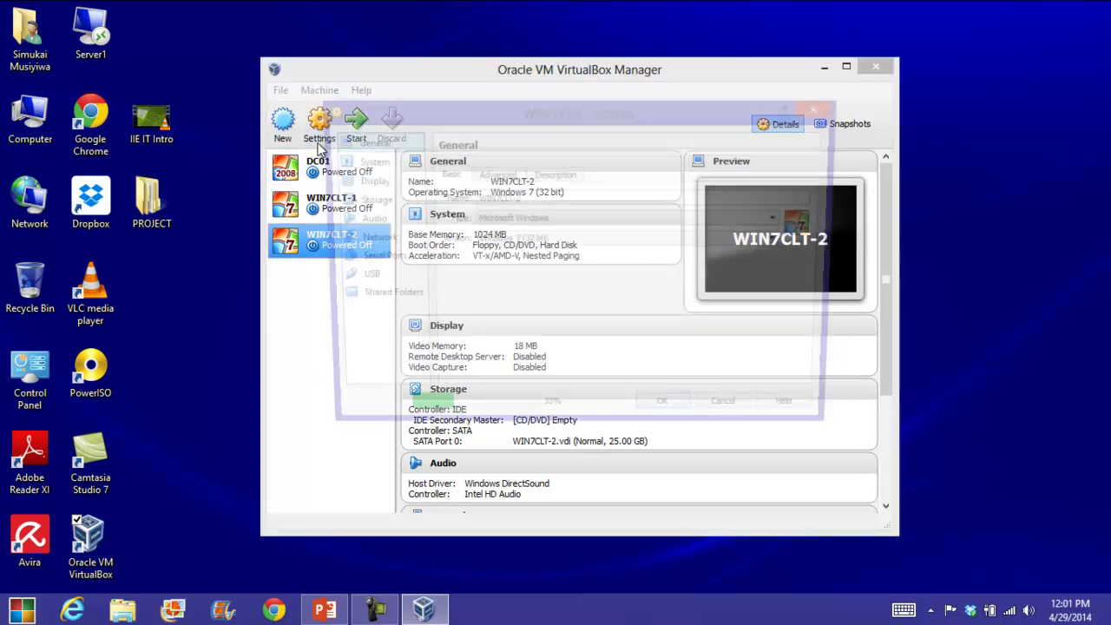
pyautogui.click(368, 239)
pyautogui.click(535, 218)
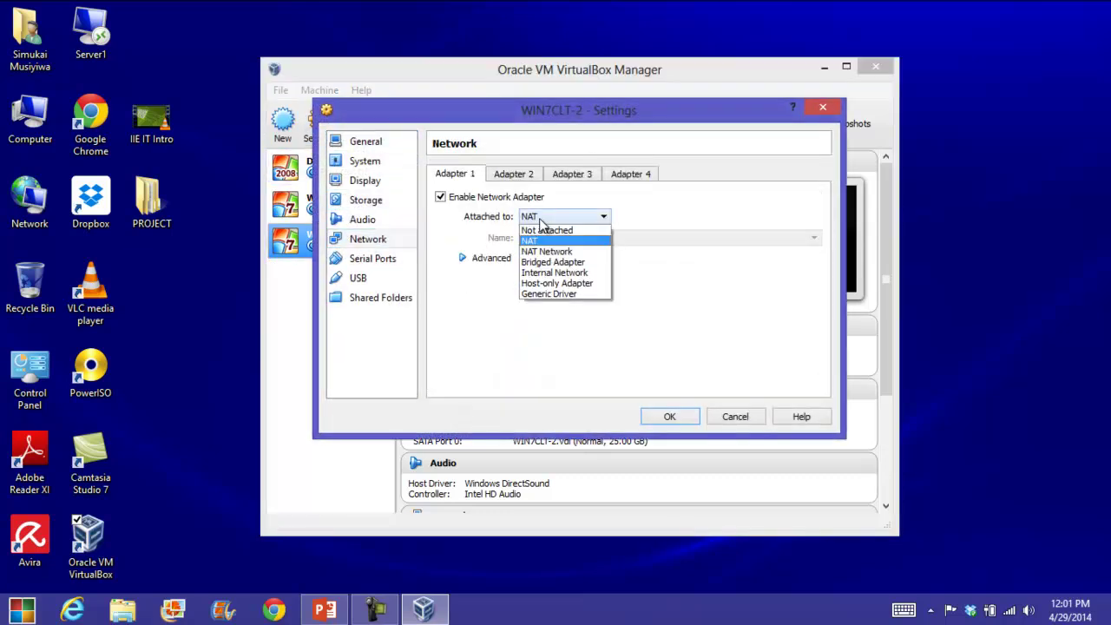
pyautogui.click(573, 275)
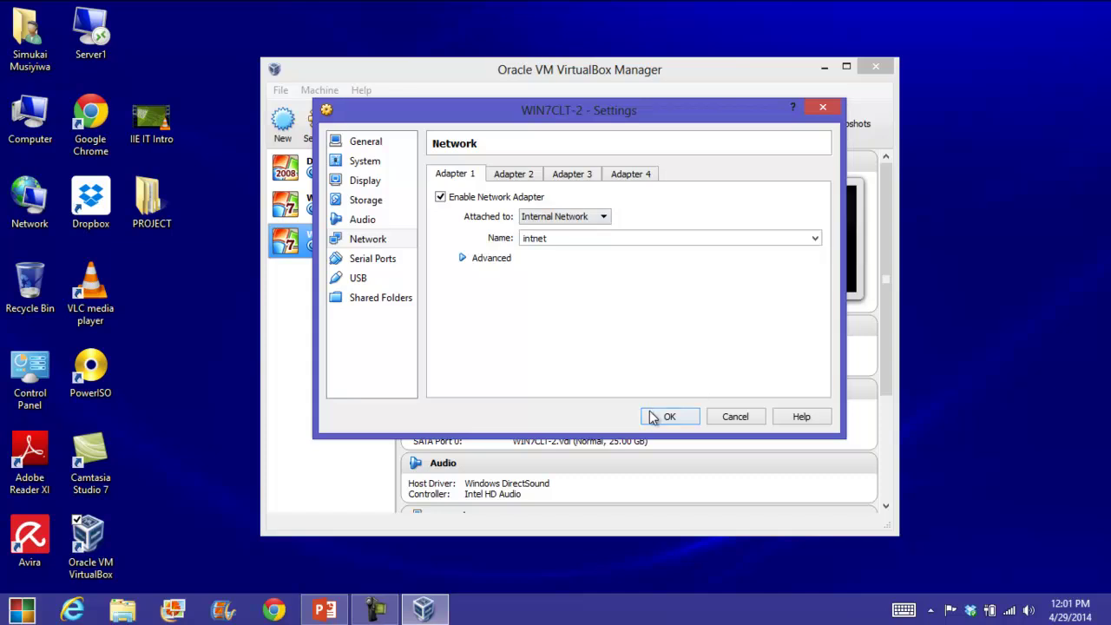
pyautogui.click(660, 417)
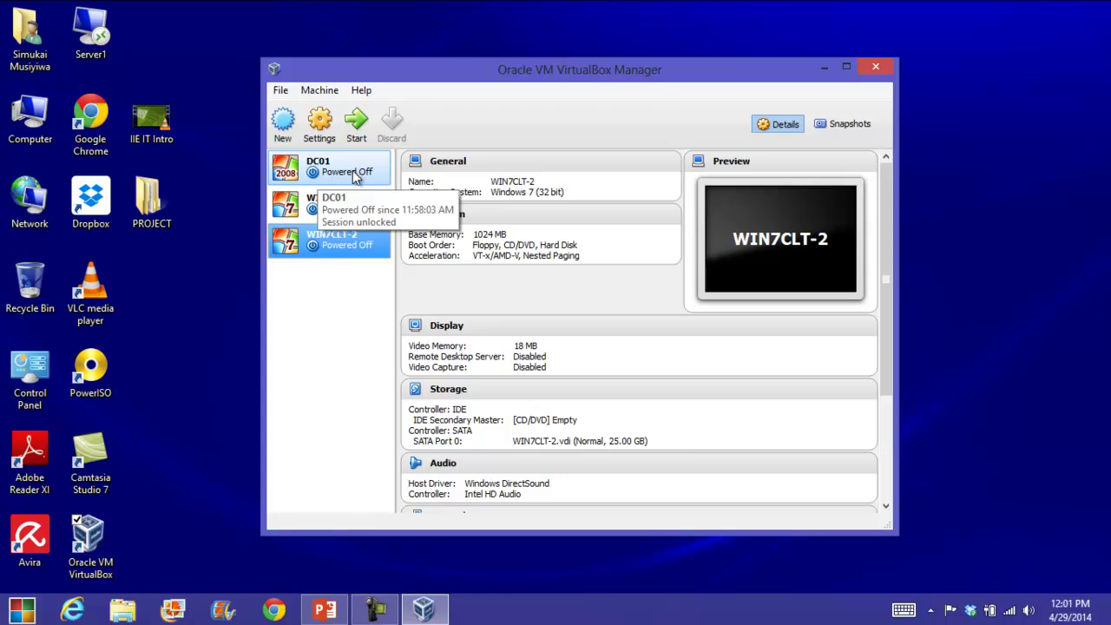
# Power on DC01 using F:\ISOIMAGES\Server2008_32Bit.iso as the start-up disk.
pyautogui.click(345, 174)
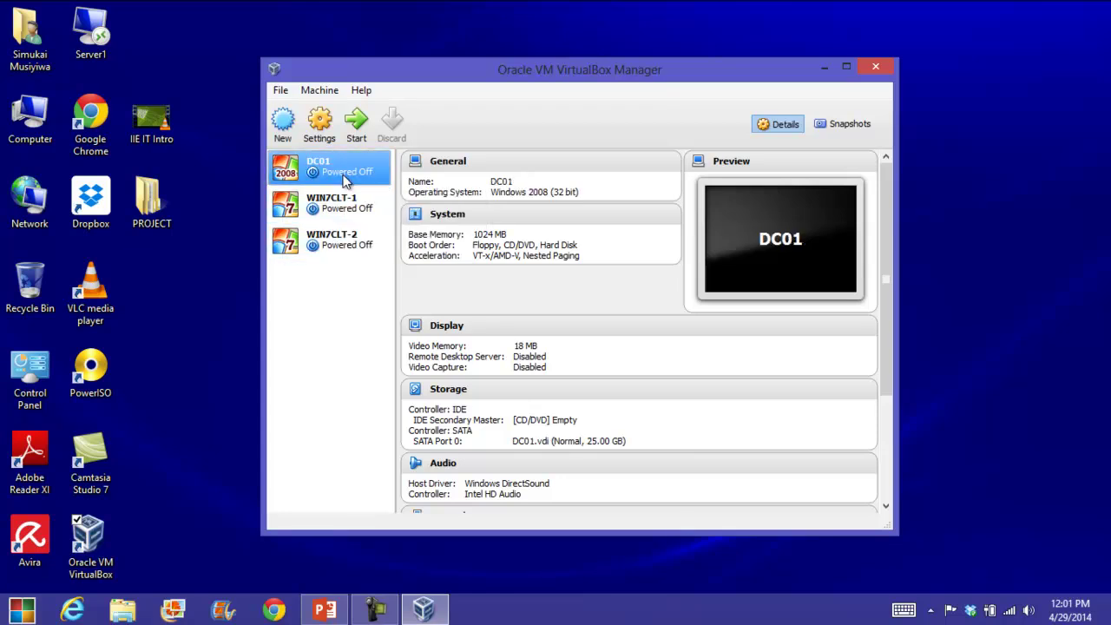
pyautogui.click(356, 124)
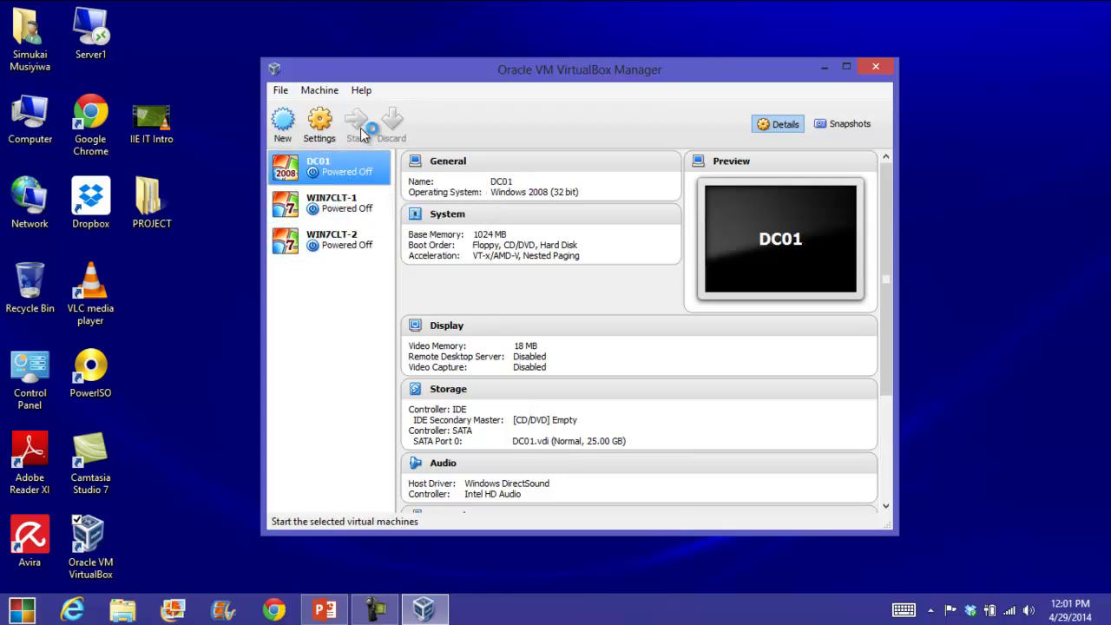
pyautogui.click(669, 351)
pyautogui.moveTo(550, 390); pyautogui.dragTo(554, 426)
pyautogui.click(486, 425)
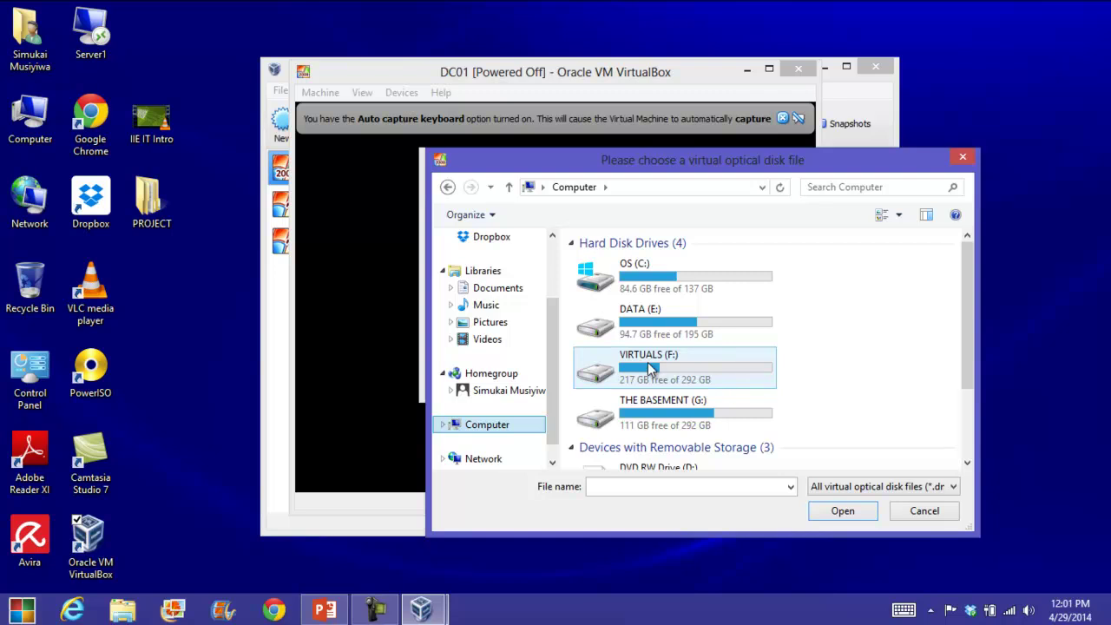
pyautogui.doubleClick(651, 369)
pyautogui.doubleClick(625, 261)
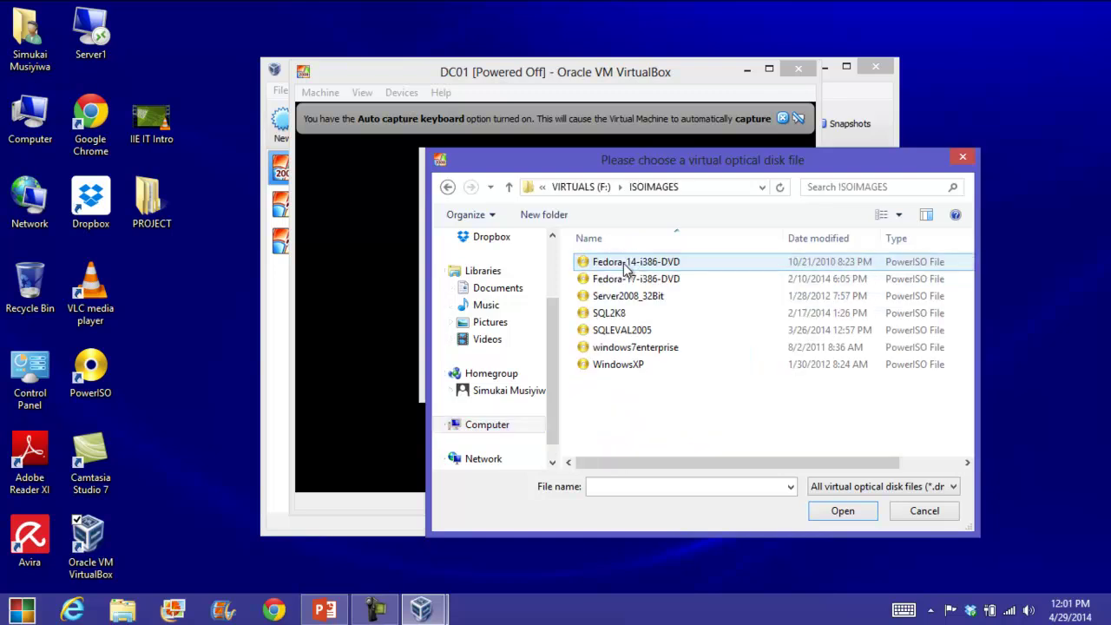
pyautogui.click(608, 298)
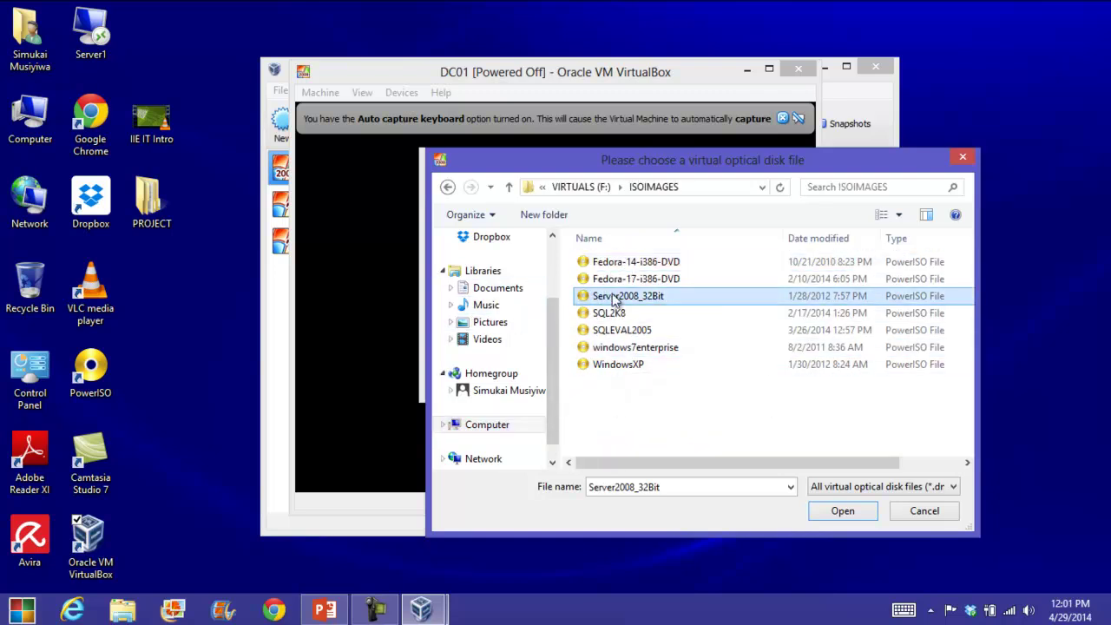
pyautogui.click(843, 511)
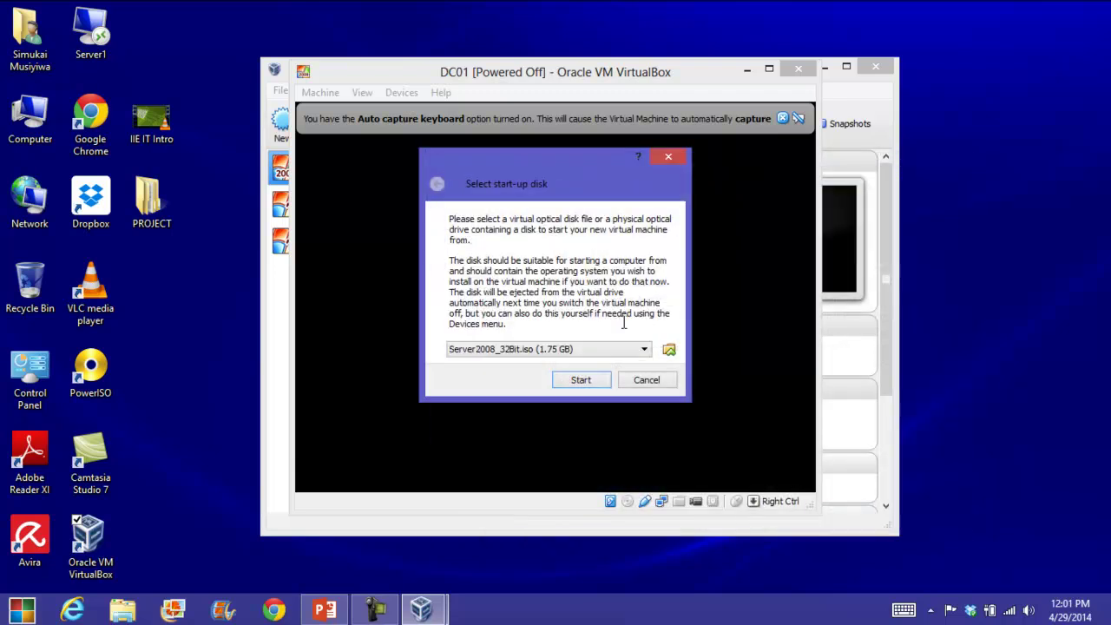
pyautogui.click(605, 391)
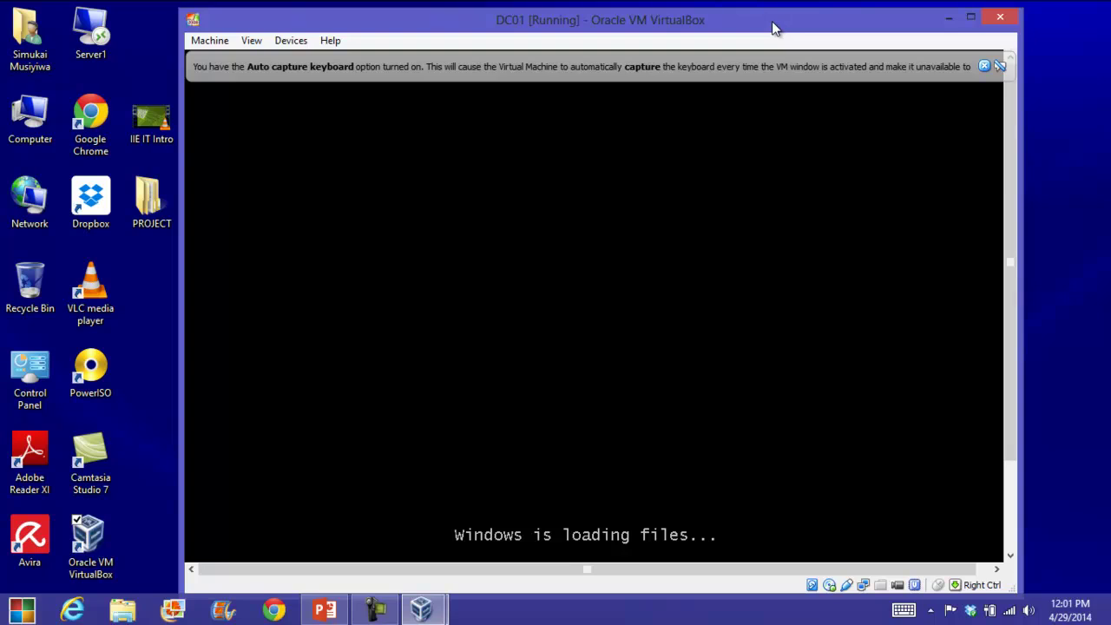
# Drag the DC01 VM window slightly to the right while setup loads files.
pyautogui.moveTo(690, 20); pyautogui.dragTo(719, 13)
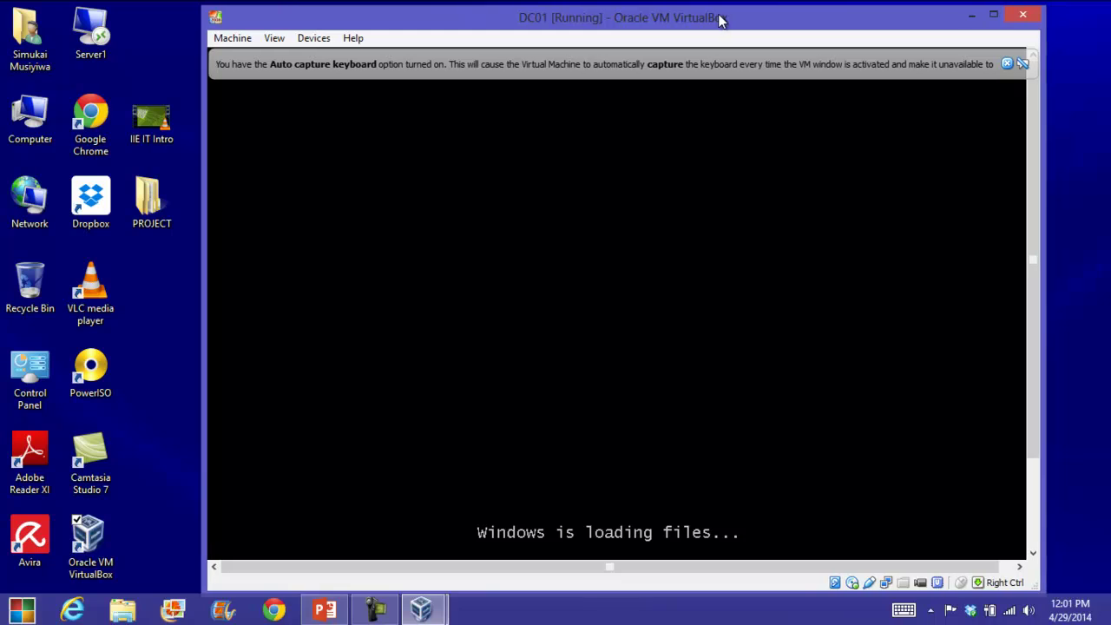
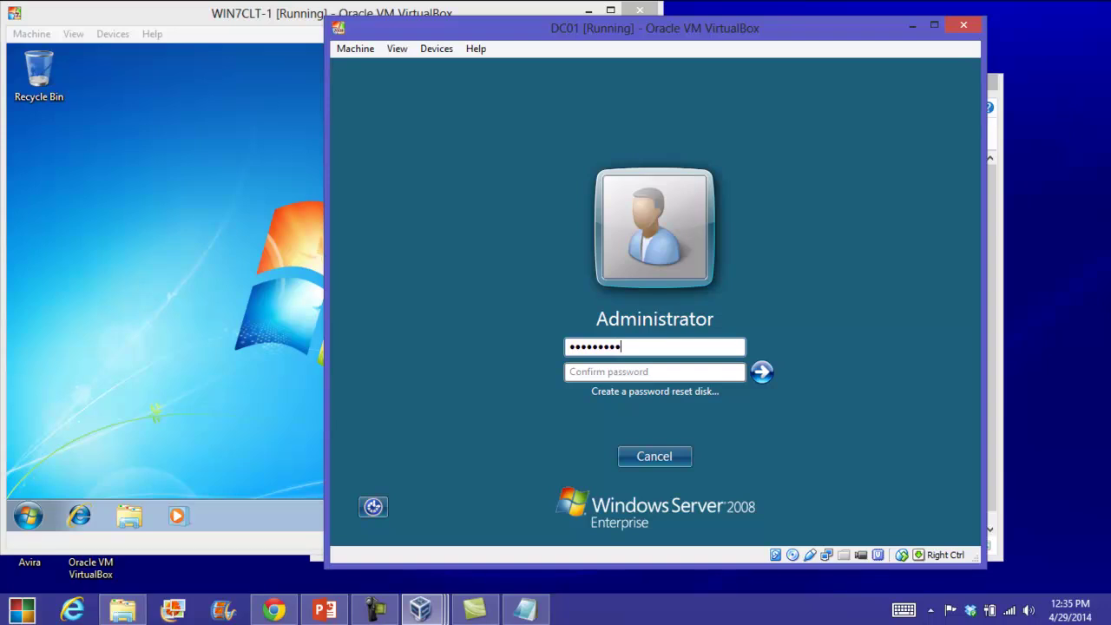
# Confirm the new DC01 Administrator password, then switch the DC01 VM to fullscreen with Host+F.
pyautogui.click(606, 373)
pyautogui.write('Pa')
pyautogui.click(762, 372)
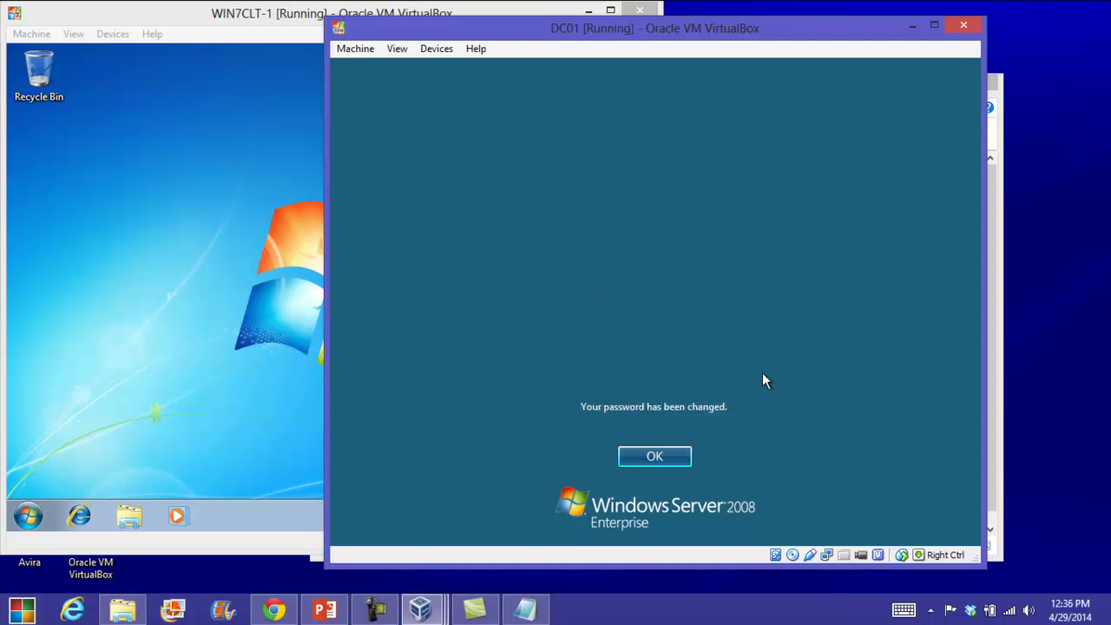
pyautogui.click(636, 460)
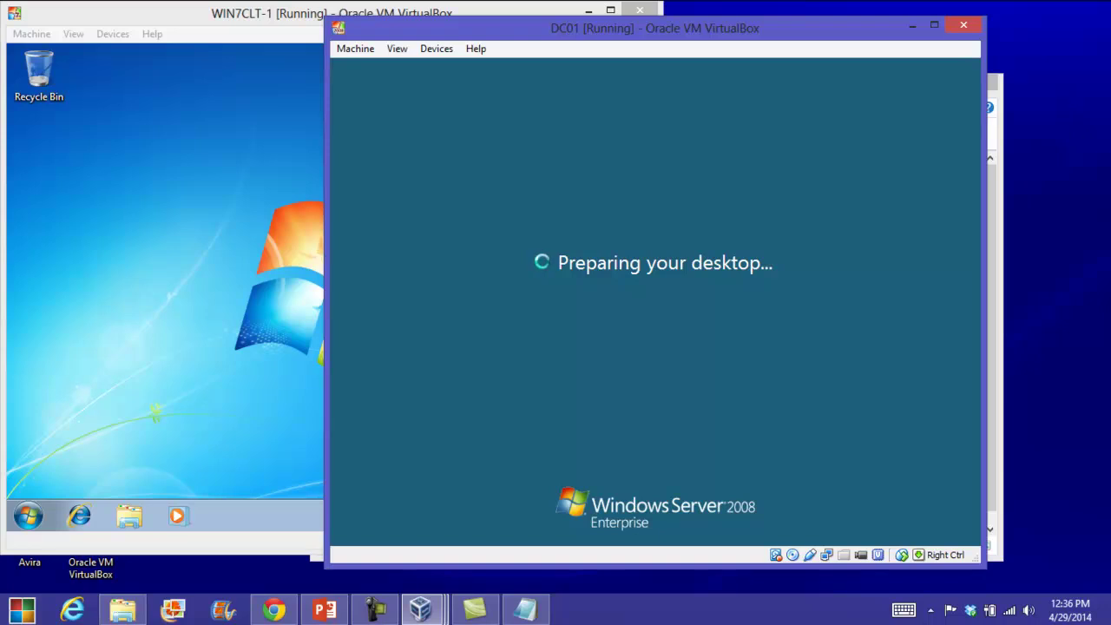
pyautogui.hotkey('ctrl', 'f')
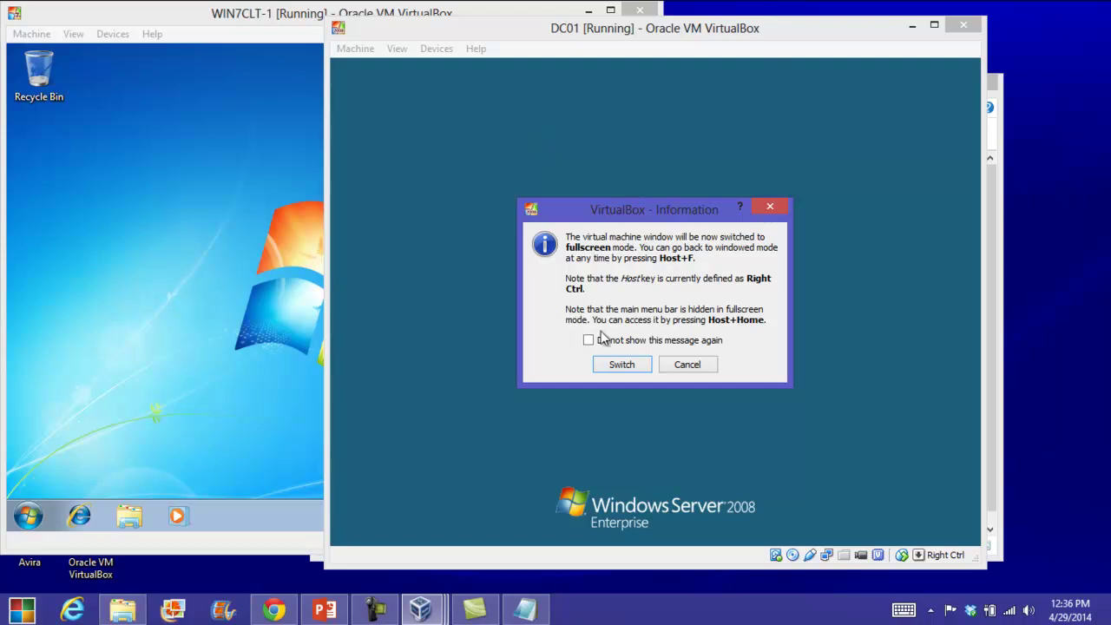
pyautogui.click(620, 364)
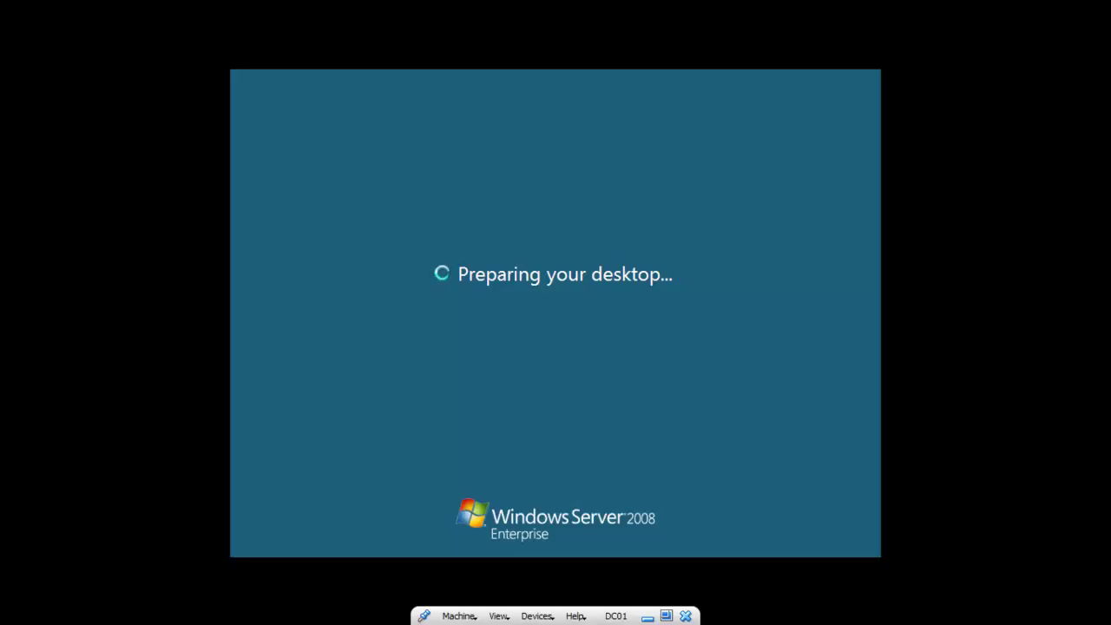
# Close Initial Configuration Tasks, tick 'Do not show me this console at logon', and close Server Manager.
pyautogui.rightClick(558, 211)
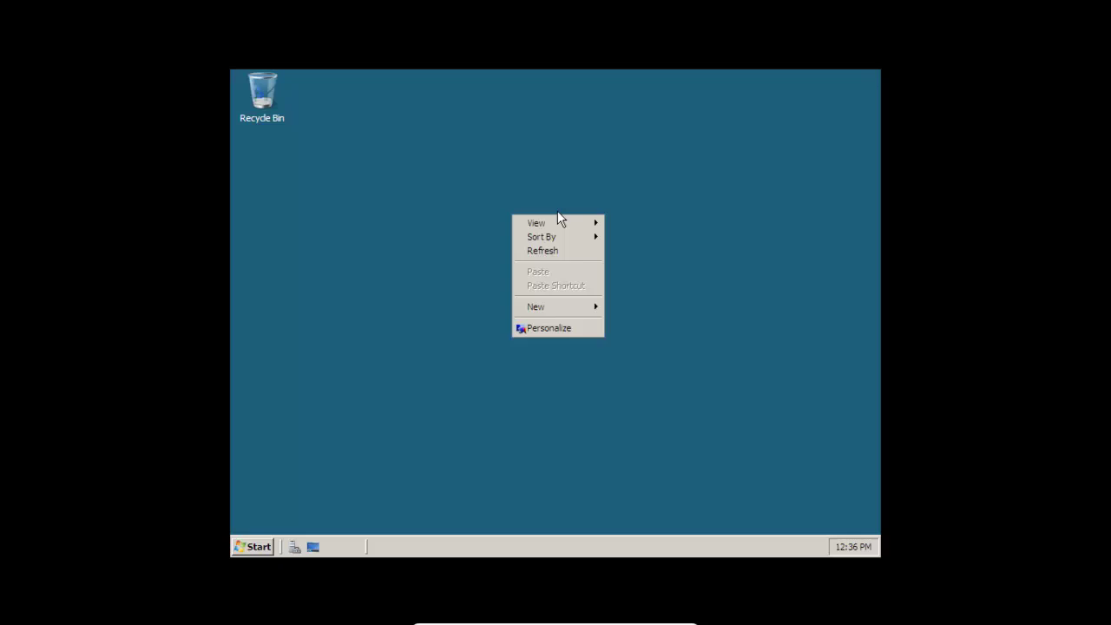
pyautogui.click(558, 329)
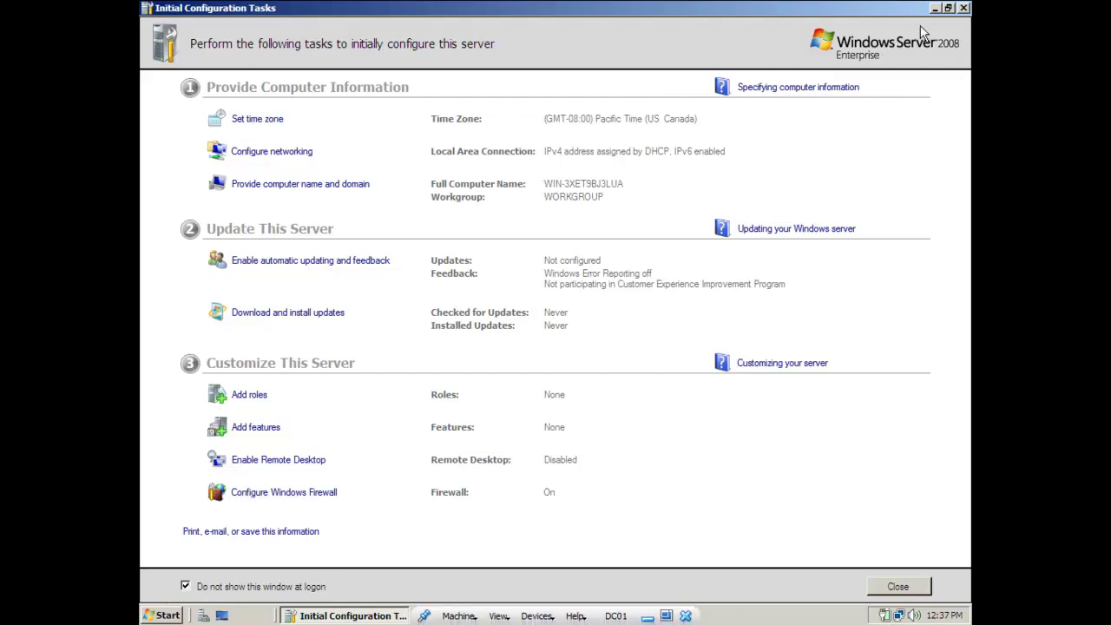
pyautogui.click(964, 8)
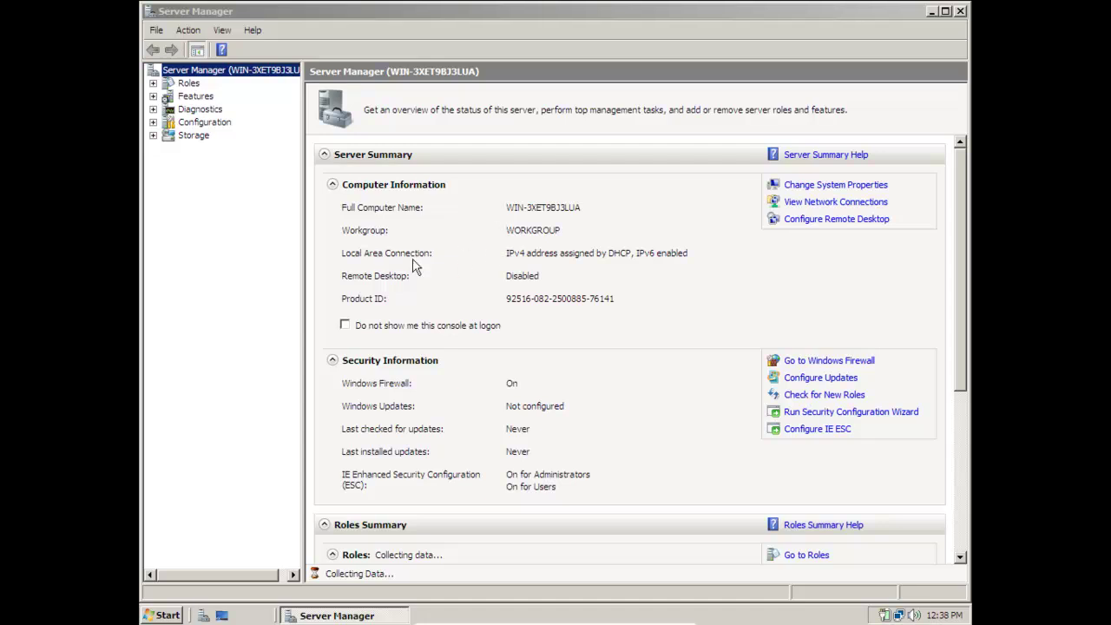
pyautogui.click(344, 326)
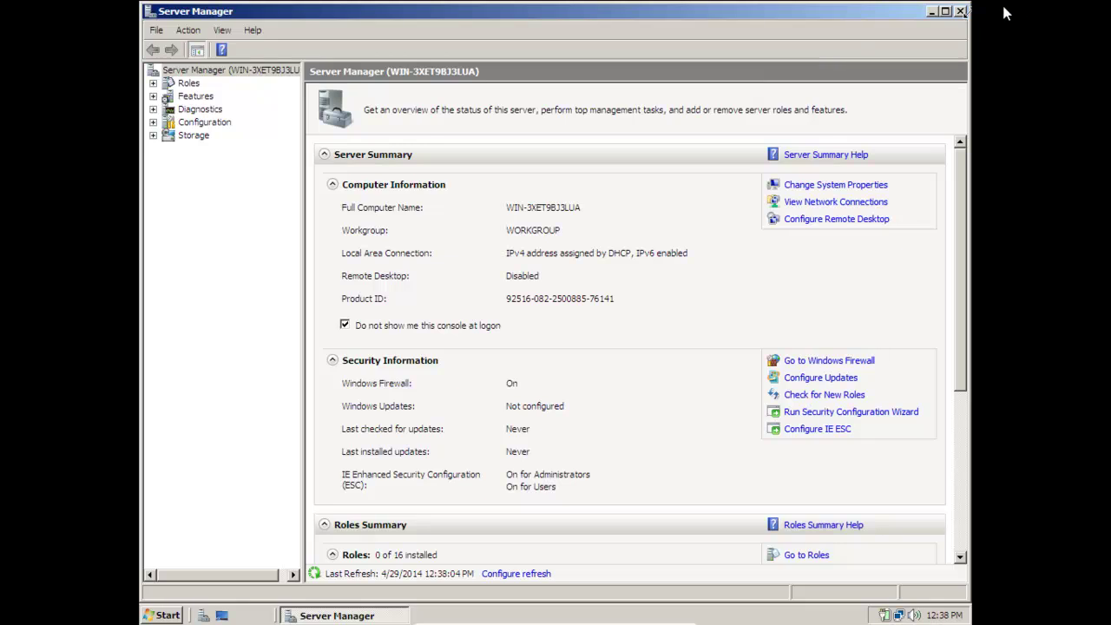
pyautogui.click(960, 12)
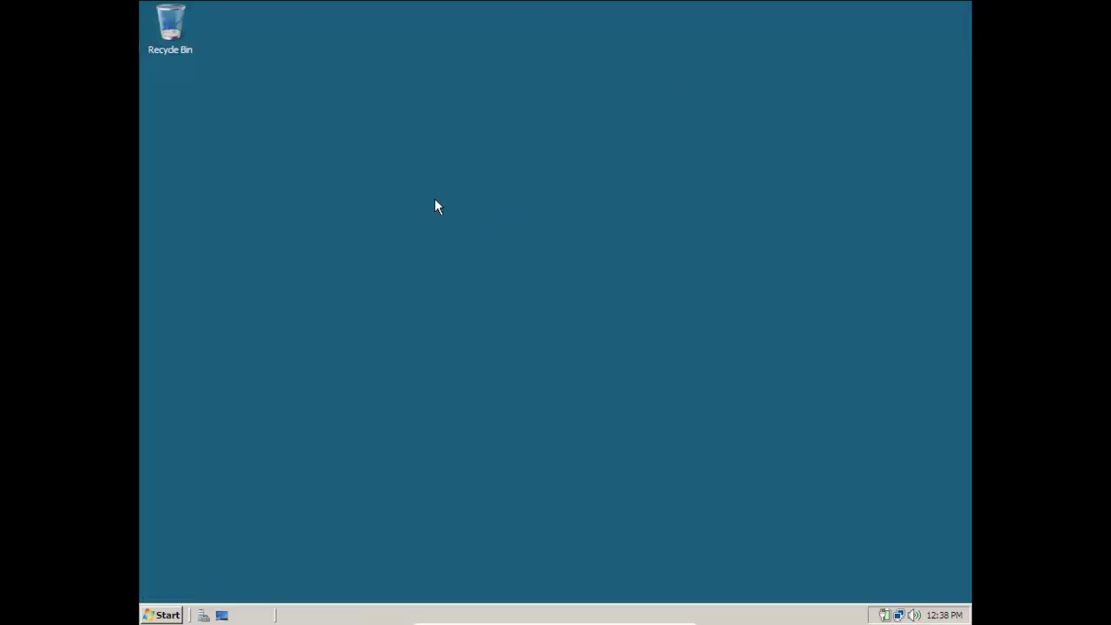
pyautogui.rightClick(444, 127)
pyautogui.click(485, 237)
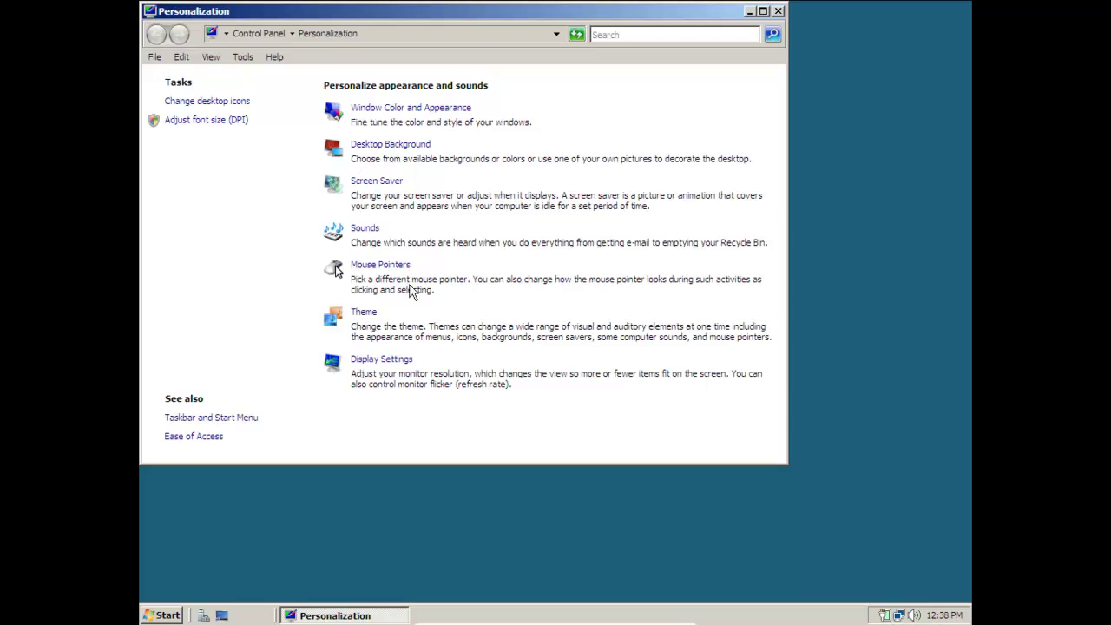
pyautogui.click(236, 102)
pyautogui.click(303, 179)
pyautogui.click(302, 198)
pyautogui.click(306, 215)
pyautogui.click(412, 197)
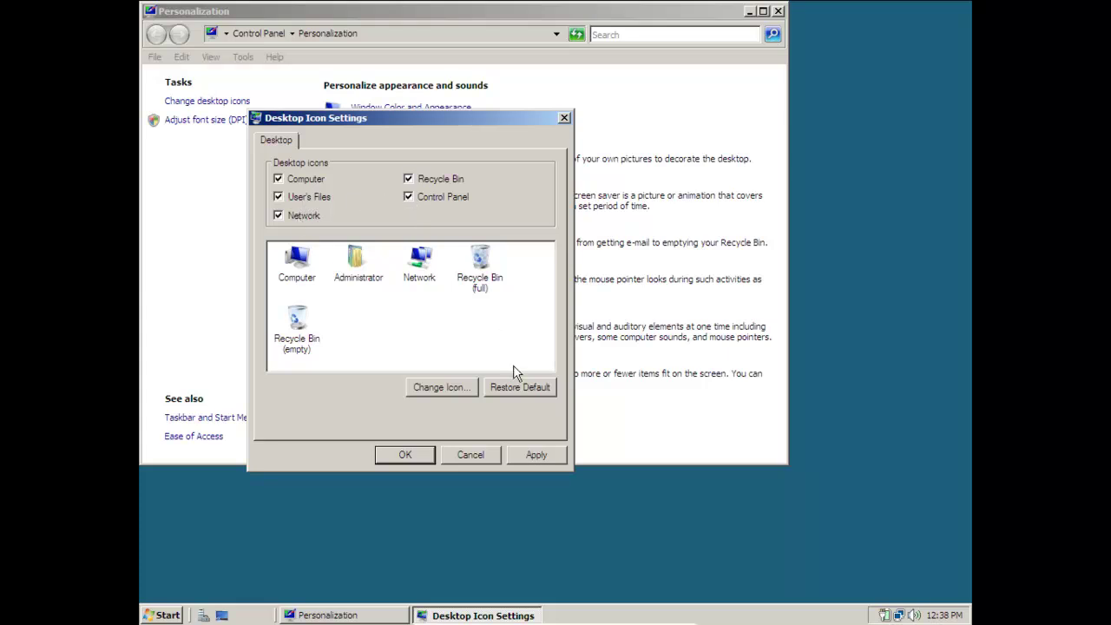
pyautogui.click(531, 461)
pyautogui.click(405, 455)
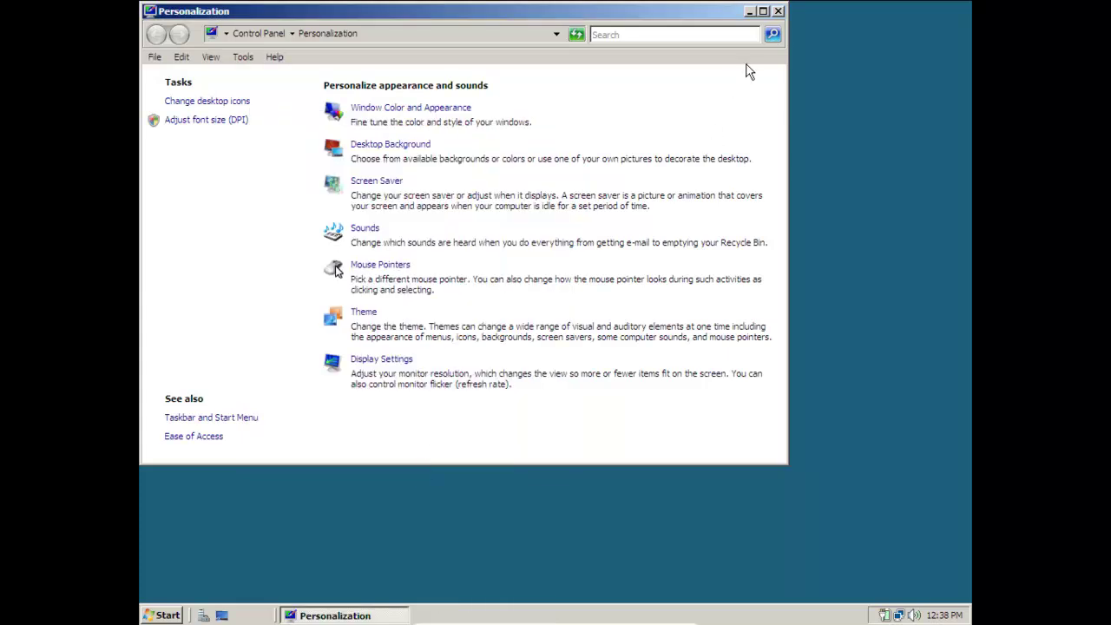
pyautogui.click(778, 11)
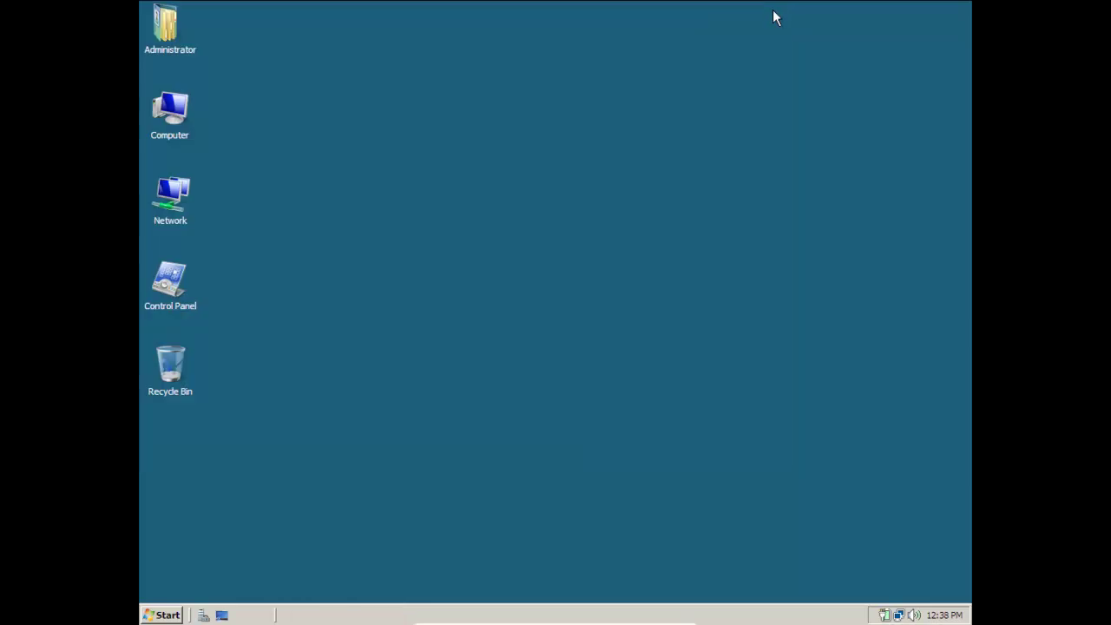
# Replace the computer name with DC01 in System Properties.
pyautogui.rightClick(179, 107)
pyautogui.click(228, 250)
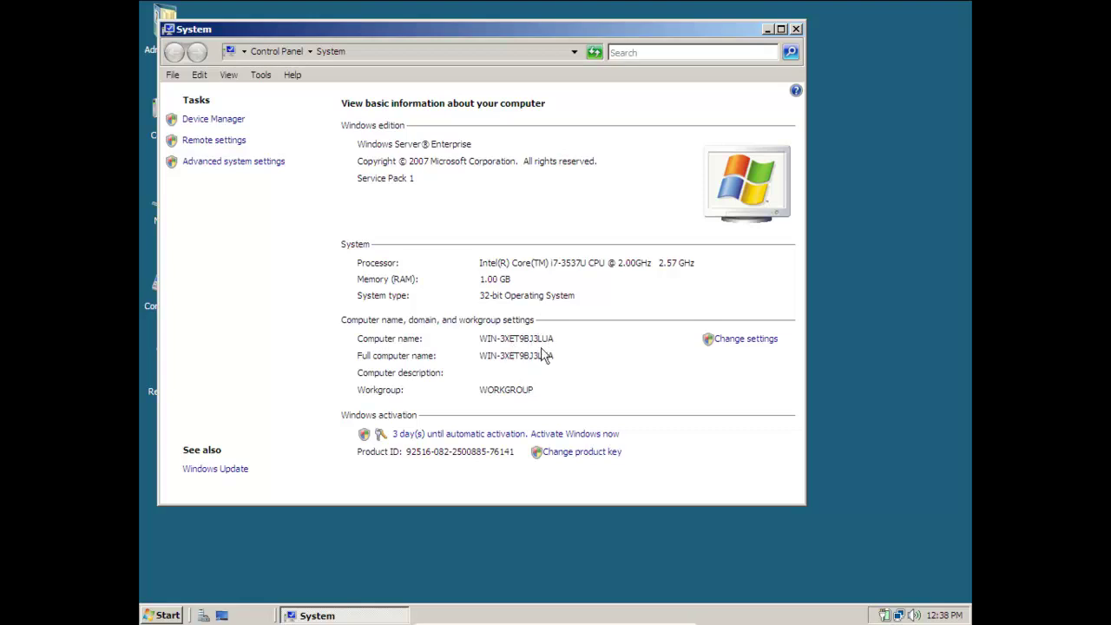
pyautogui.click(736, 344)
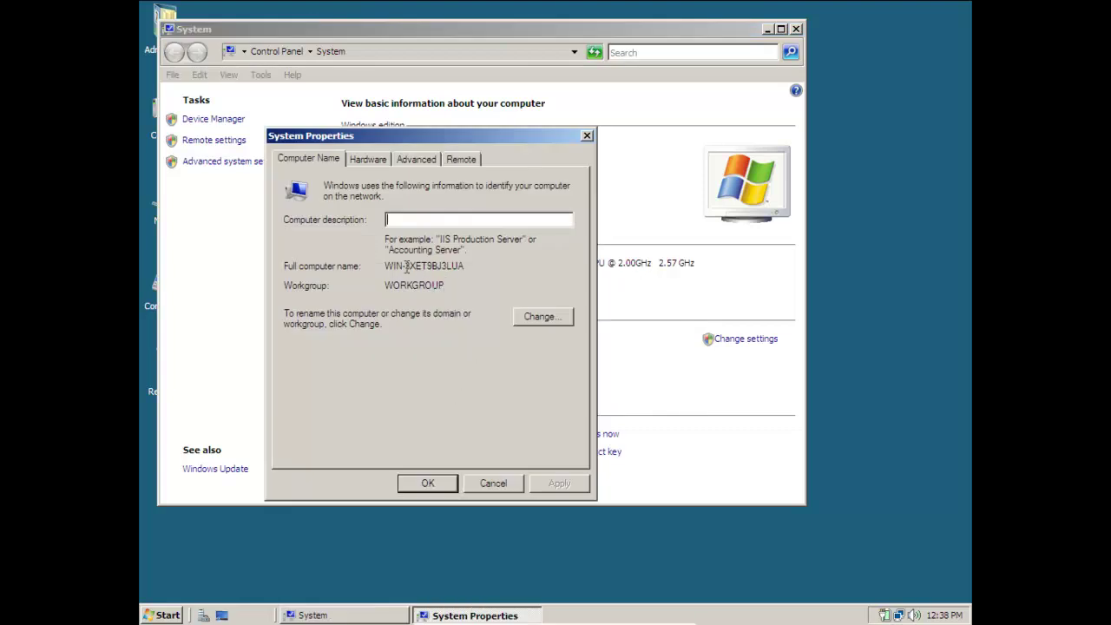
pyautogui.click(560, 317)
pyautogui.moveTo(416, 252); pyautogui.dragTo(216, 249)
pyautogui.write('DC01')
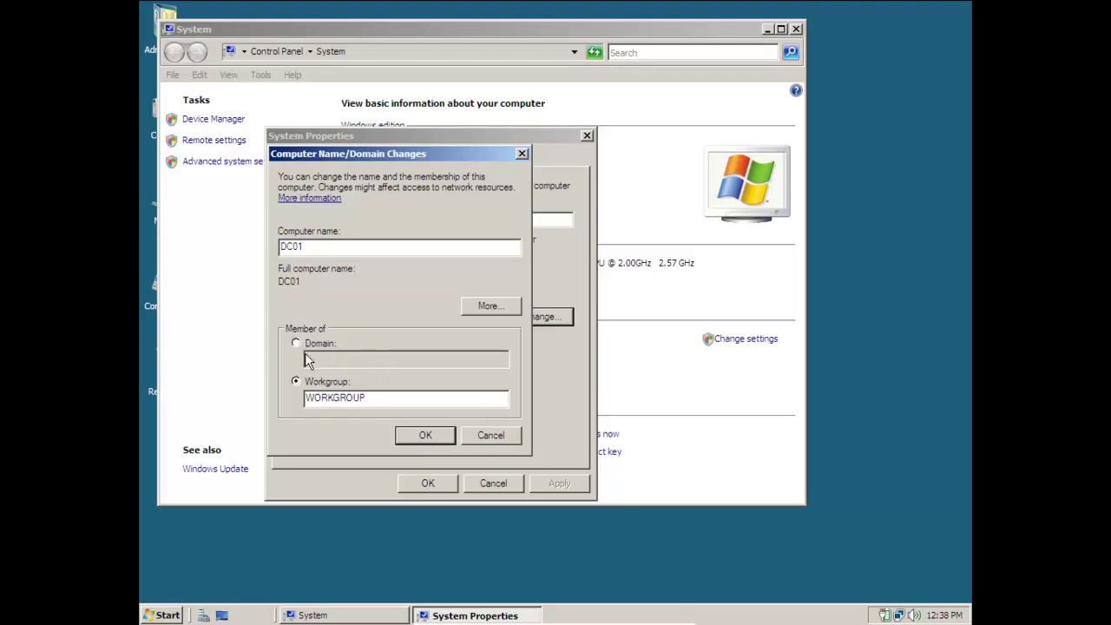
pyautogui.click(426, 436)
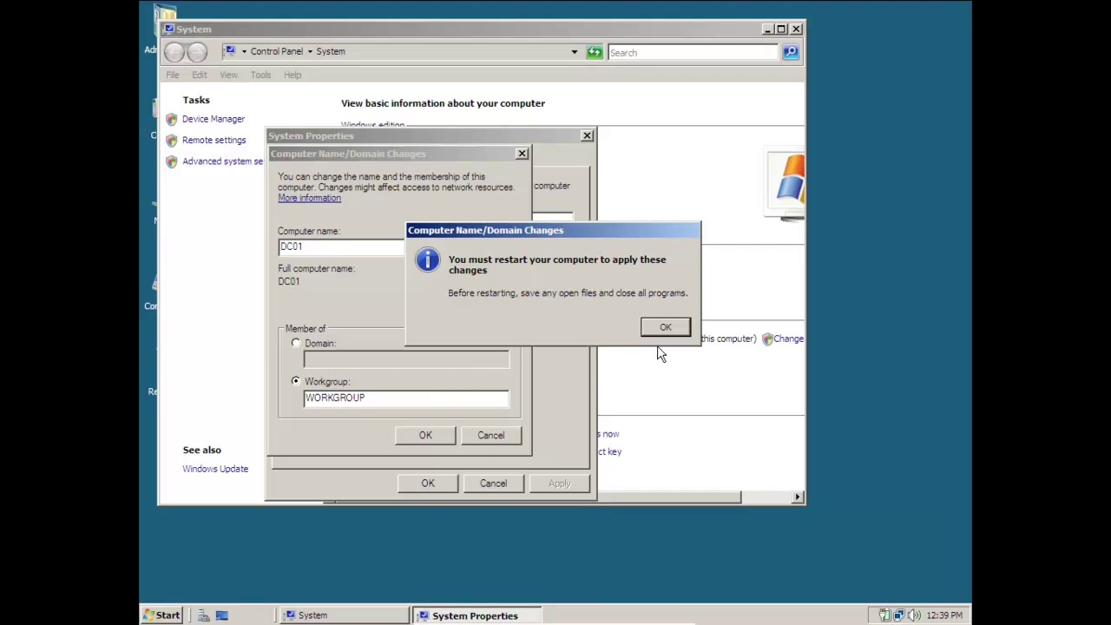
# Acknowledge the restart notice, close System Properties and choose Restart Later.
pyautogui.click(662, 330)
pyautogui.click(423, 489)
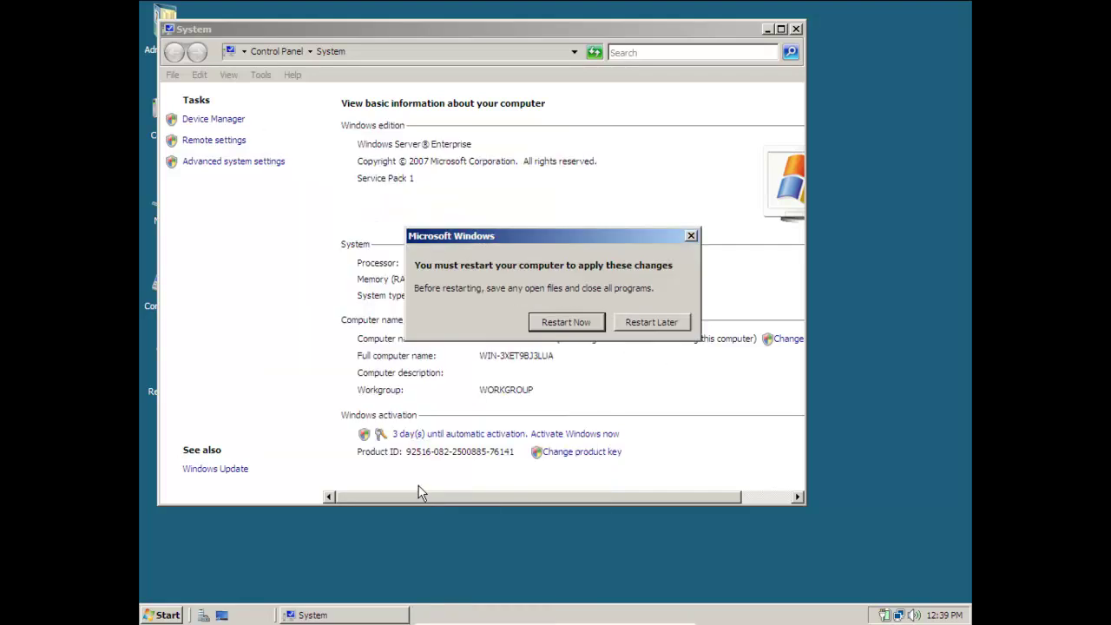
pyautogui.click(652, 320)
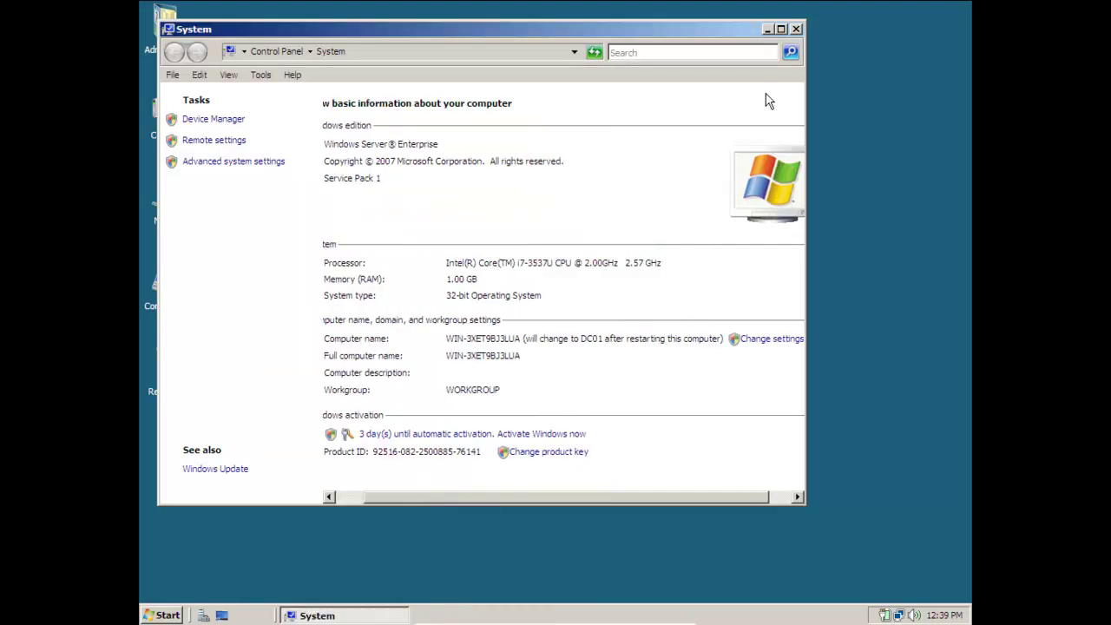
pyautogui.click(796, 29)
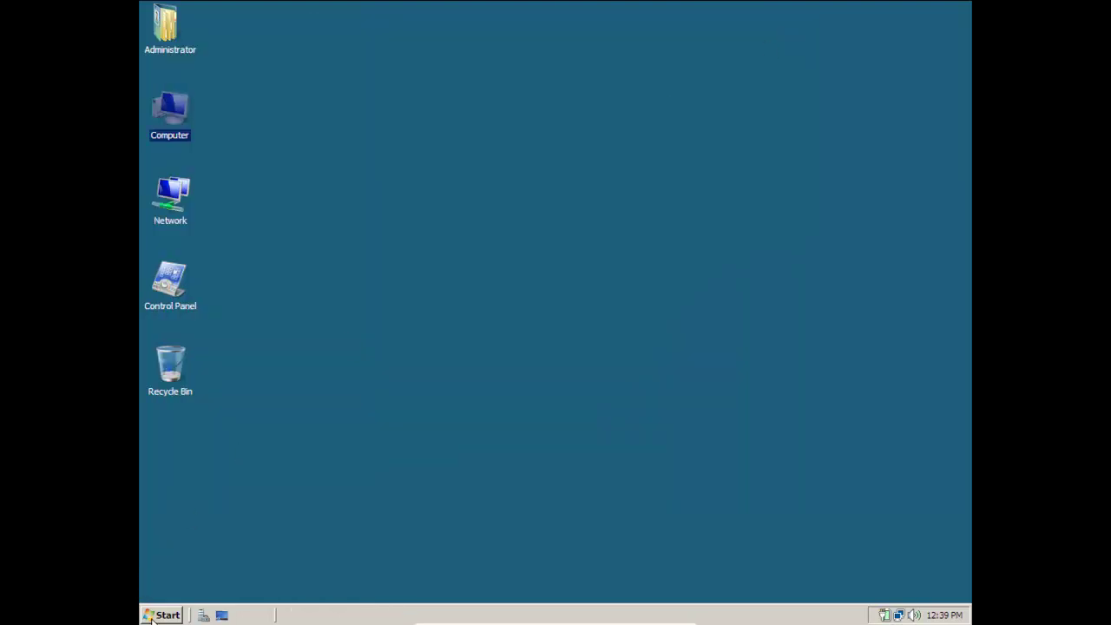
# Open Network Connections by running ncpa.cpl from the Start search.
pyautogui.click(150, 617)
pyautogui.write('NCPA')
pyautogui.press('Down')
pyautogui.write('.CPL')
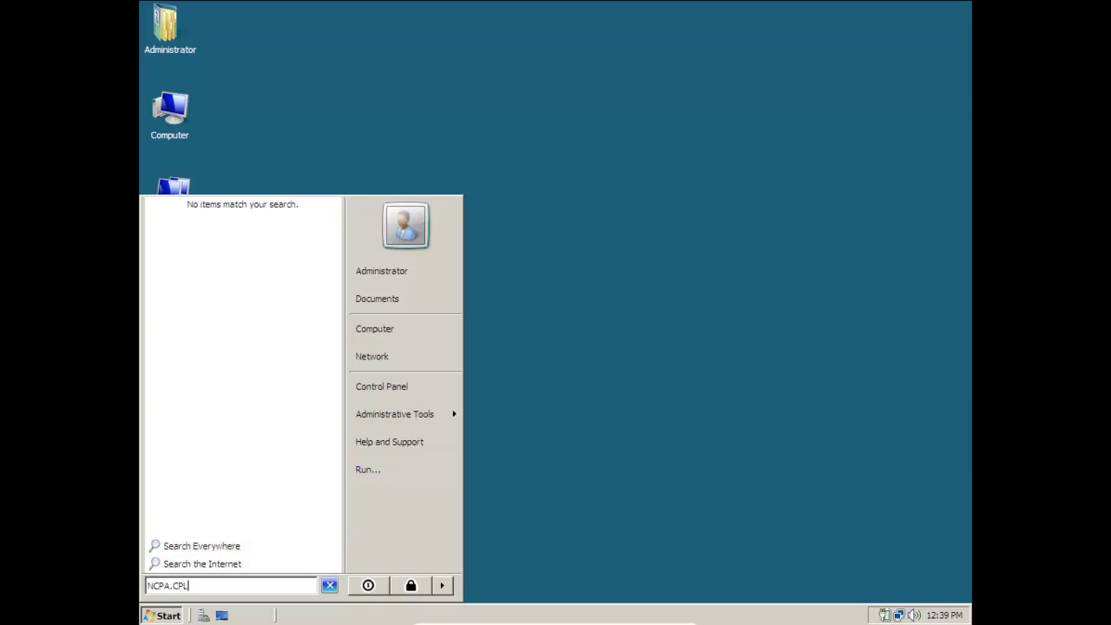
pyautogui.press('Return')
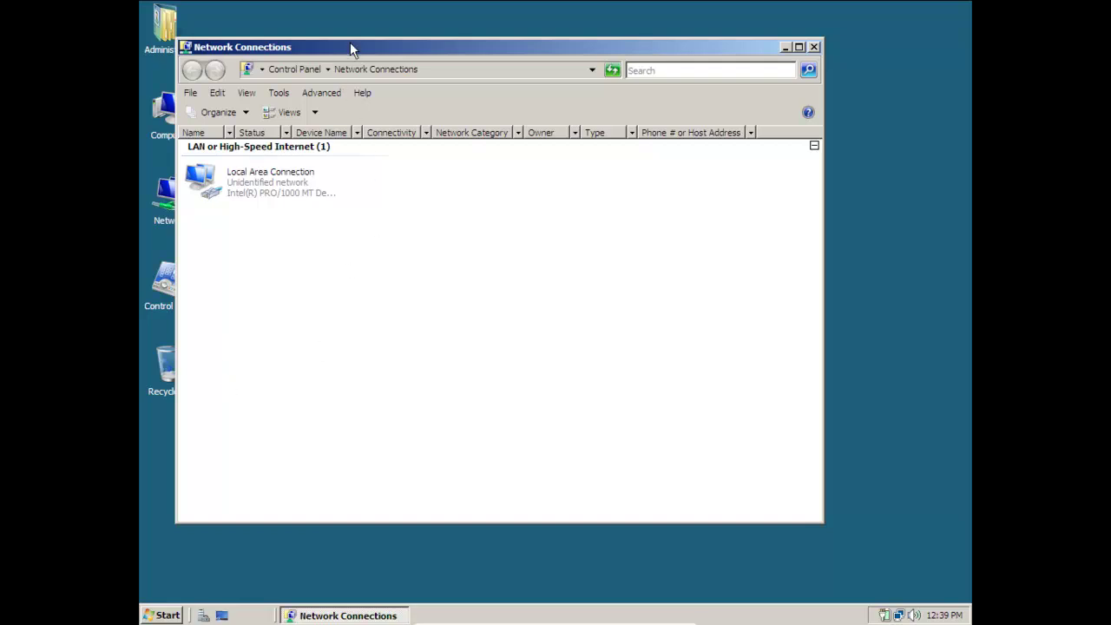
pyautogui.moveTo(335, 49); pyautogui.dragTo(460, 62)
# Disable IPv6 on Local Area Connection and switch IPv4 to a manually entered address.
pyautogui.rightClick(395, 194)
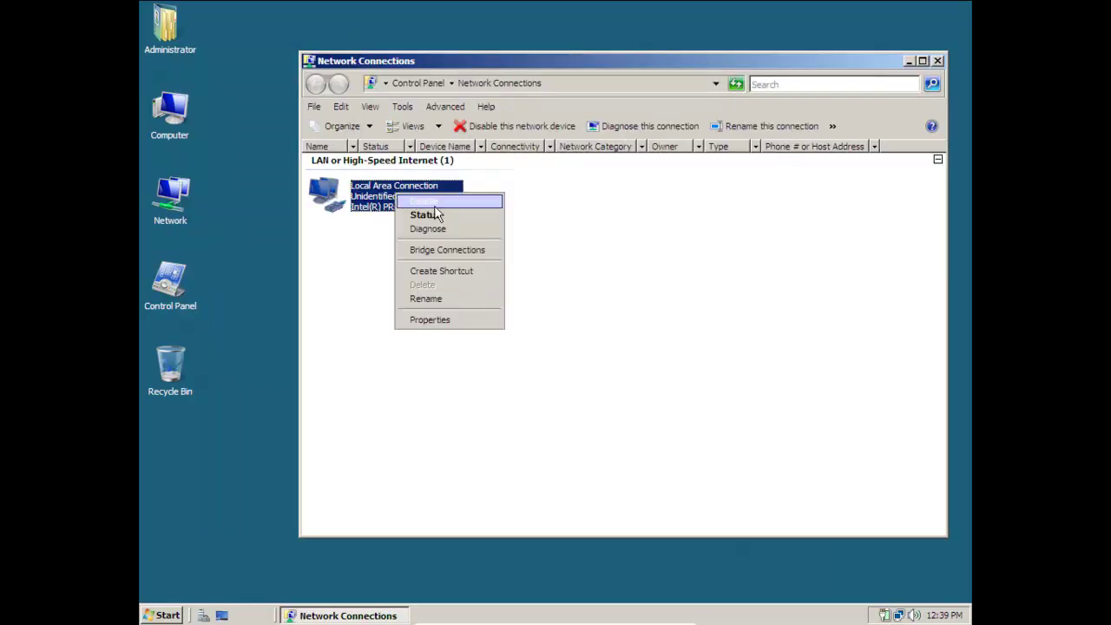
pyautogui.click(425, 320)
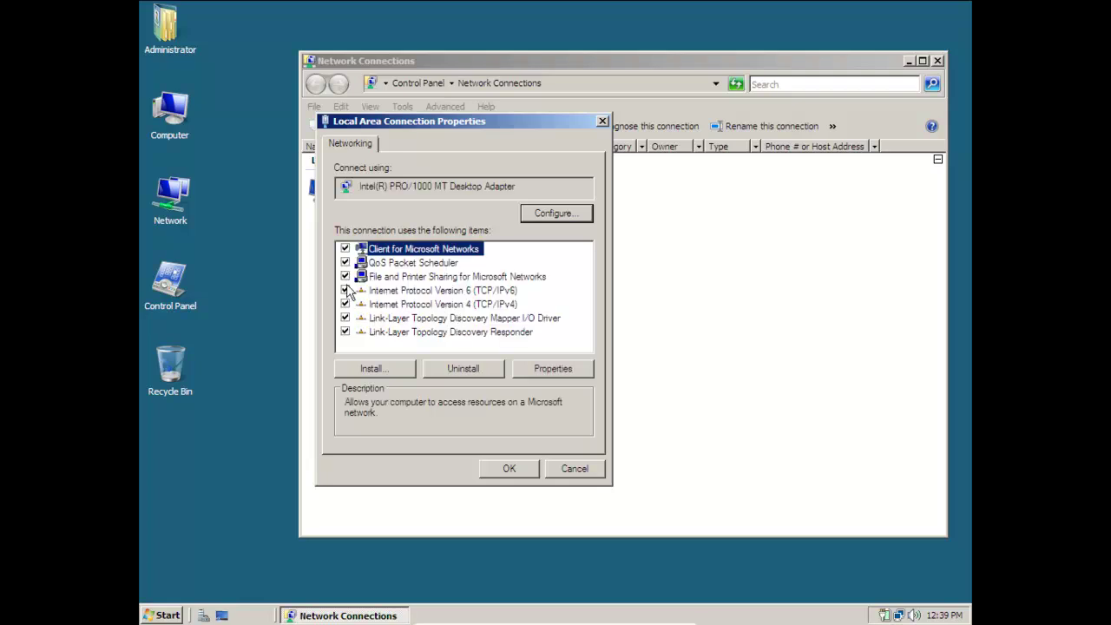
pyautogui.click(346, 290)
pyautogui.click(447, 306)
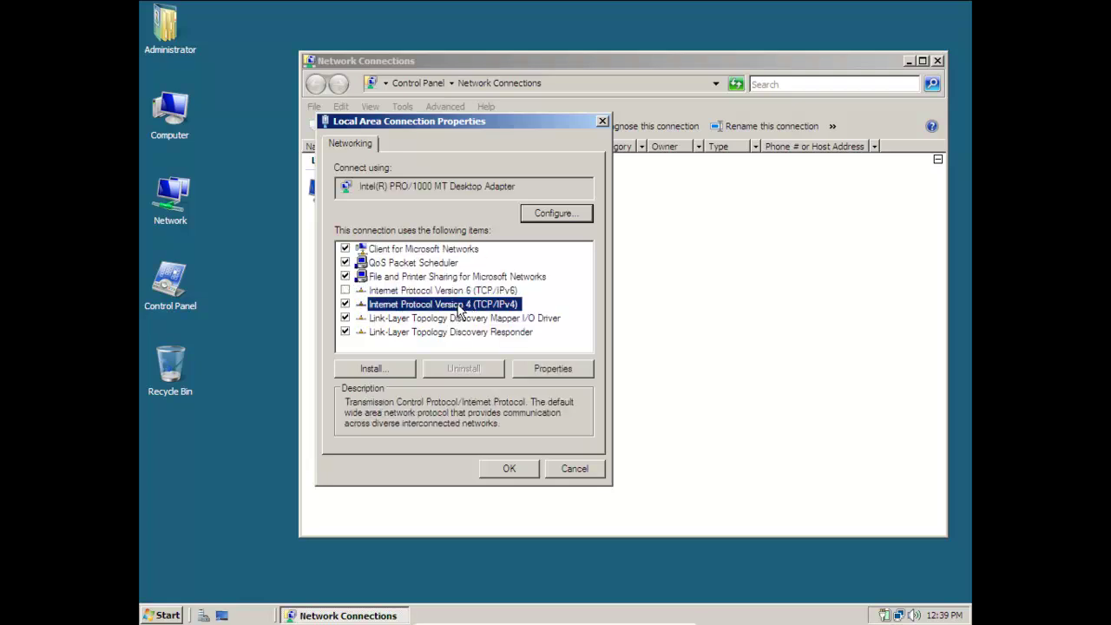
pyautogui.click(524, 365)
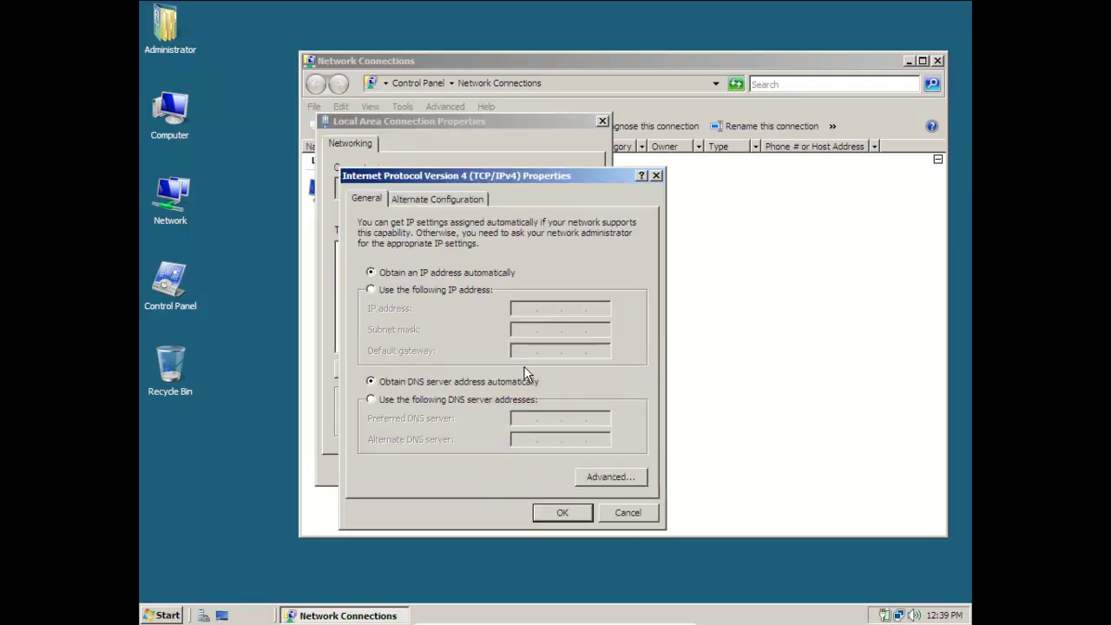
pyautogui.click(448, 292)
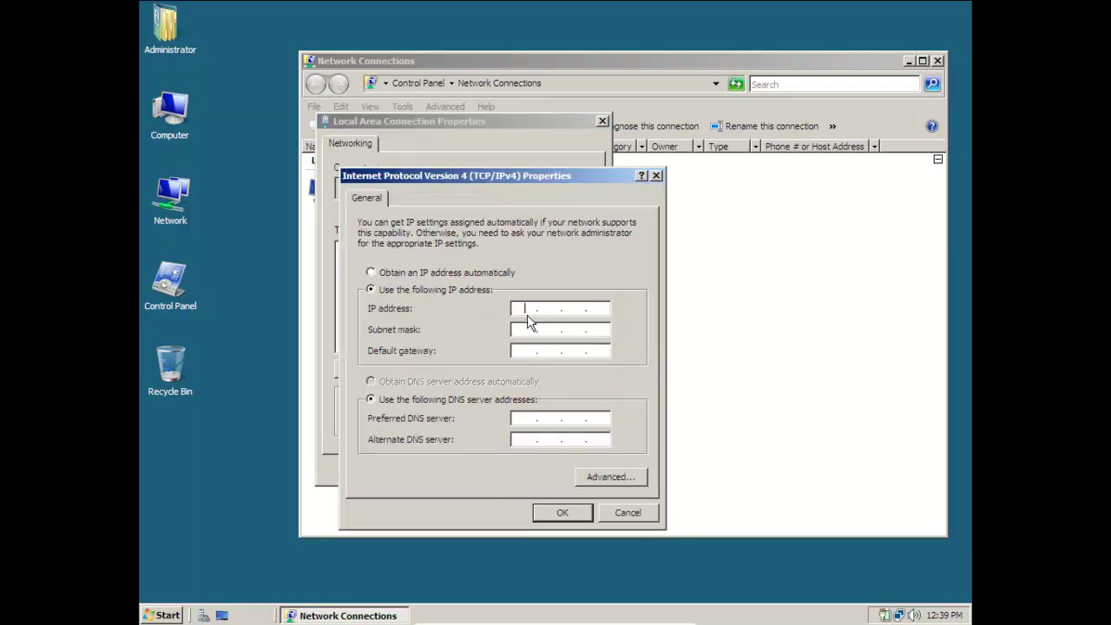
# Enter IP address 192.168.0.1 with mask 255.255.255.0, save, and close Network Connections.
pyautogui.click(528, 309)
pyautogui.write('192 . 168 . 0 . 1')
pyautogui.click(526, 331)
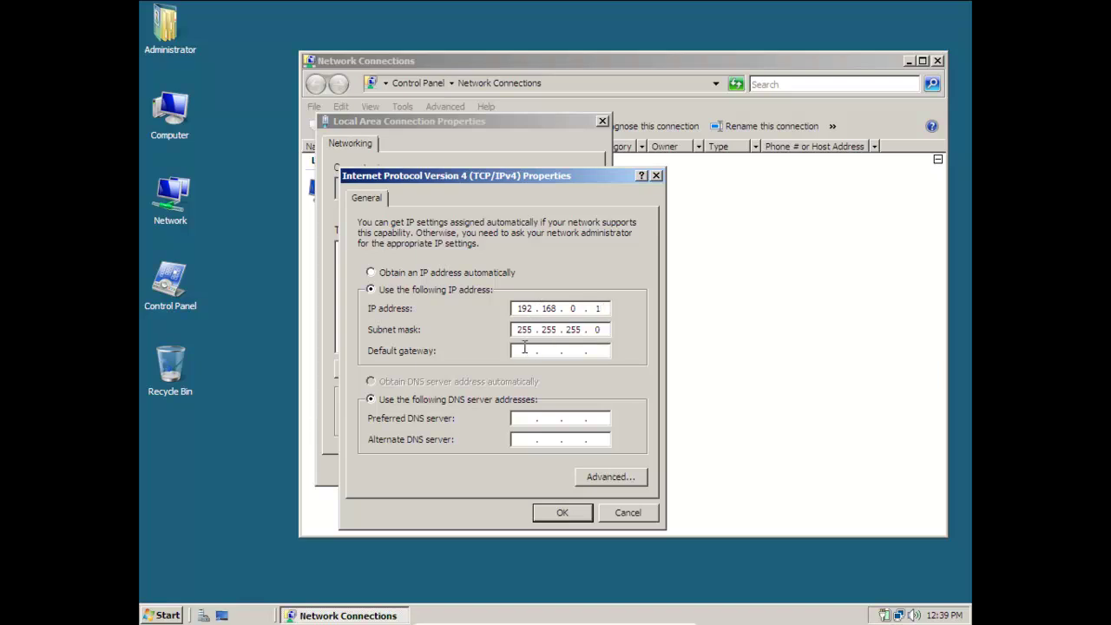
pyautogui.press('Tab')
pyautogui.write('192 . 168')
pyautogui.click(562, 513)
pyautogui.click(512, 468)
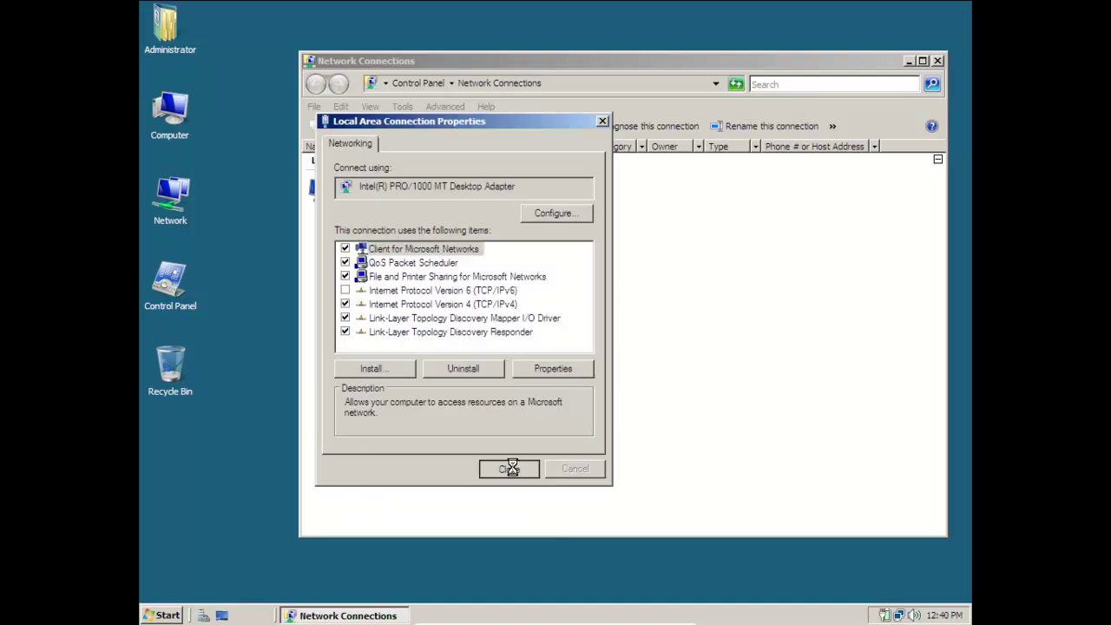
pyautogui.click(937, 62)
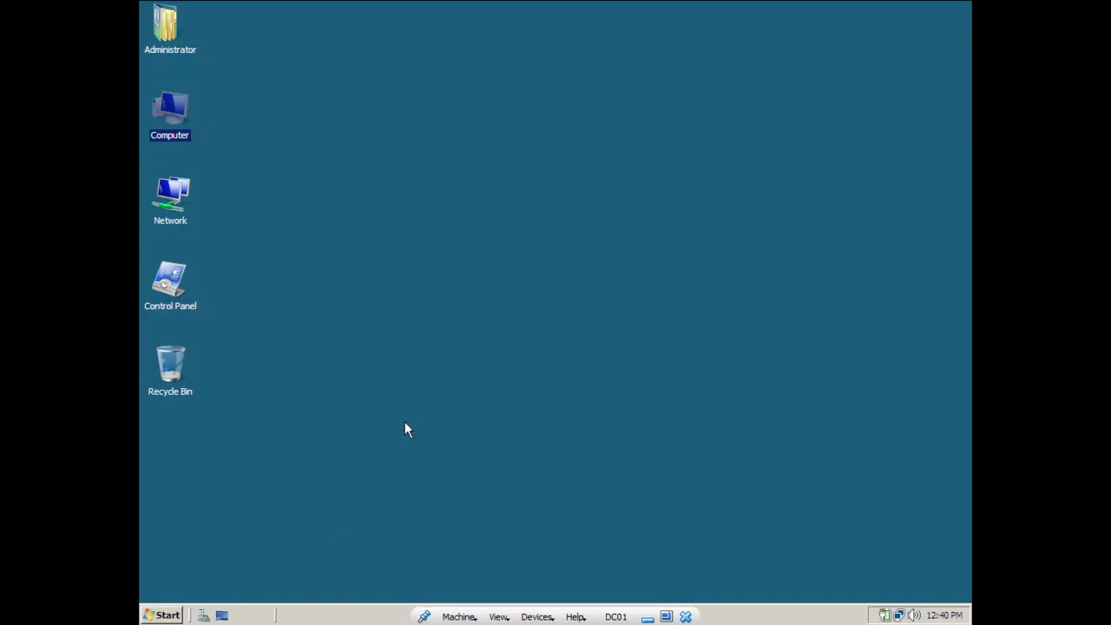
# Insert the Guest Additions CD image into DC01 from the Devices menu.
pyautogui.click(538, 616)
pyautogui.moveTo(571, 519)
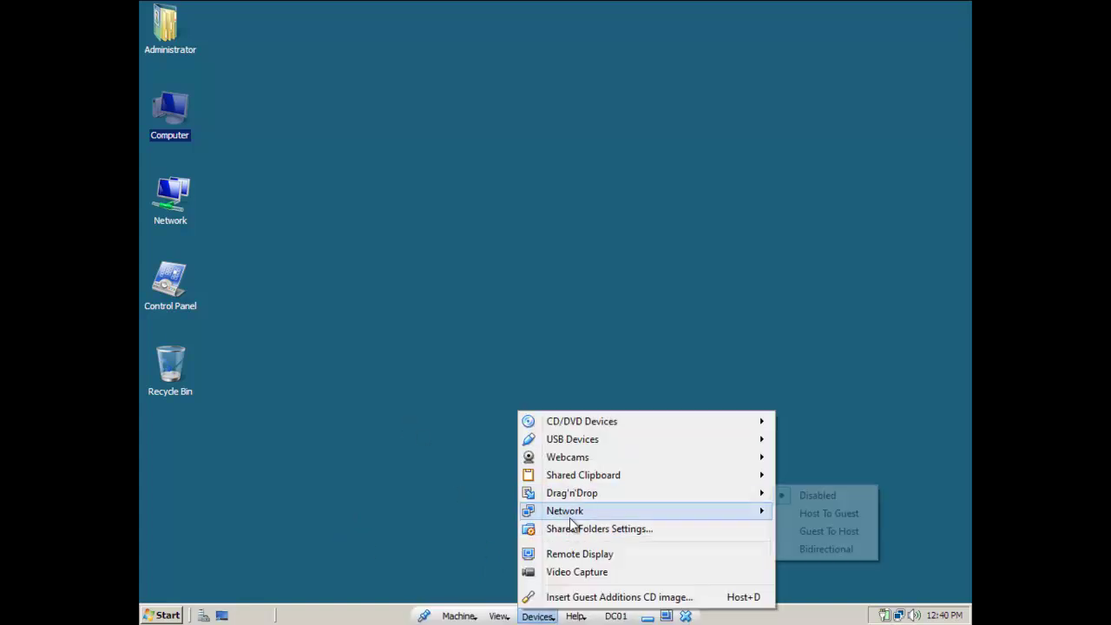
pyautogui.click(573, 597)
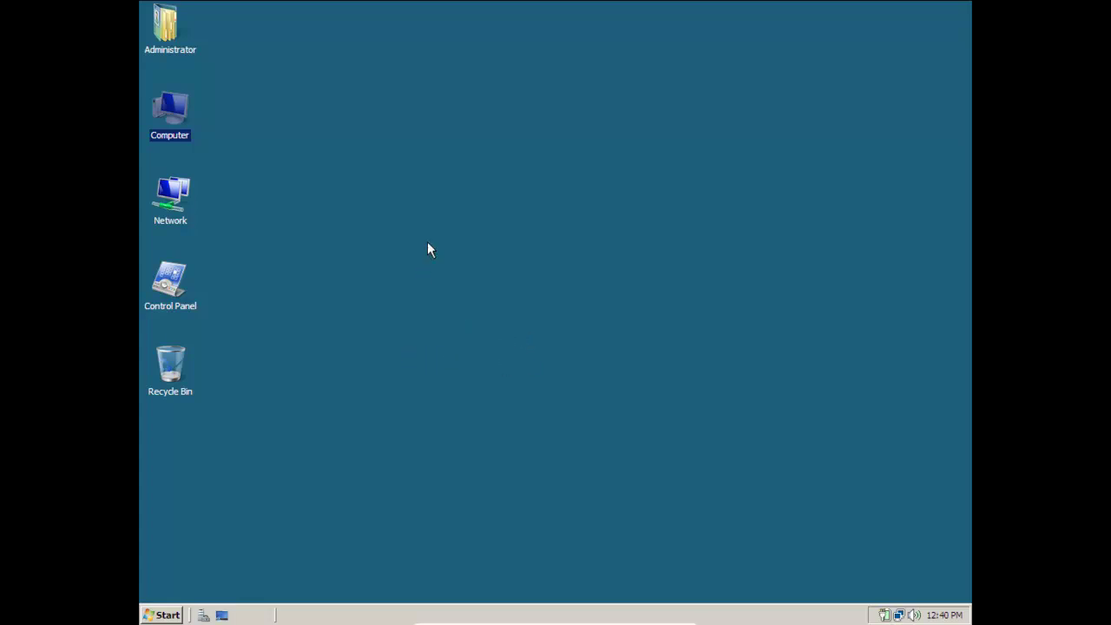
pyautogui.click(163, 611)
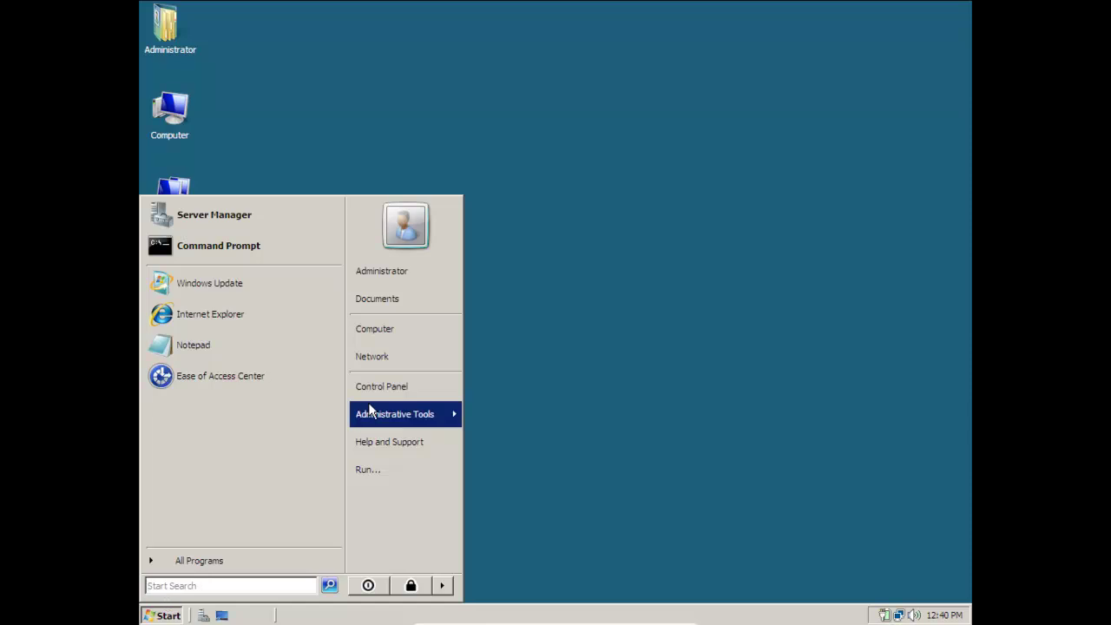
# Open CD Drive (D:) and launch the VBoxWindowsAdditions-x86 installer.
pyautogui.click(414, 331)
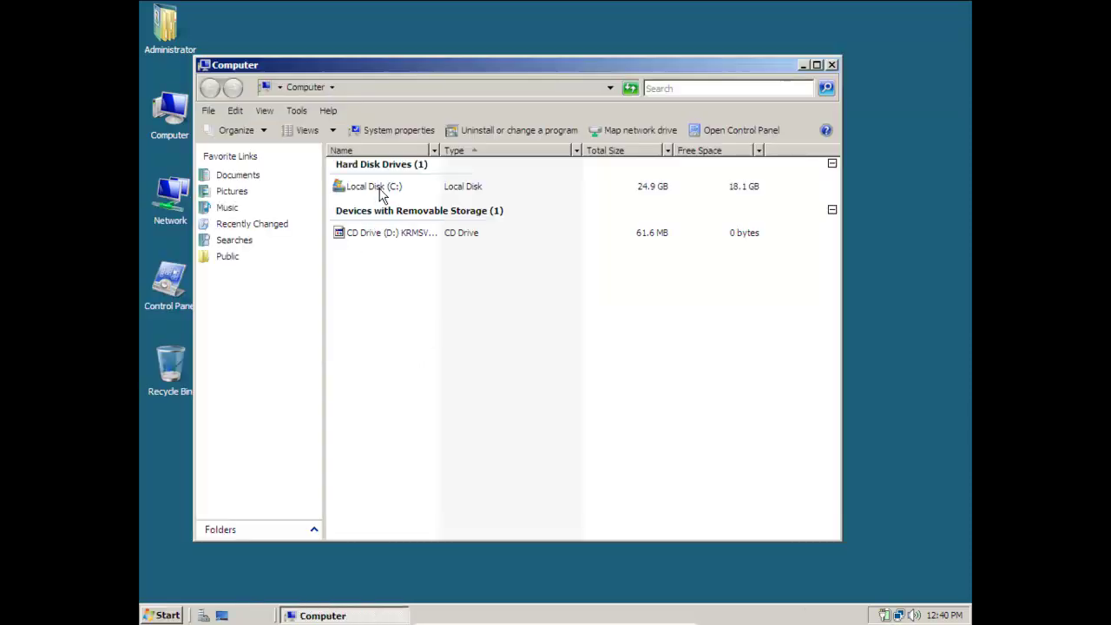
pyautogui.doubleClick(381, 240)
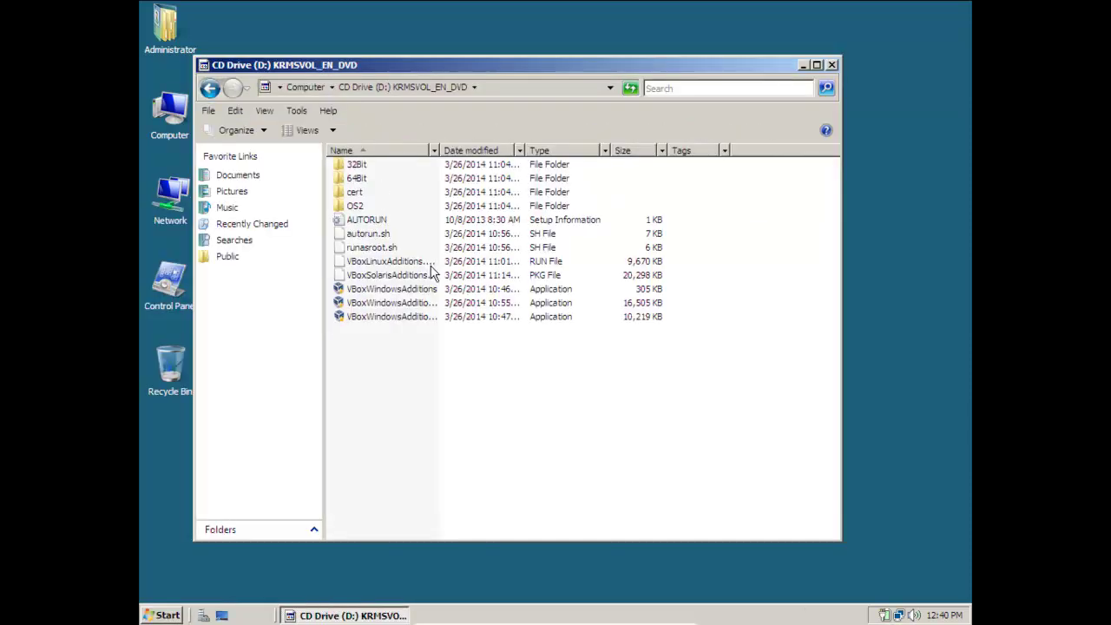
pyautogui.doubleClick(439, 150)
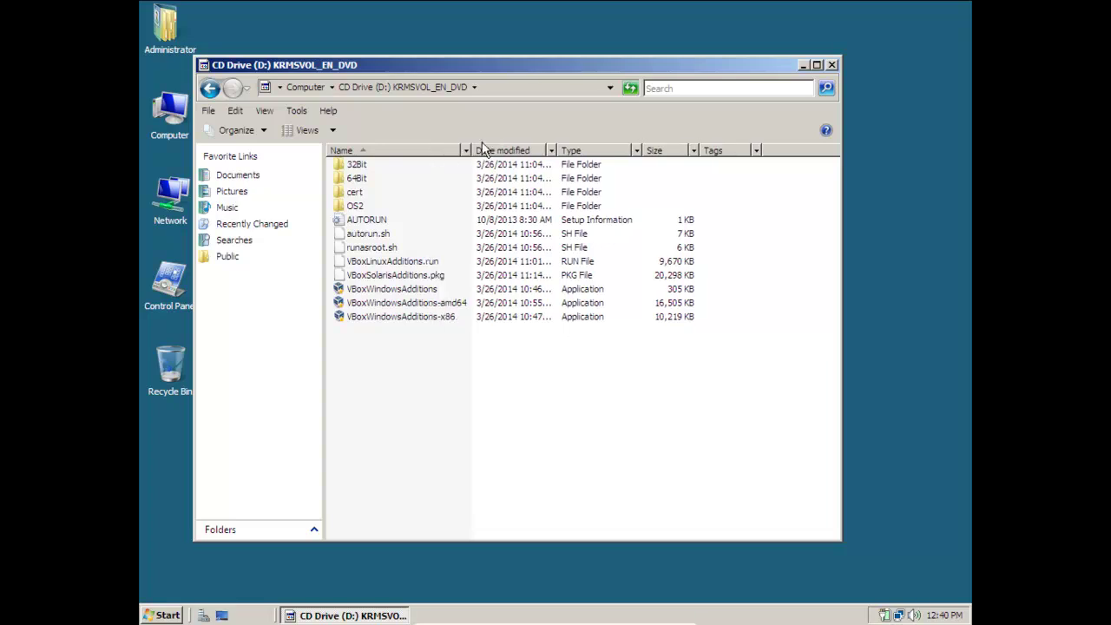
pyautogui.click(439, 317)
pyautogui.doubleClick(439, 317)
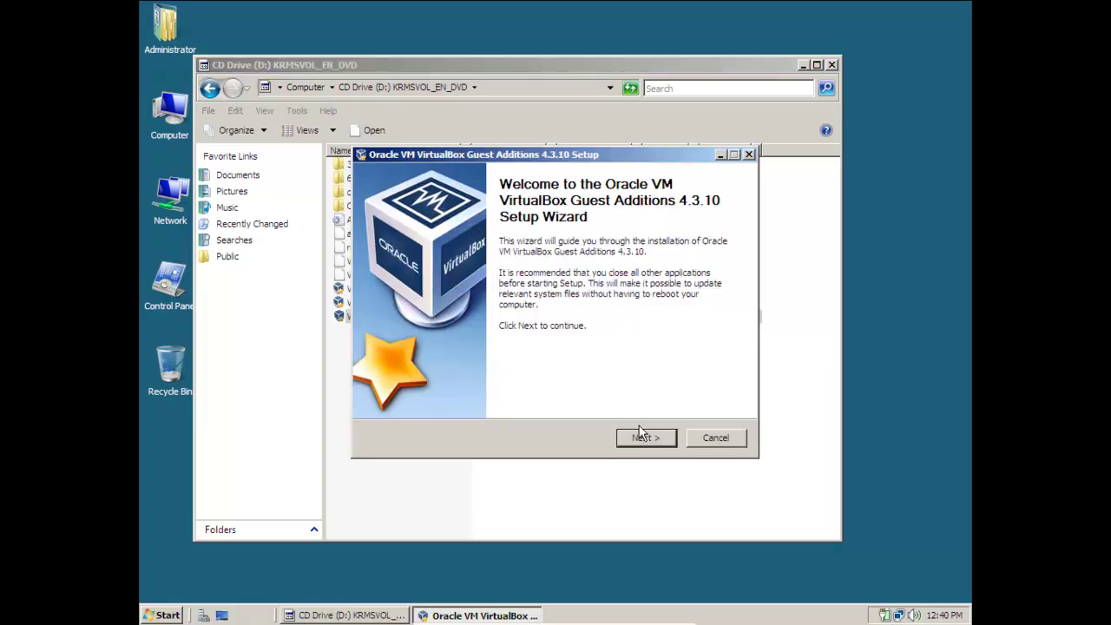
# Install with default settings, allow the Oracle driver, and finish with Reboot now.
pyautogui.click(641, 437)
pyautogui.click(644, 438)
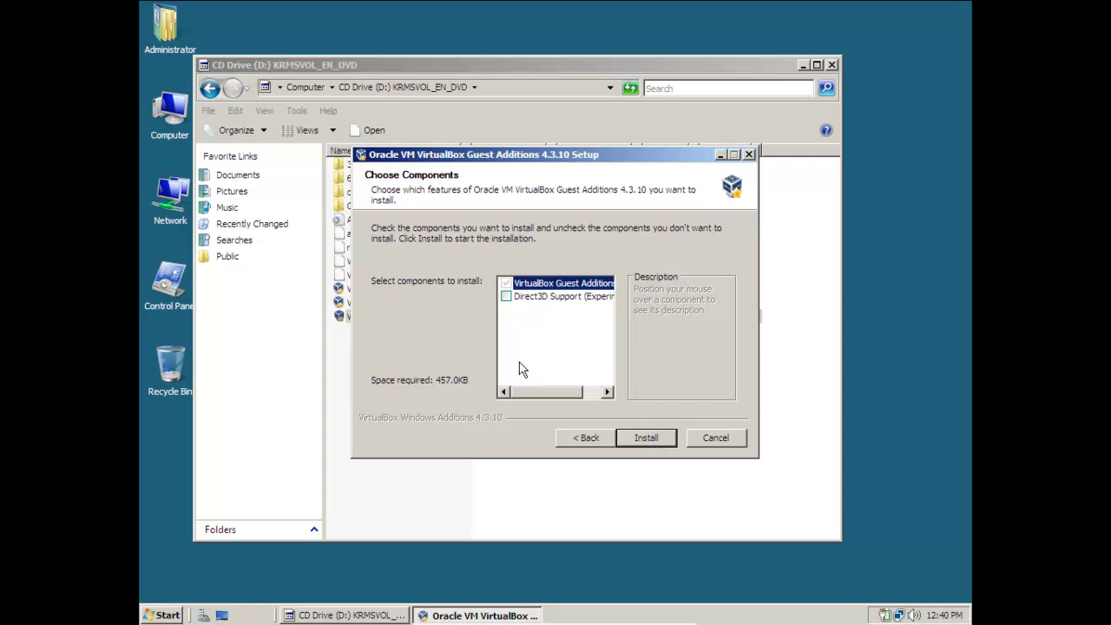
pyautogui.click(640, 437)
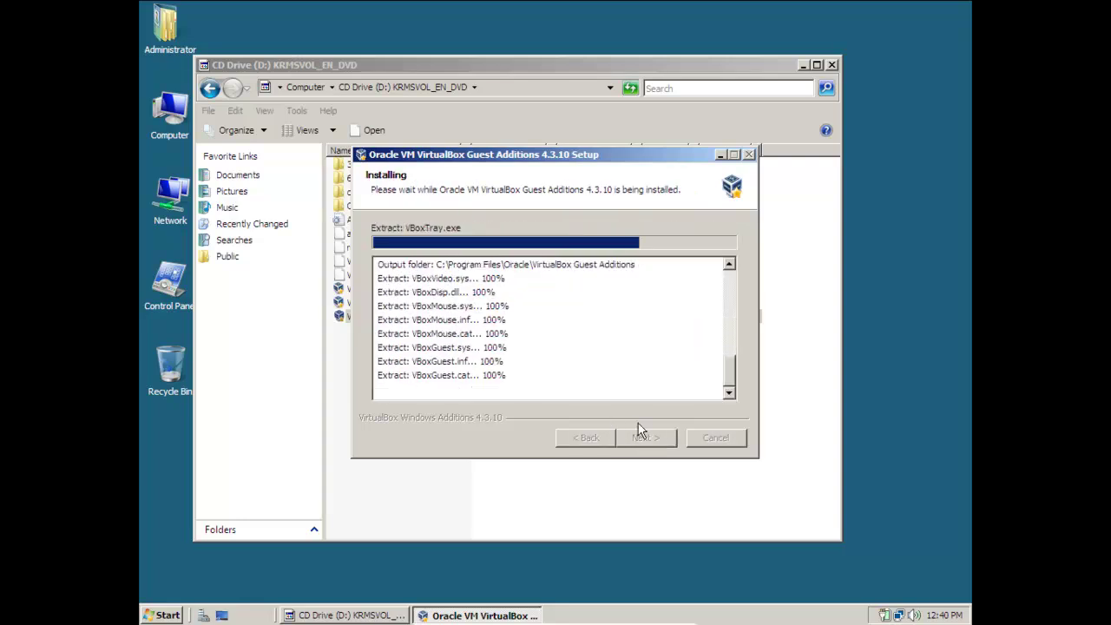
pyautogui.moveTo(552, 151); pyautogui.dragTo(625, 125)
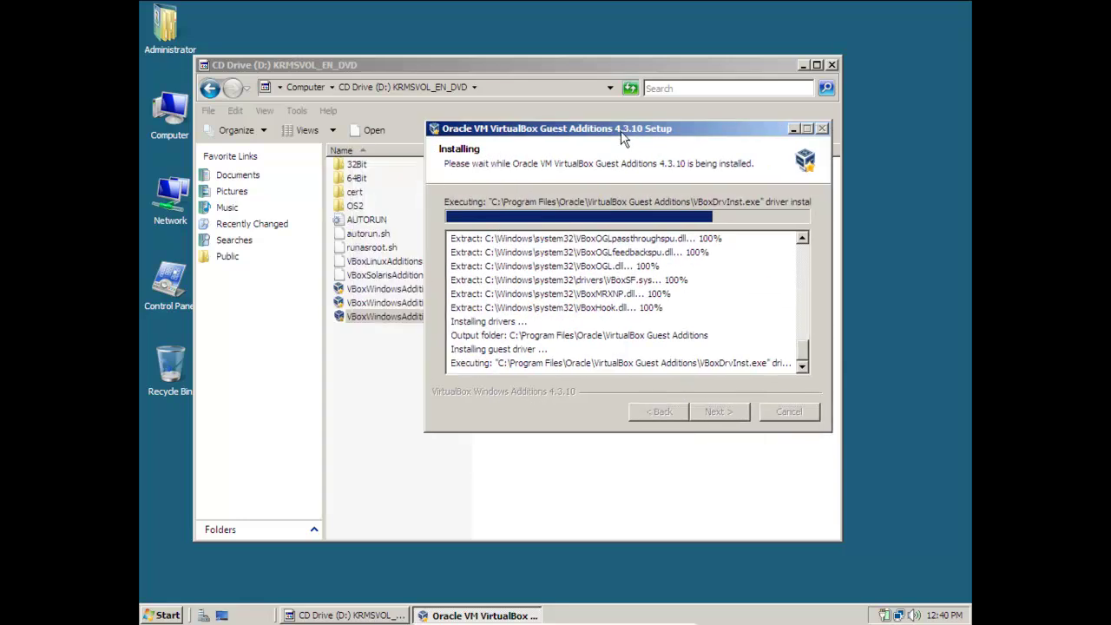
pyautogui.click(413, 308)
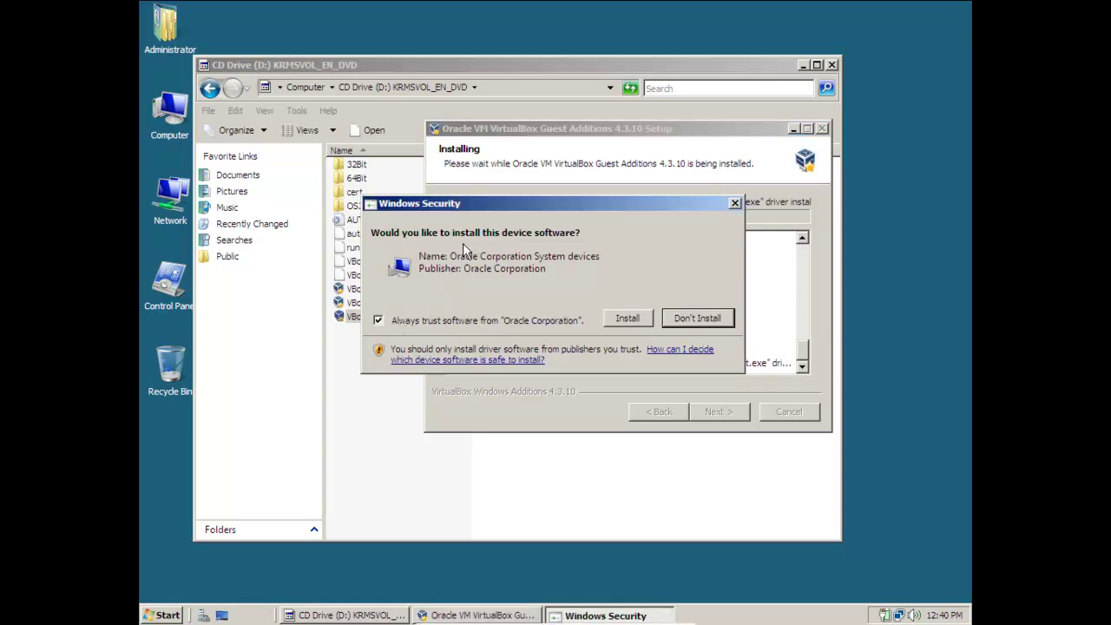
pyautogui.click(629, 318)
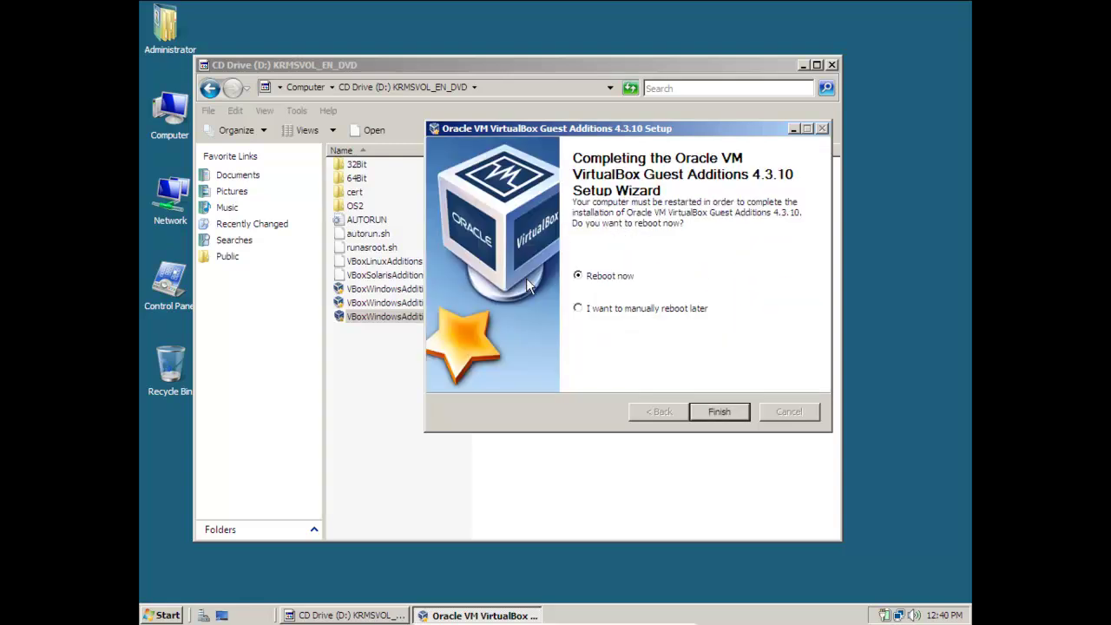
pyautogui.click(722, 411)
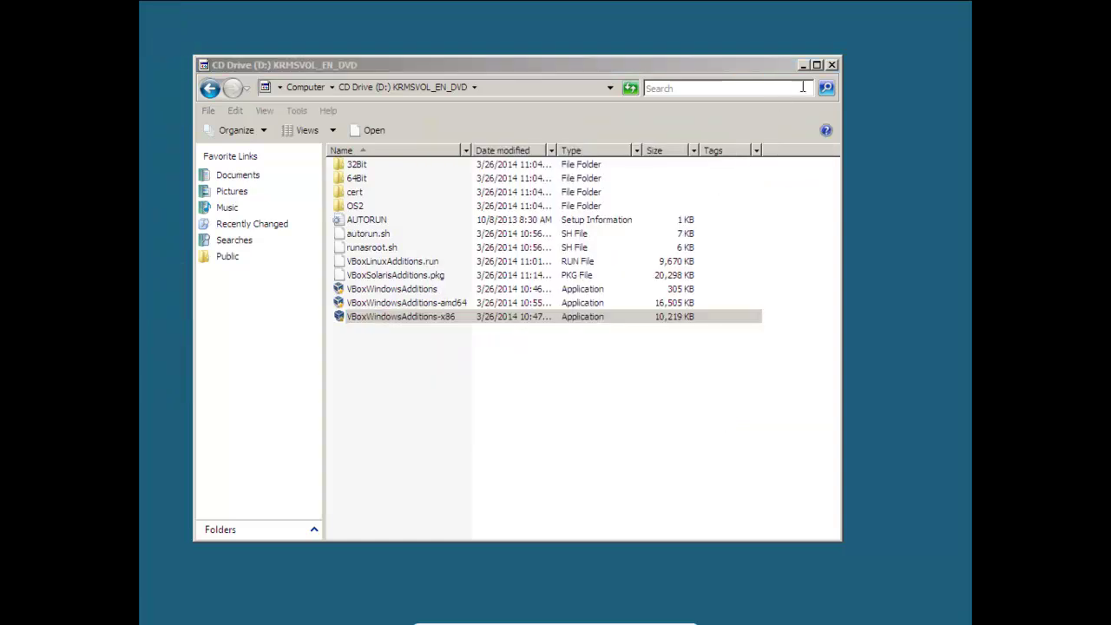
# Close the CD window, take DC01 out of fullscreen and minimize it, then make WIN7CLT-1 fullscreen.
pyautogui.click(831, 65)
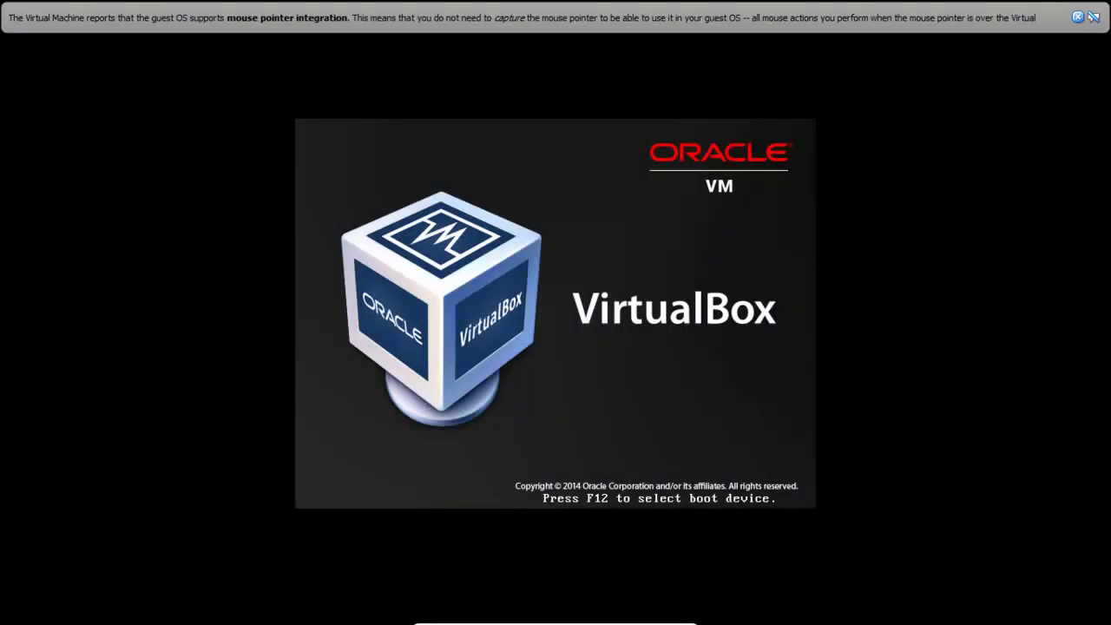
pyautogui.press('Control_R+f')
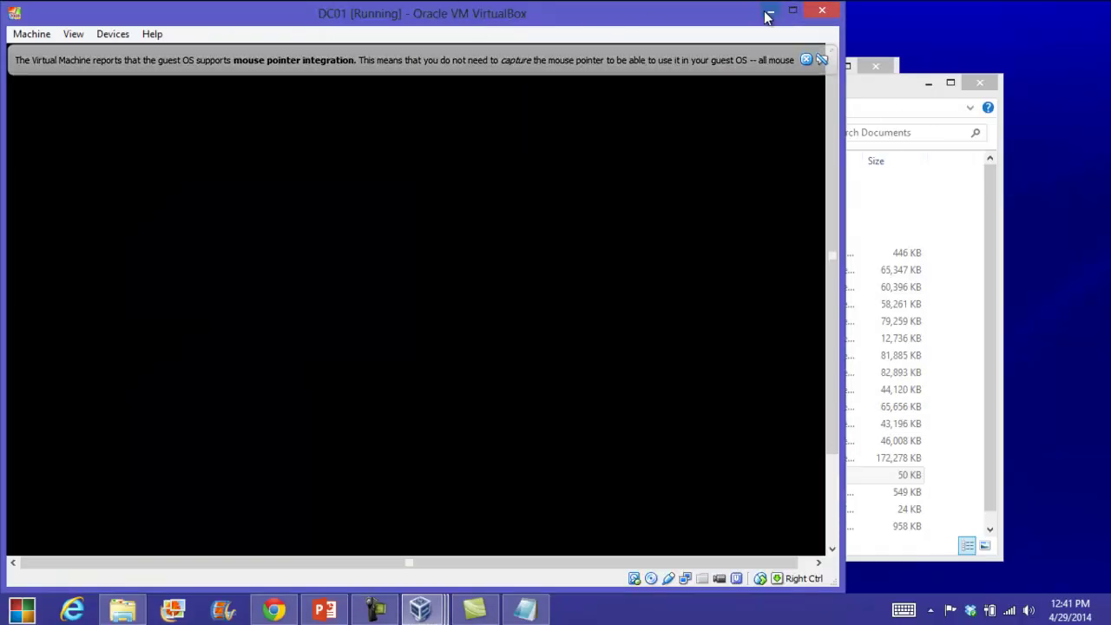
pyautogui.click(769, 12)
pyautogui.press('Control_R+f')
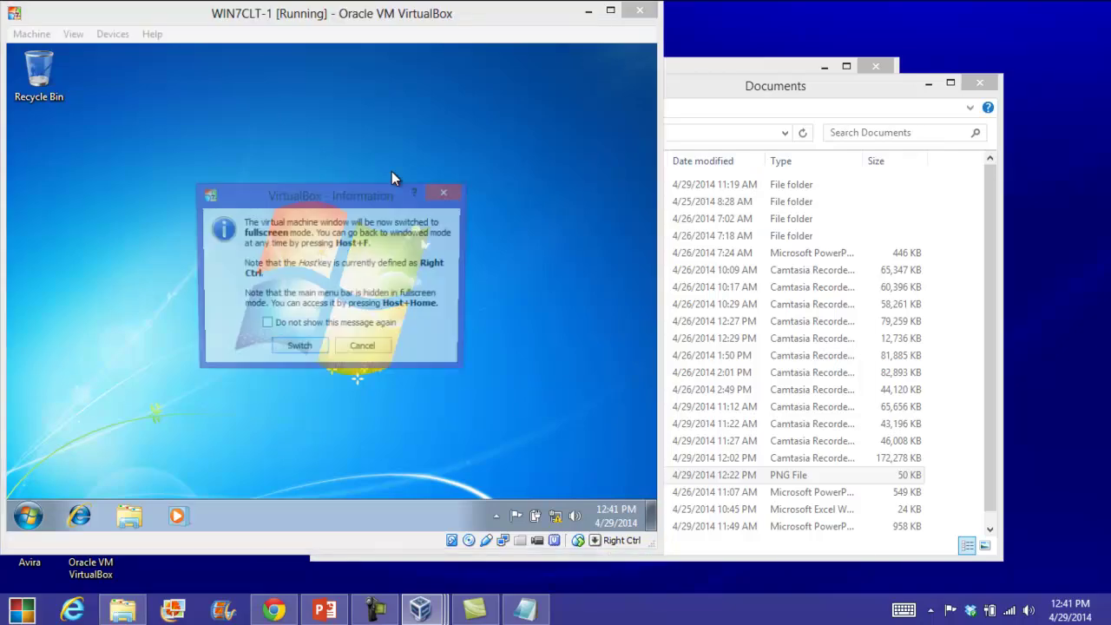
pyautogui.click(306, 349)
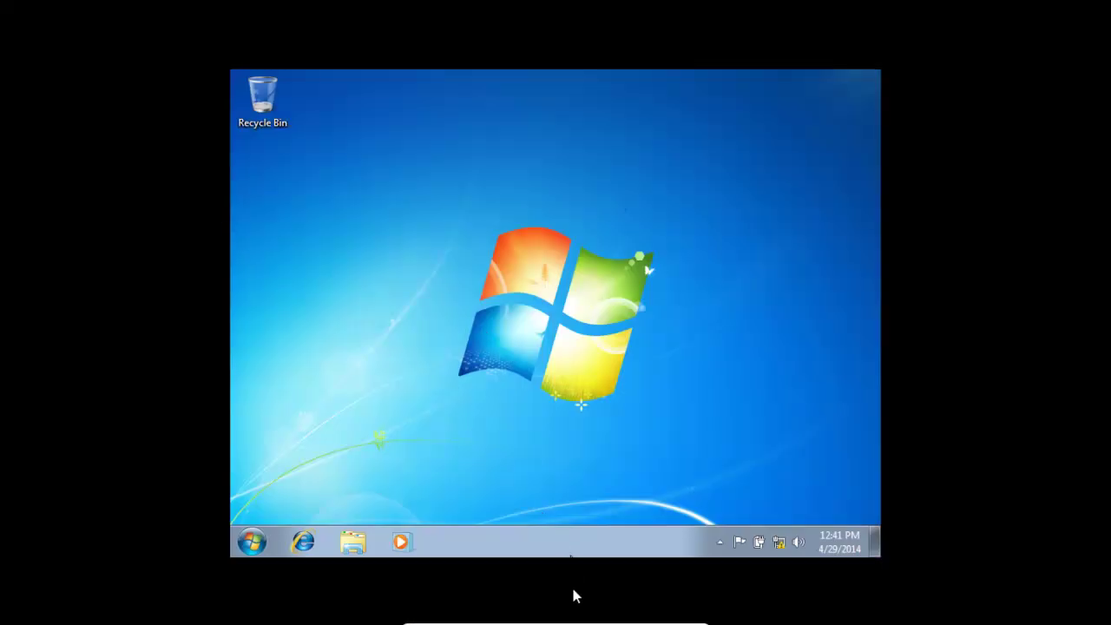
# Insert the Guest Additions CD image into WIN7CLT-1.
pyautogui.click(538, 617)
pyautogui.moveTo(573, 445)
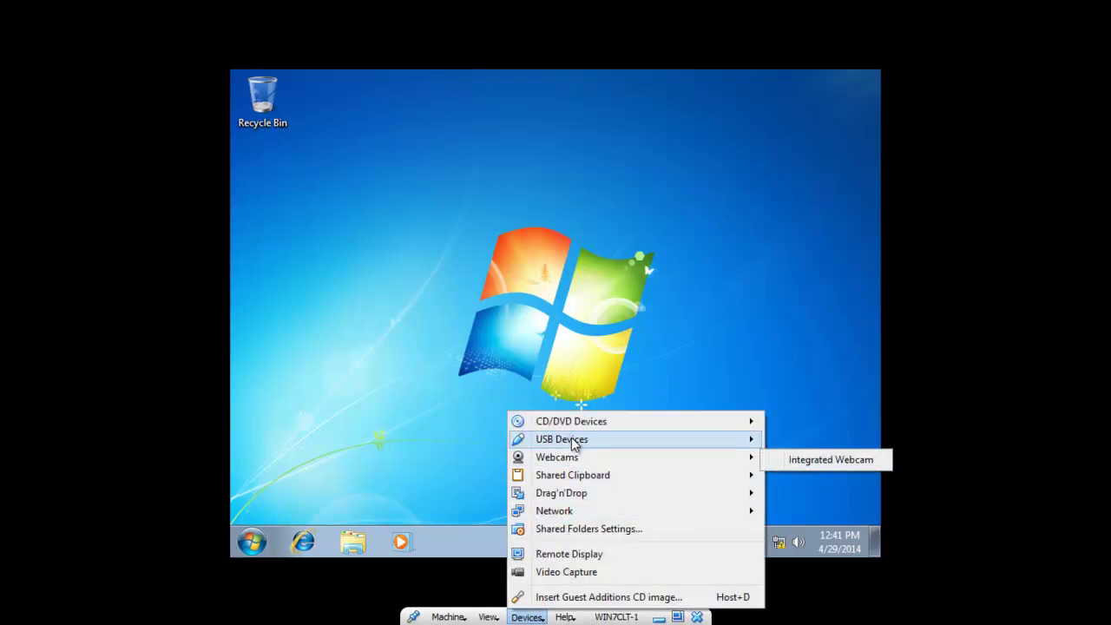
pyautogui.click(564, 597)
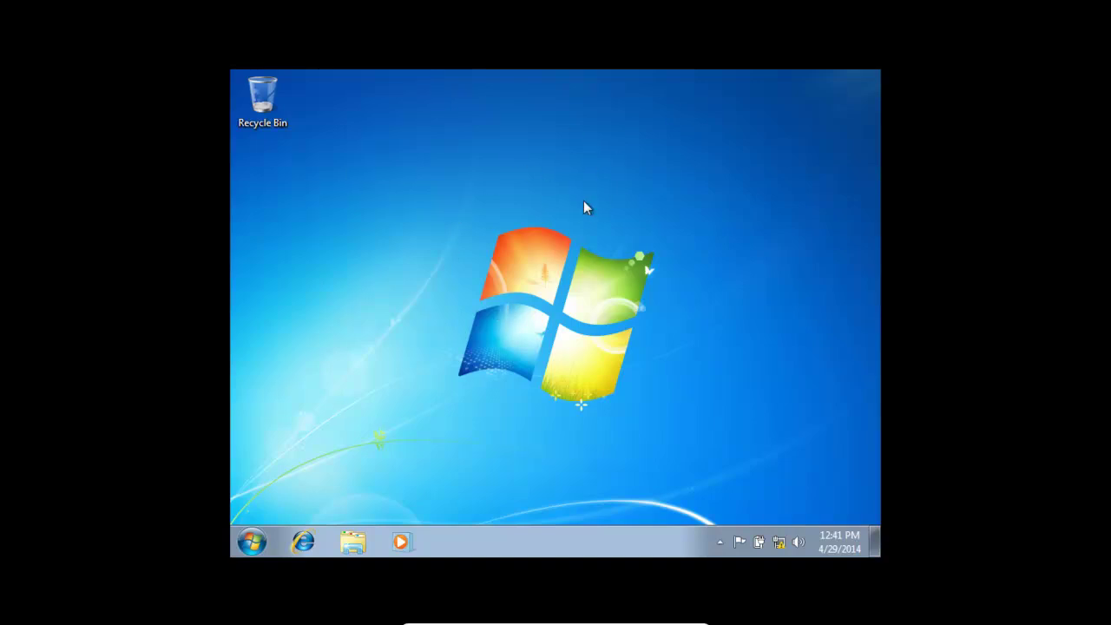
# Run VBoxWindowsAdditions-x86 from CD Drive (D:), approve UAC, and pass the welcome page.
pyautogui.click(252, 542)
pyautogui.click(489, 330)
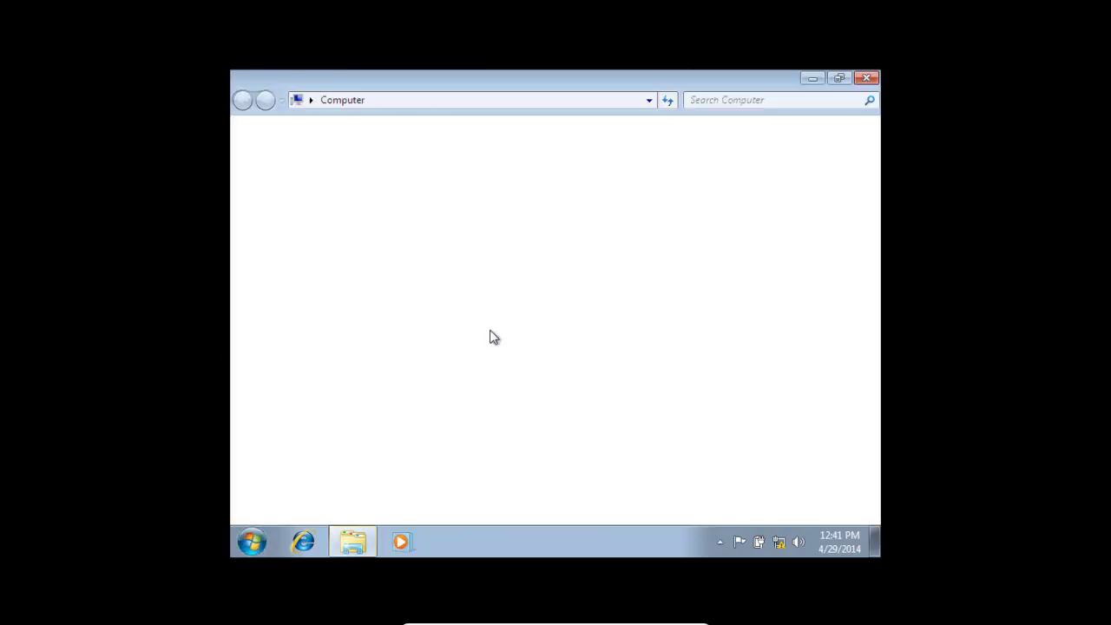
pyautogui.click(441, 254)
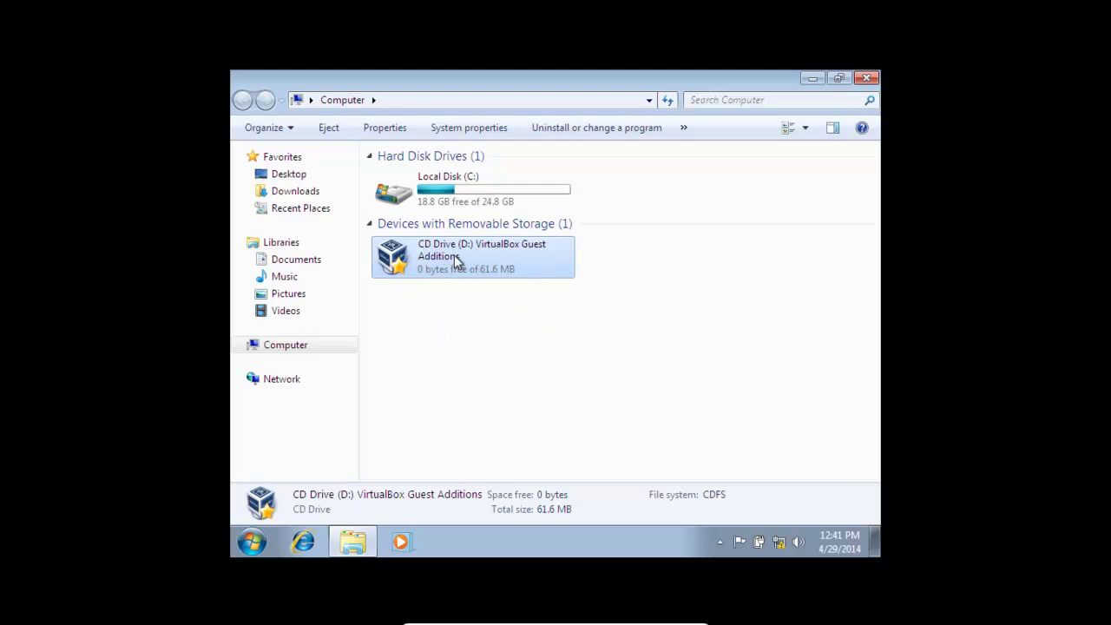
pyautogui.doubleClick(443, 274)
pyautogui.doubleClick(496, 363)
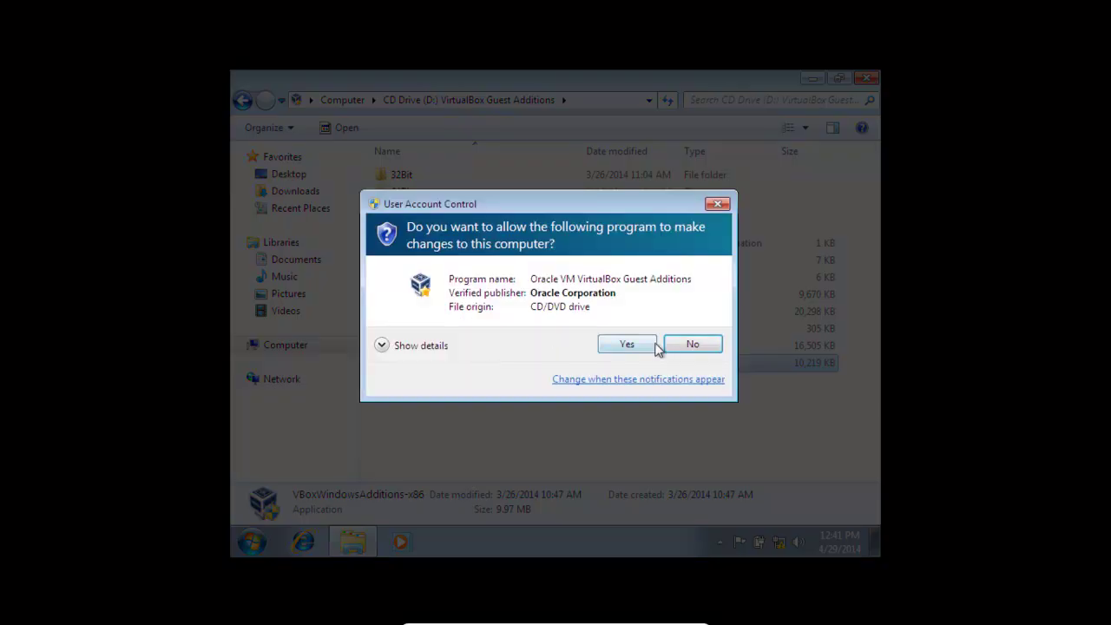
pyautogui.click(654, 343)
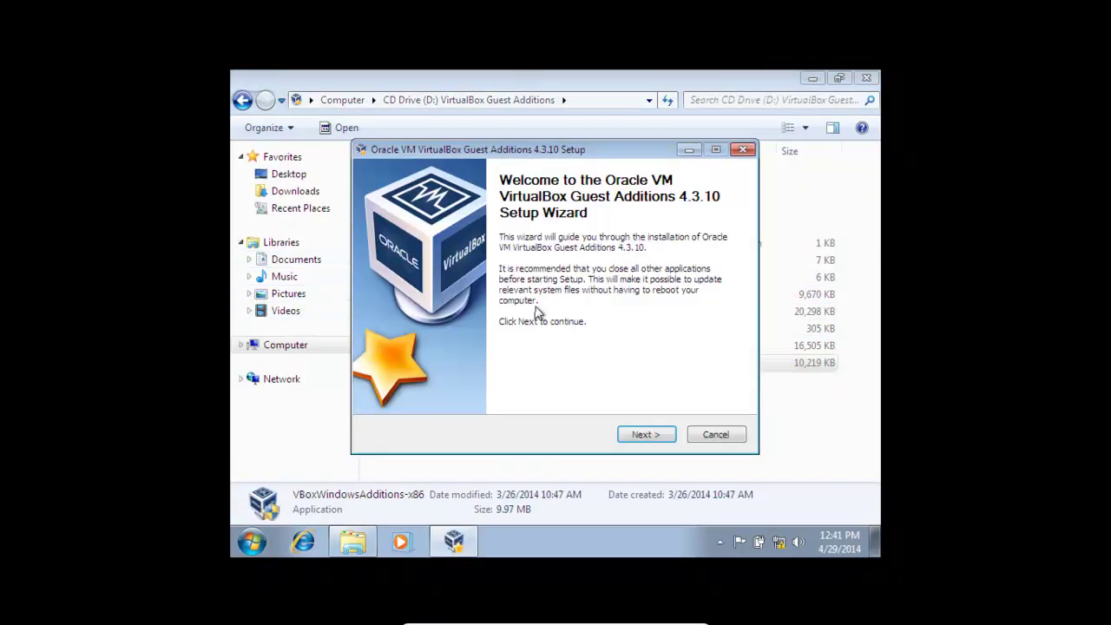
pyautogui.click(642, 434)
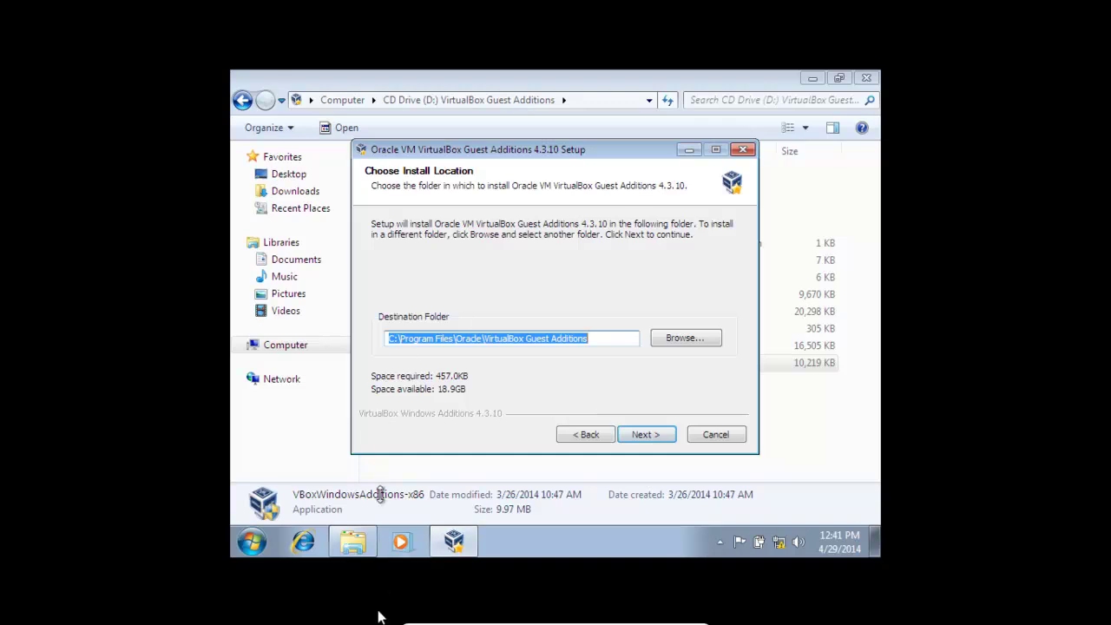
# Start a VM screenshot but cancel it, then keep the default install folder.
pyautogui.moveTo(511, 623)
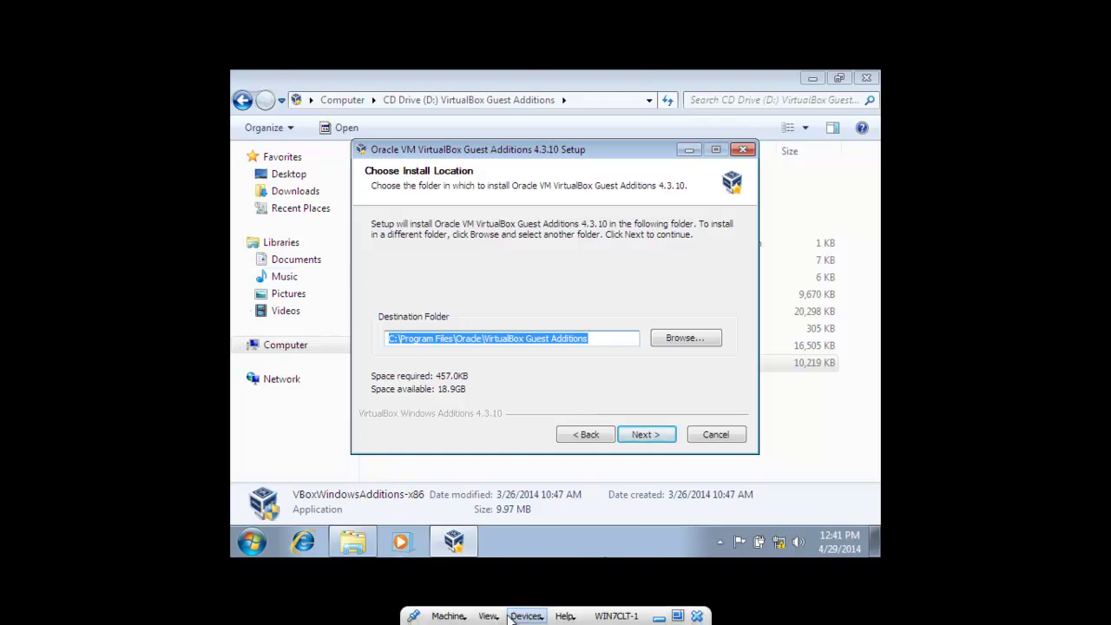
pyautogui.click(525, 616)
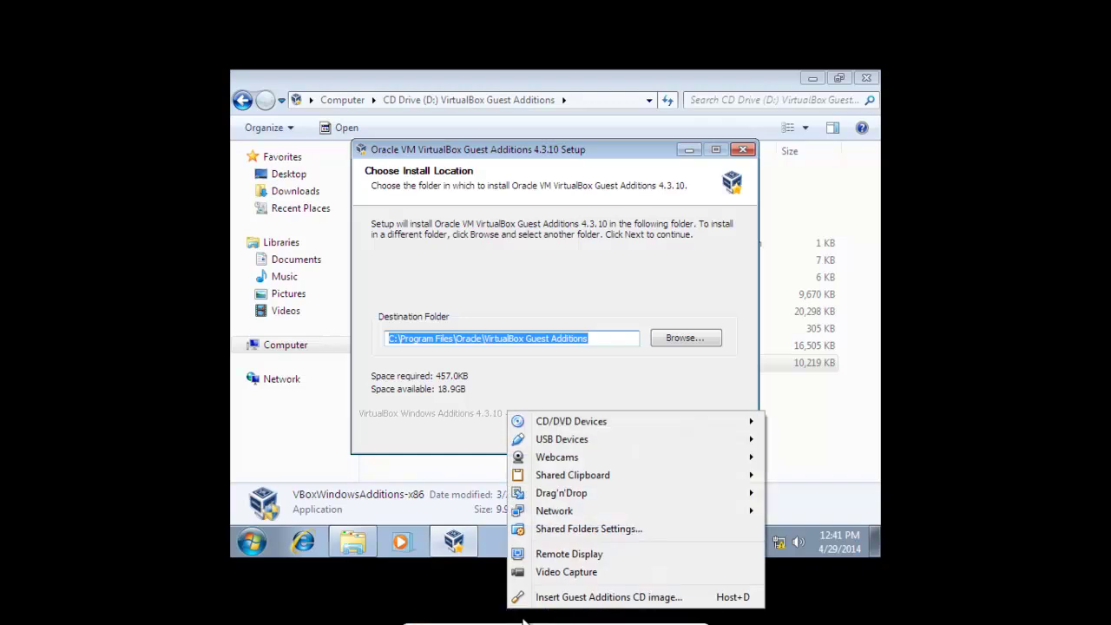
pyautogui.click(460, 618)
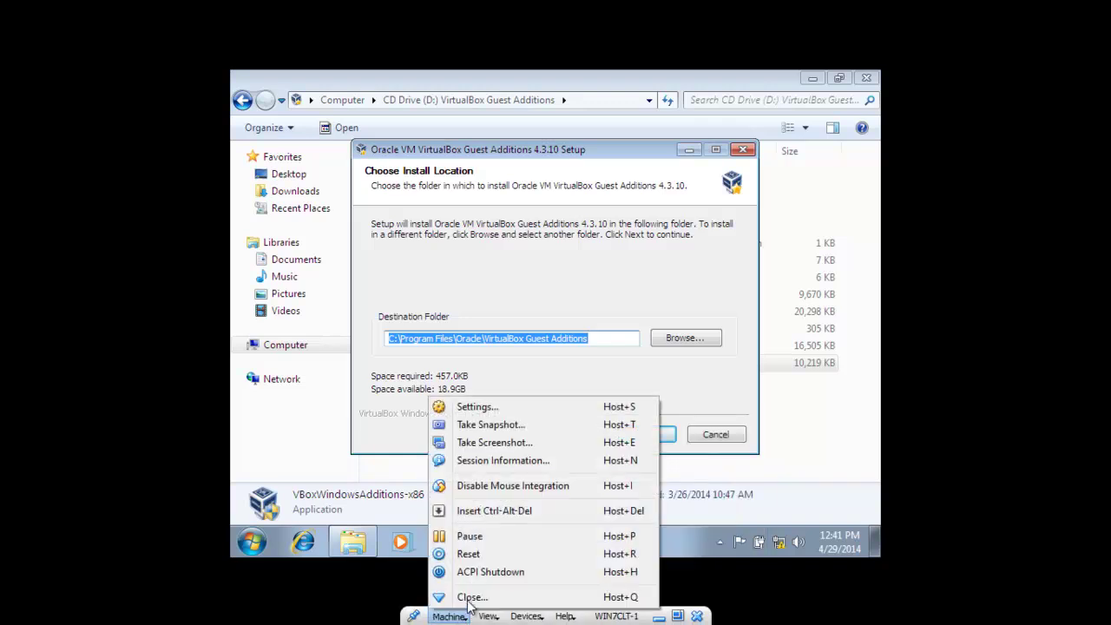
pyautogui.click(494, 443)
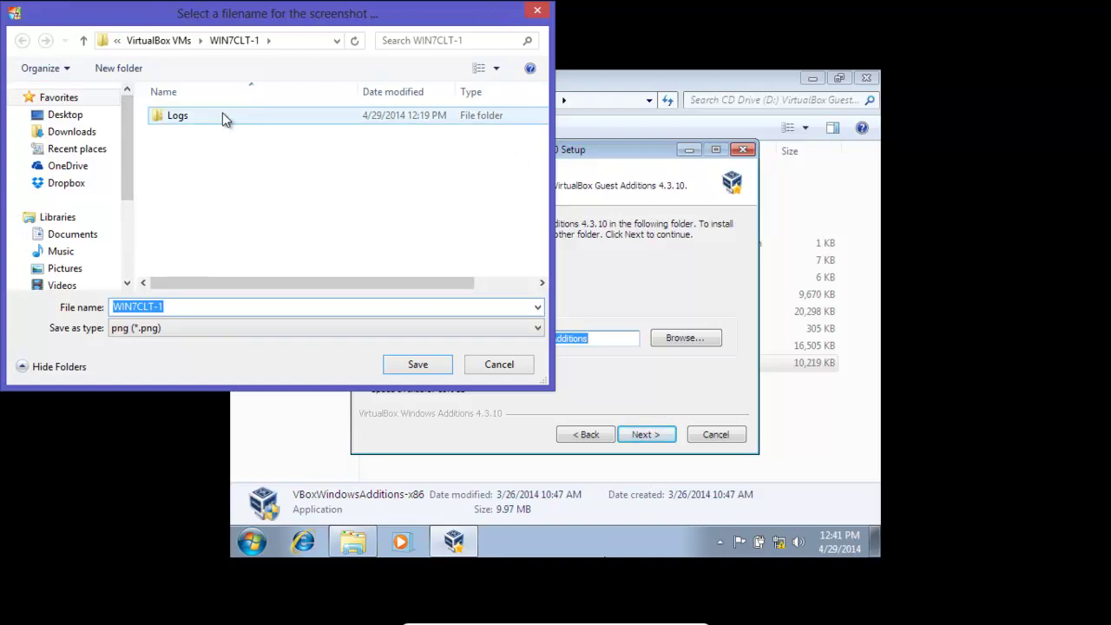
pyautogui.click(495, 363)
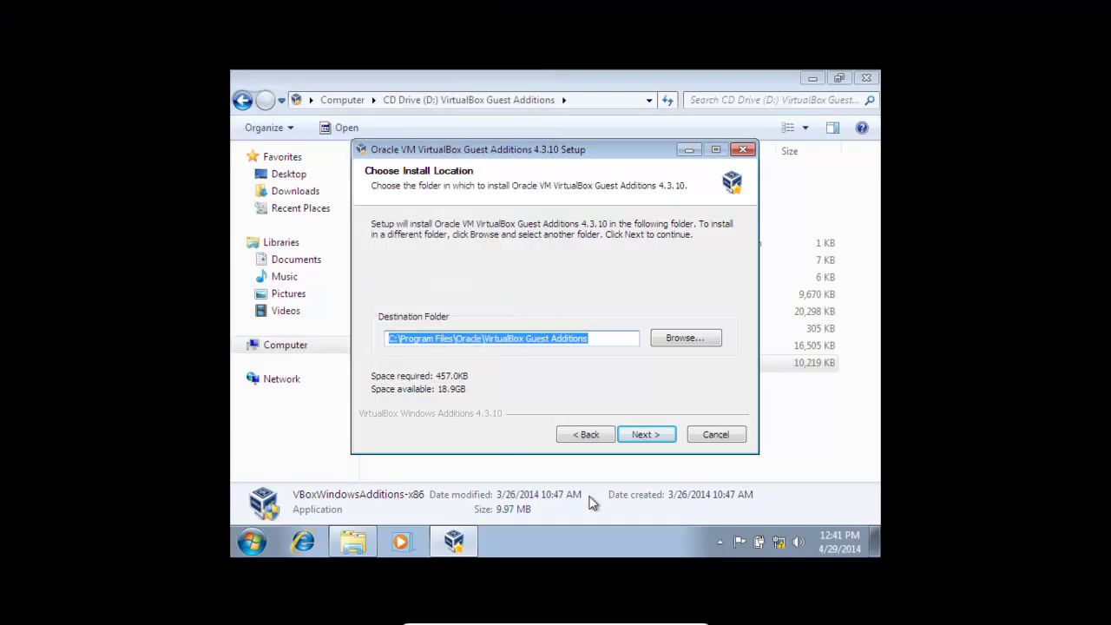
pyautogui.click(646, 435)
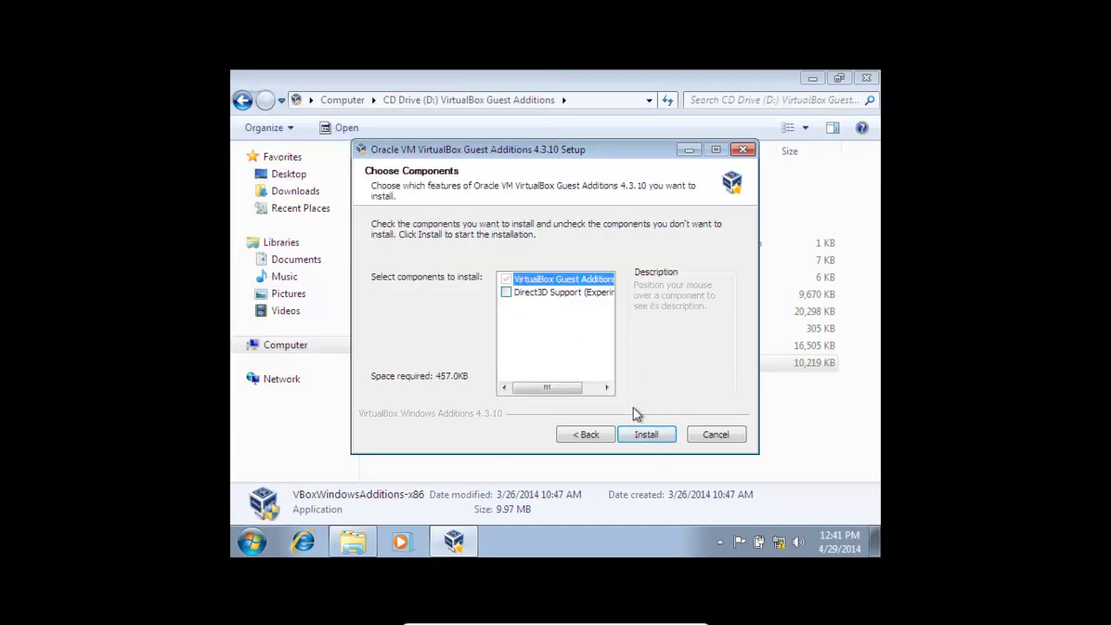
# Install Guest Additions, always trusting Oracle Corporation drivers, and finish with Reboot now.
pyautogui.click(644, 435)
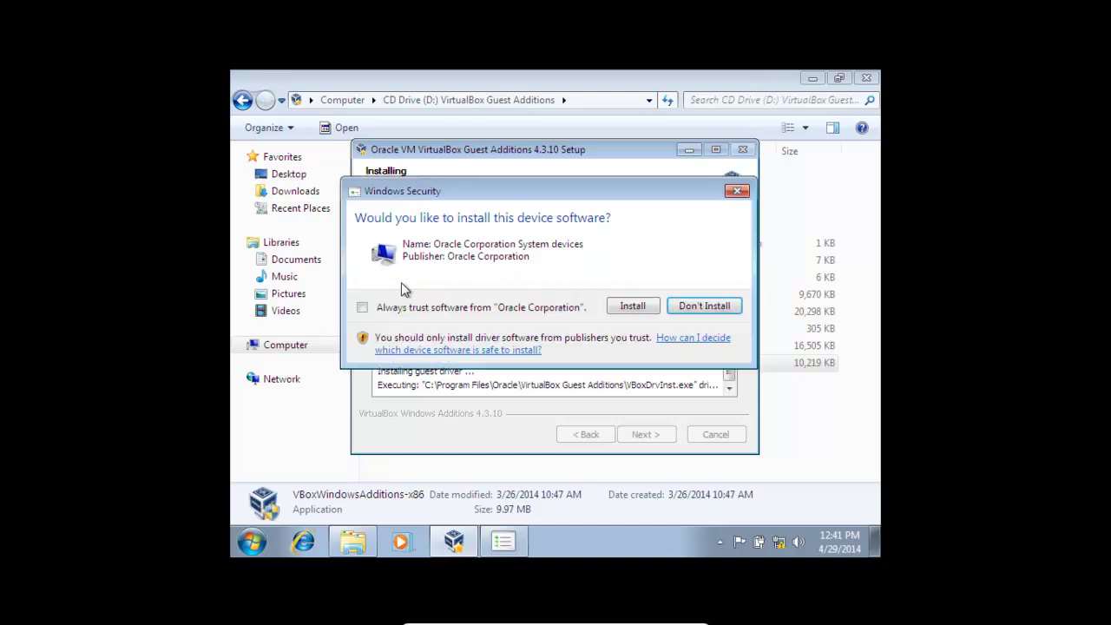
pyautogui.click(382, 308)
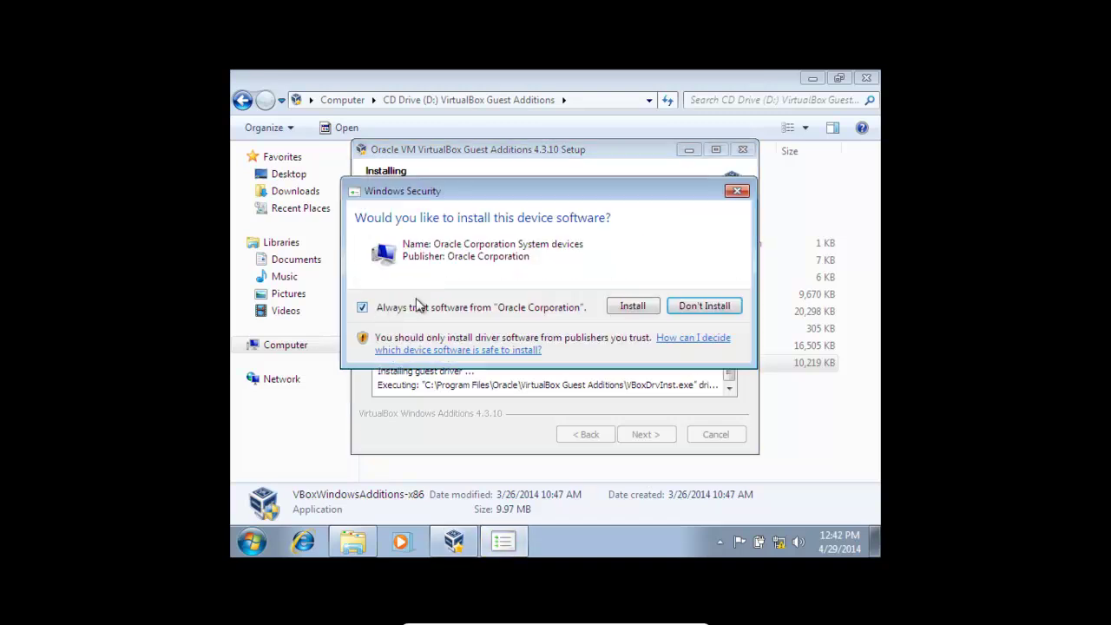
pyautogui.click(633, 306)
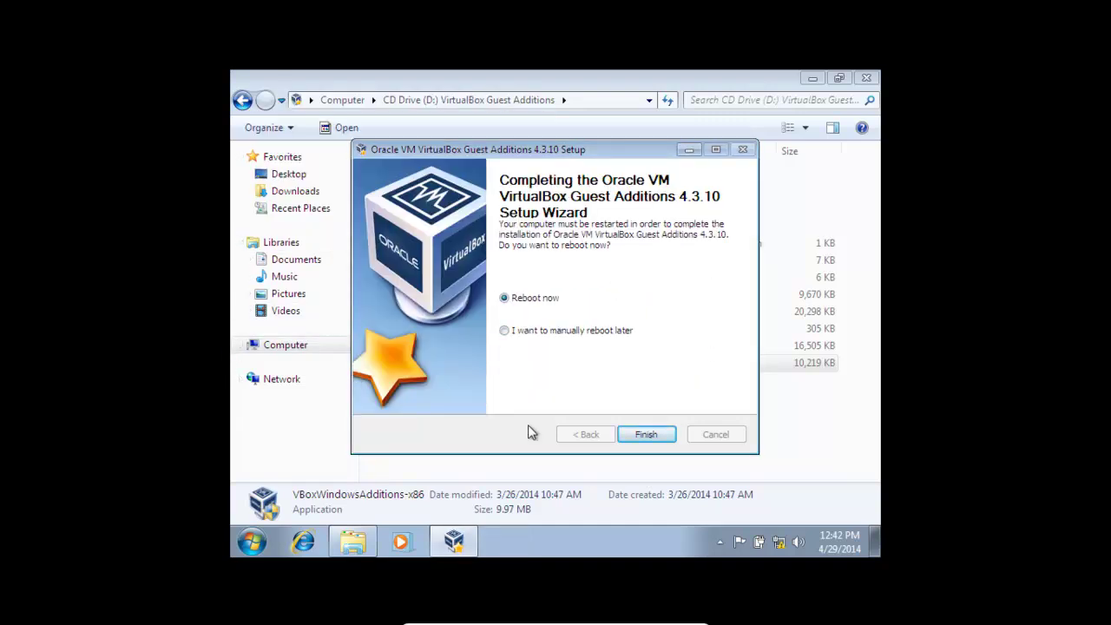
pyautogui.click(643, 436)
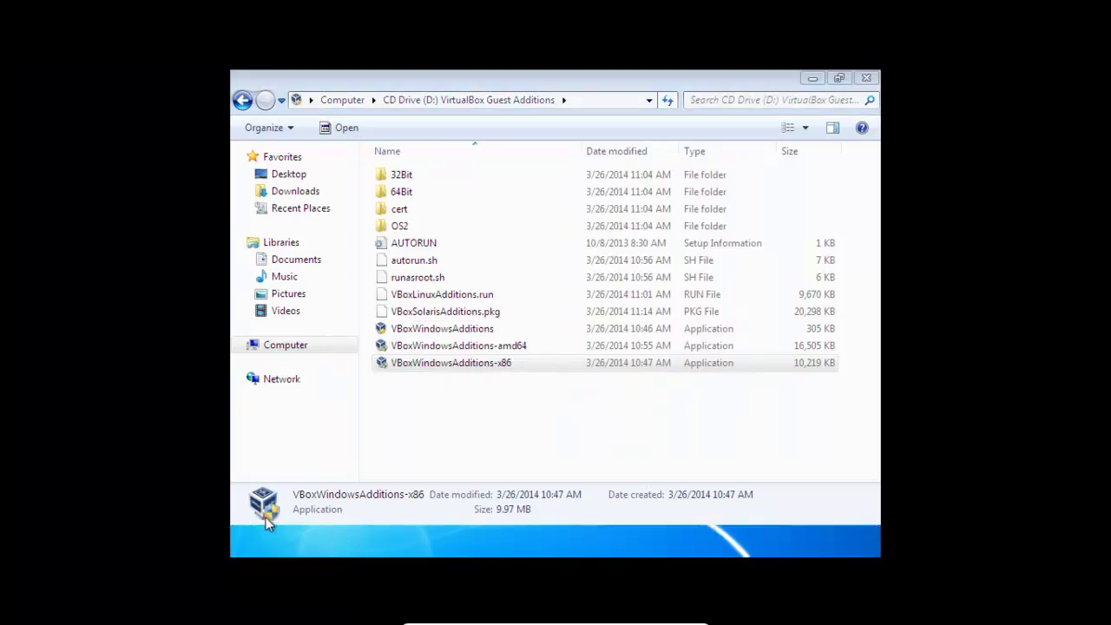